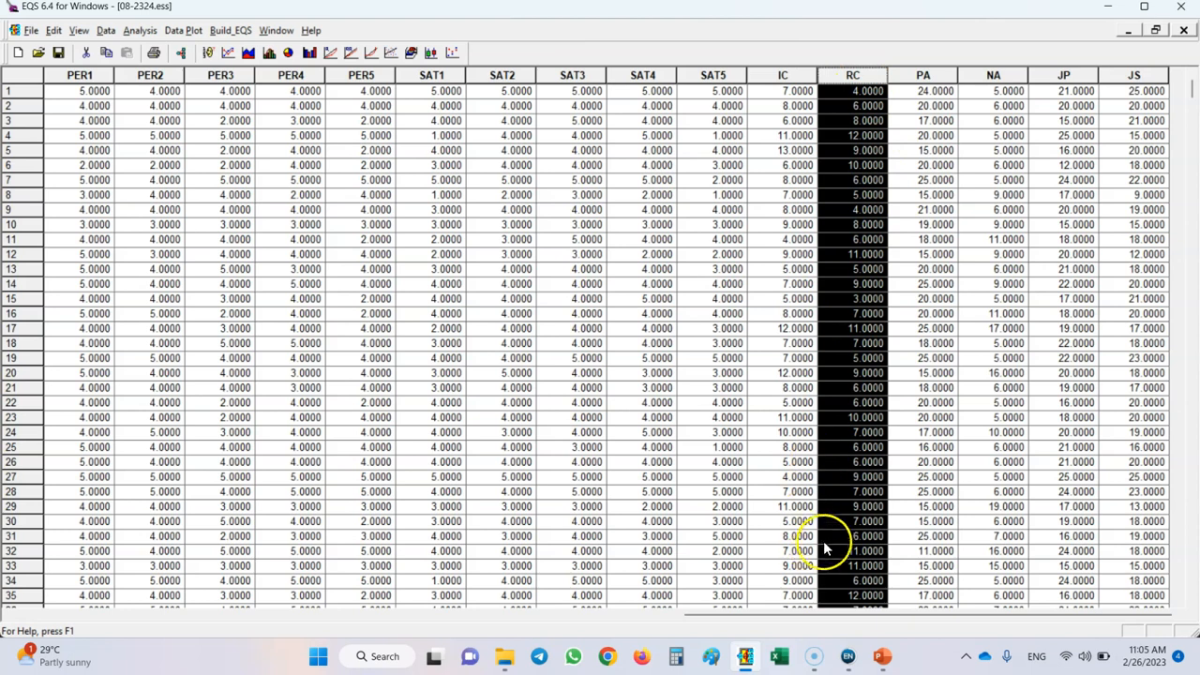
Review the PA, NA, JP and JS score columns in the data sheet one after another.
left_click(924, 75)
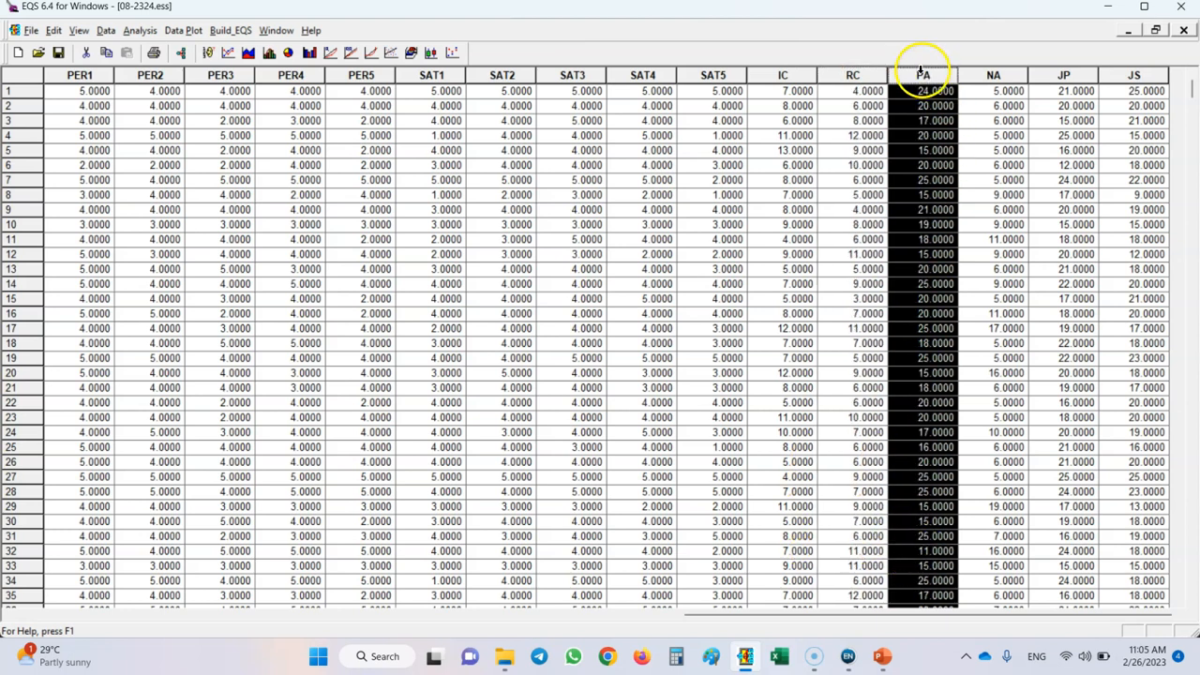
left_click(997, 76)
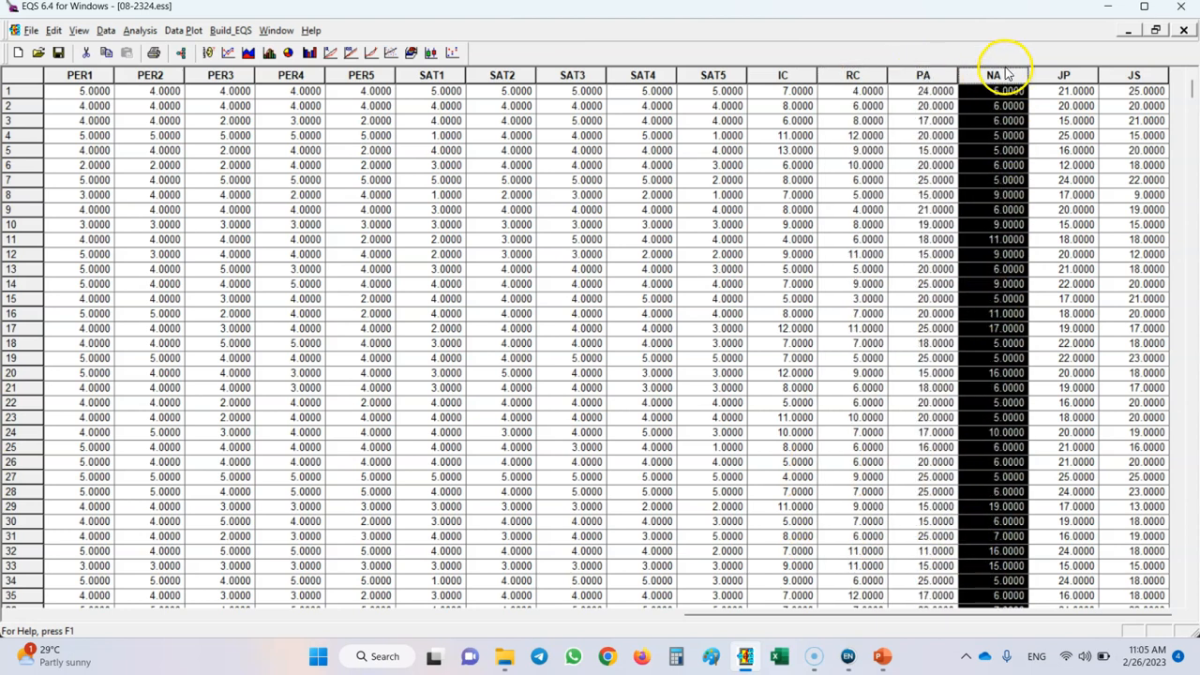
left_click(1069, 75)
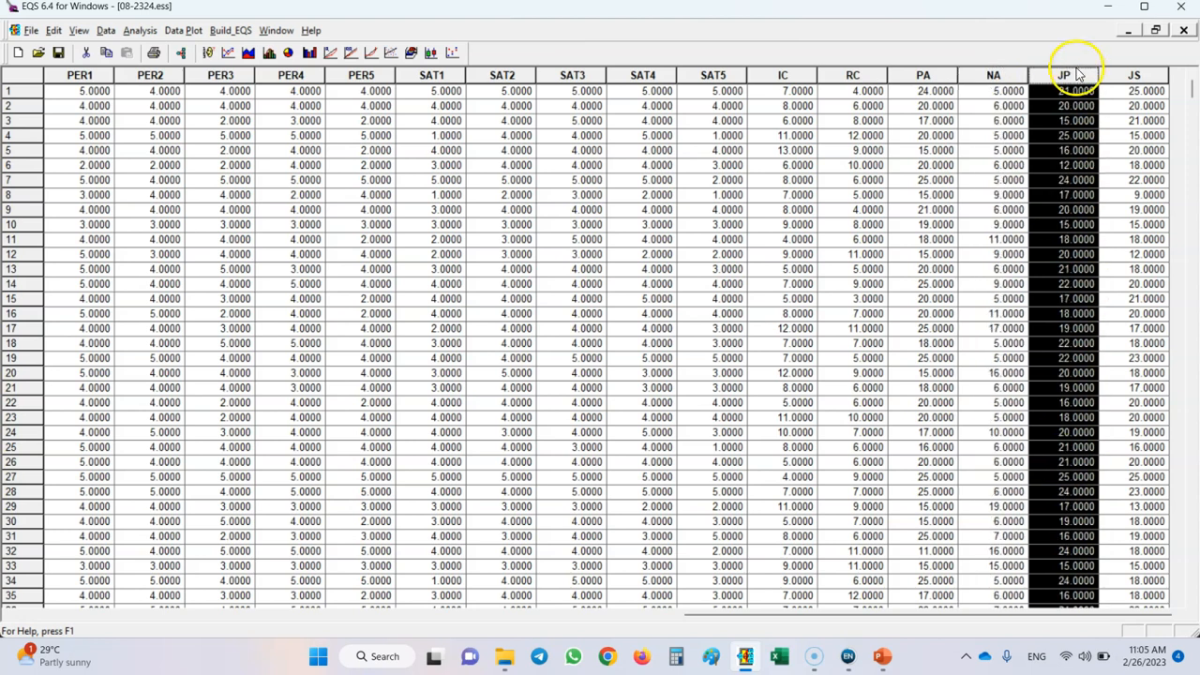
left_click(1142, 74)
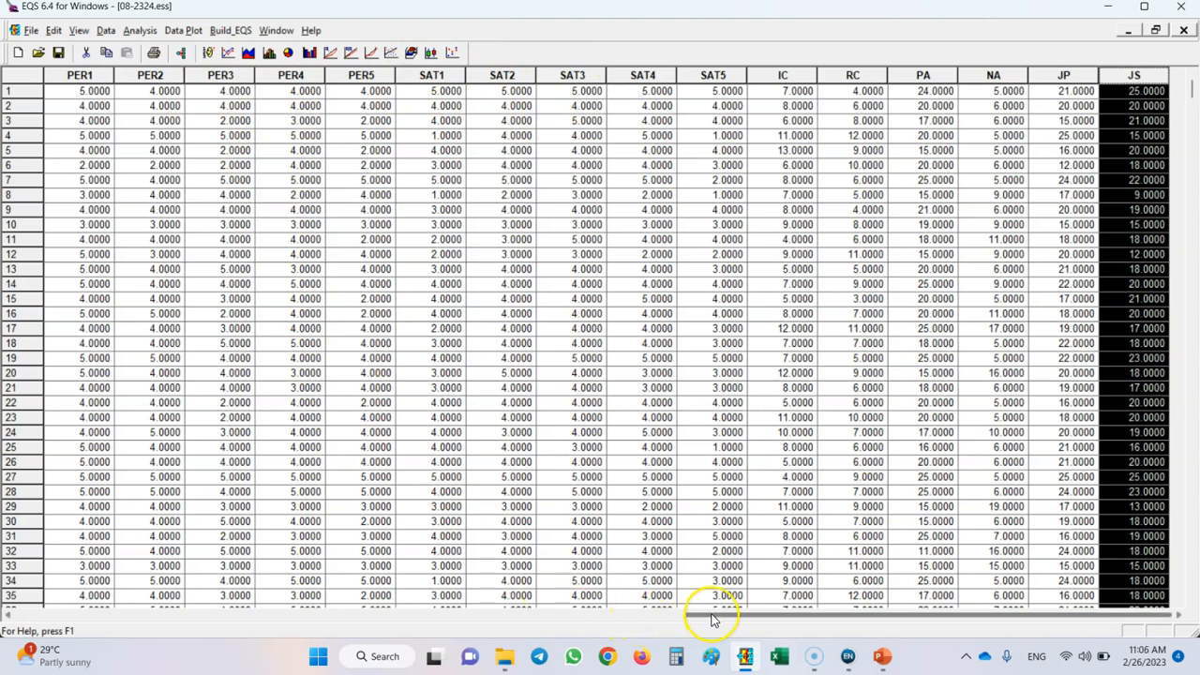
left_click(340, 255)
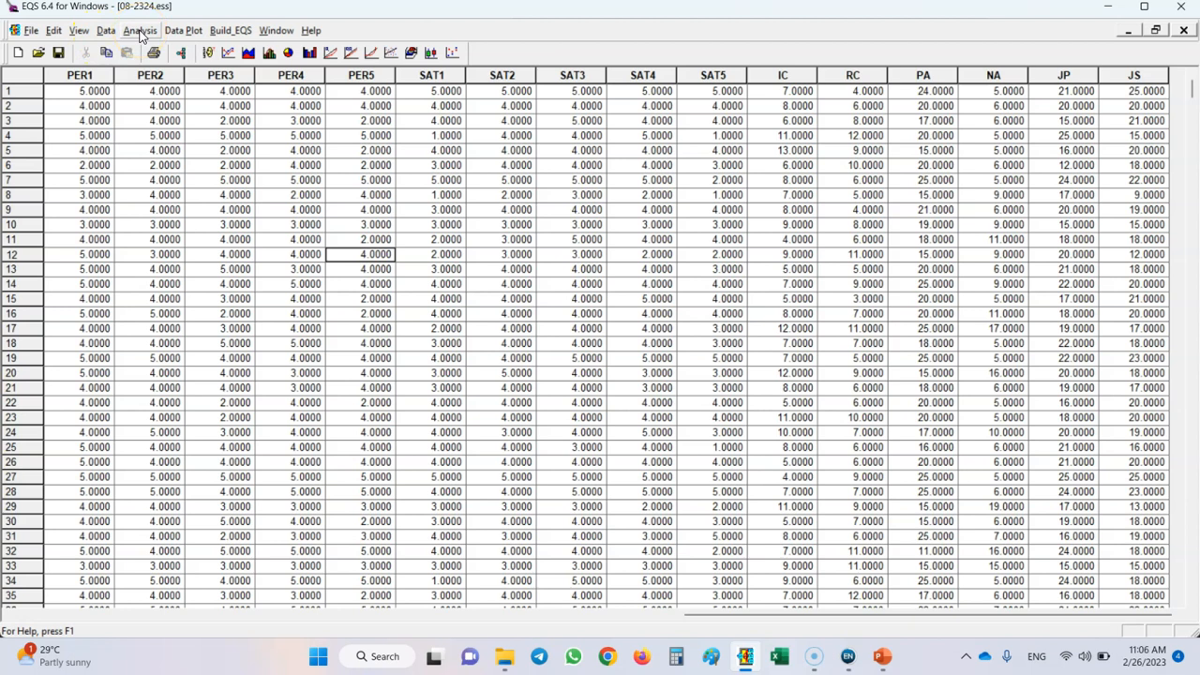
Set up a one-sample t-test with IC as the test variable.
left_click(140, 31)
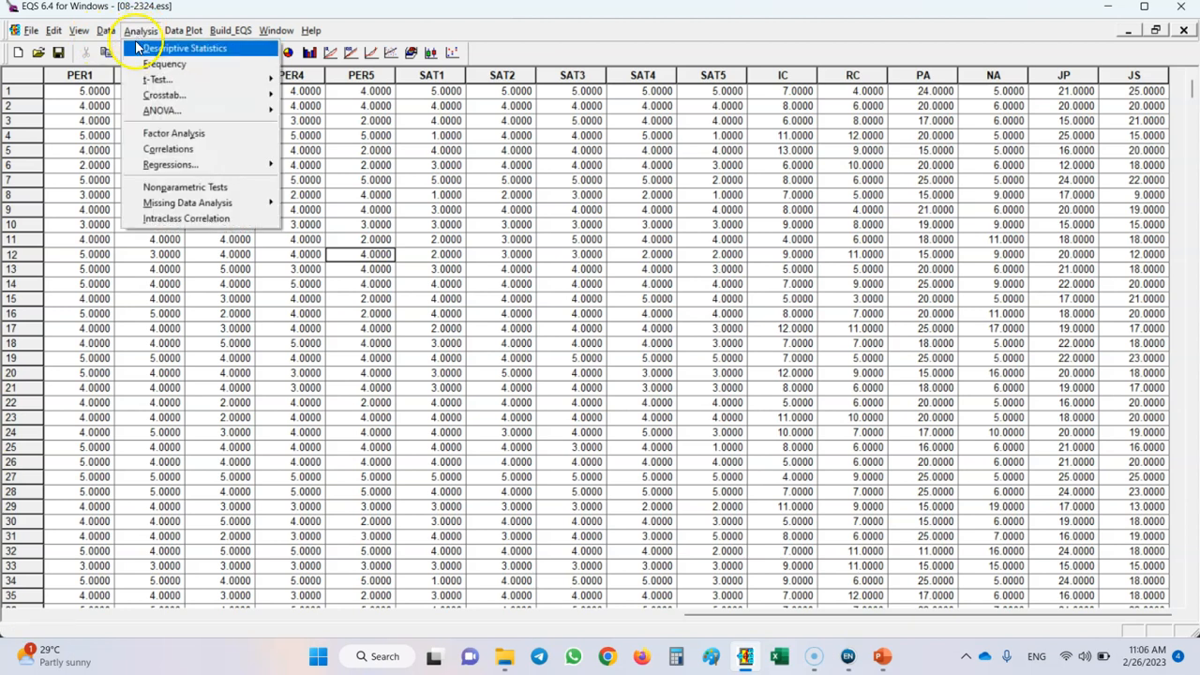
left_click(174, 79)
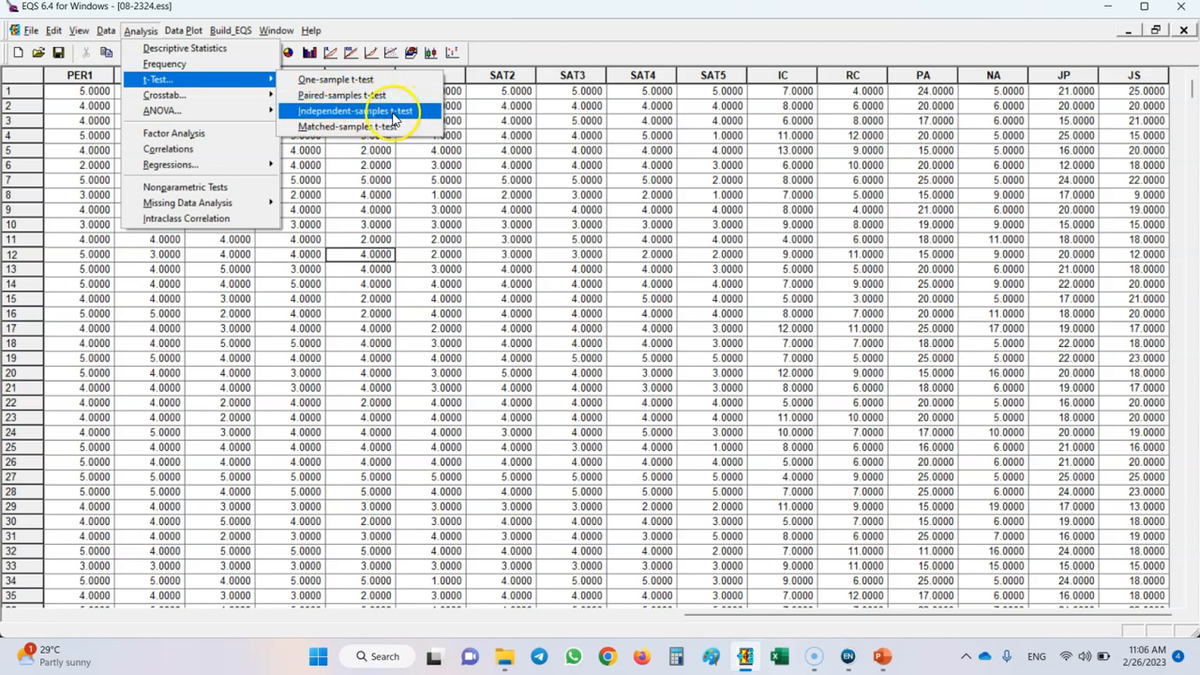
left_click(328, 87)
left_click_drag(155, 50, 591, 169)
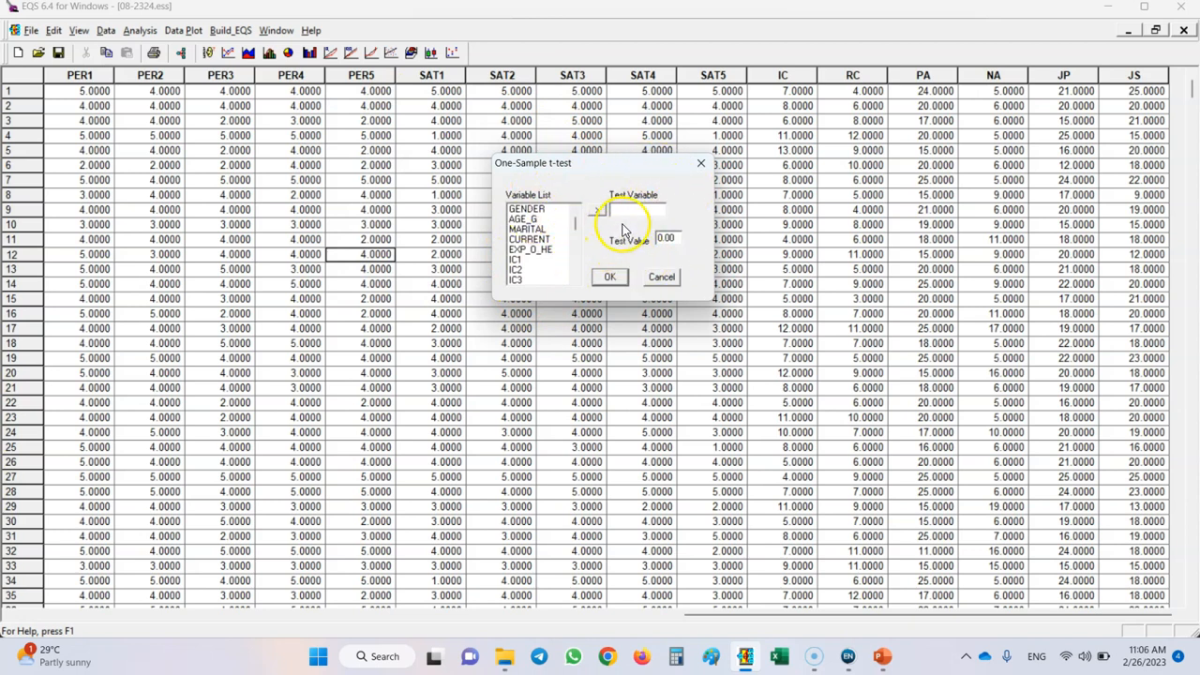
left_click_drag(575, 225, 576, 282)
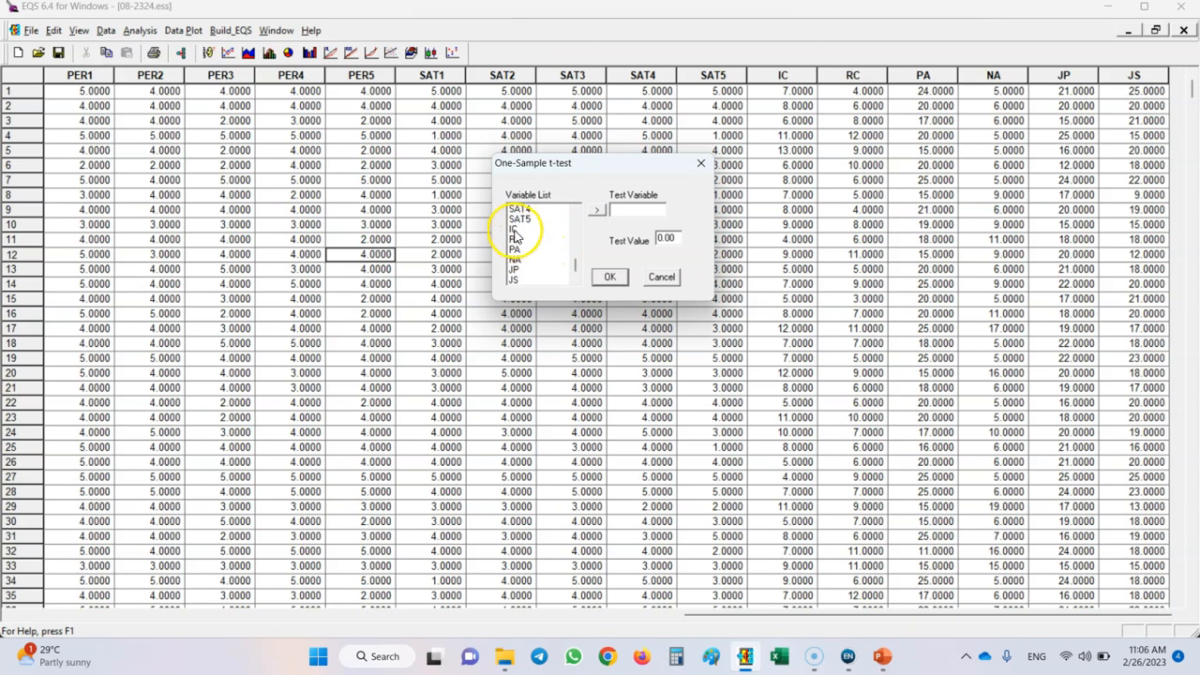
left_click(597, 210)
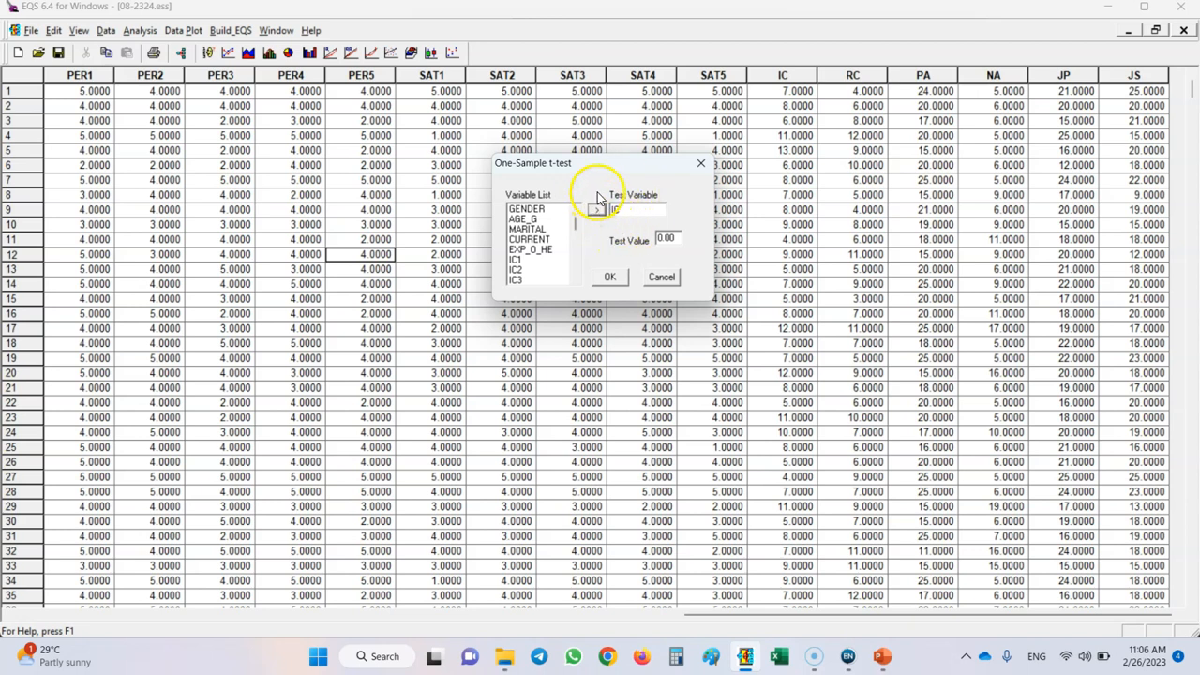
Set the one-sample test value to 12, run the test and dismiss the completion message.
left_click(664, 238)
left_click(609, 277)
left_click(624, 359)
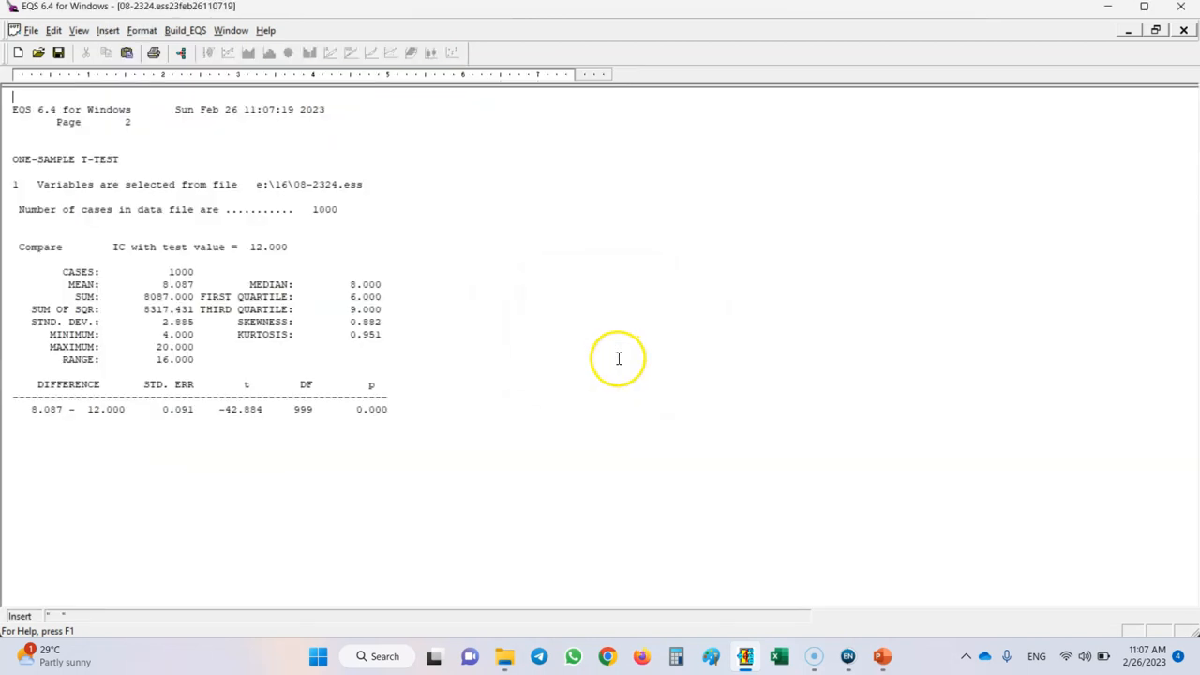
Examine the test value, case count, mean, difference and p value in the one-sample t-test report, and close the report.
left_click_drag(81, 247, 251, 247)
double_click(281, 247)
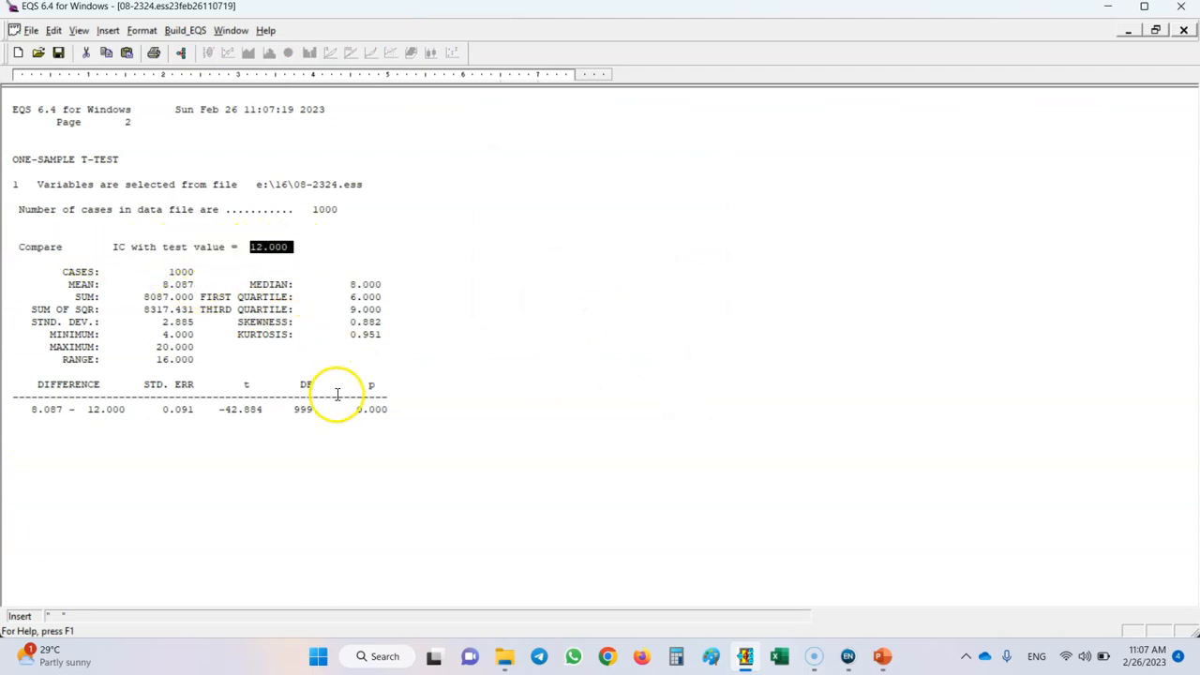
double_click(180, 272)
left_click_drag(192, 277, 198, 274)
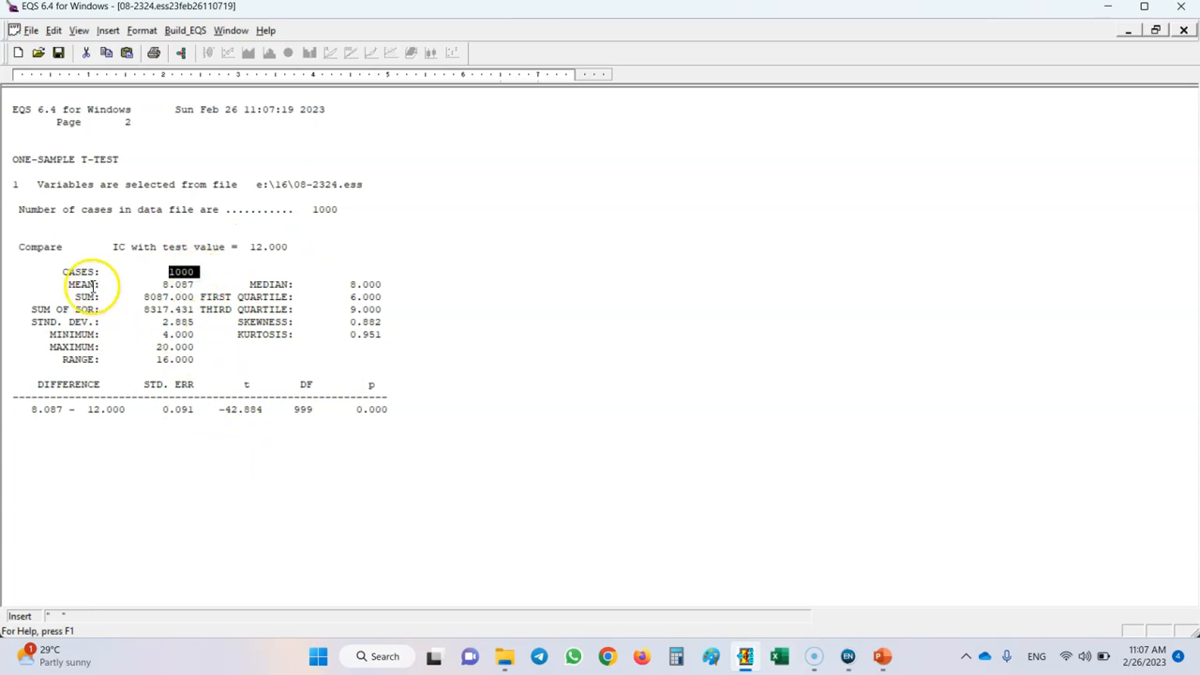
double_click(165, 284)
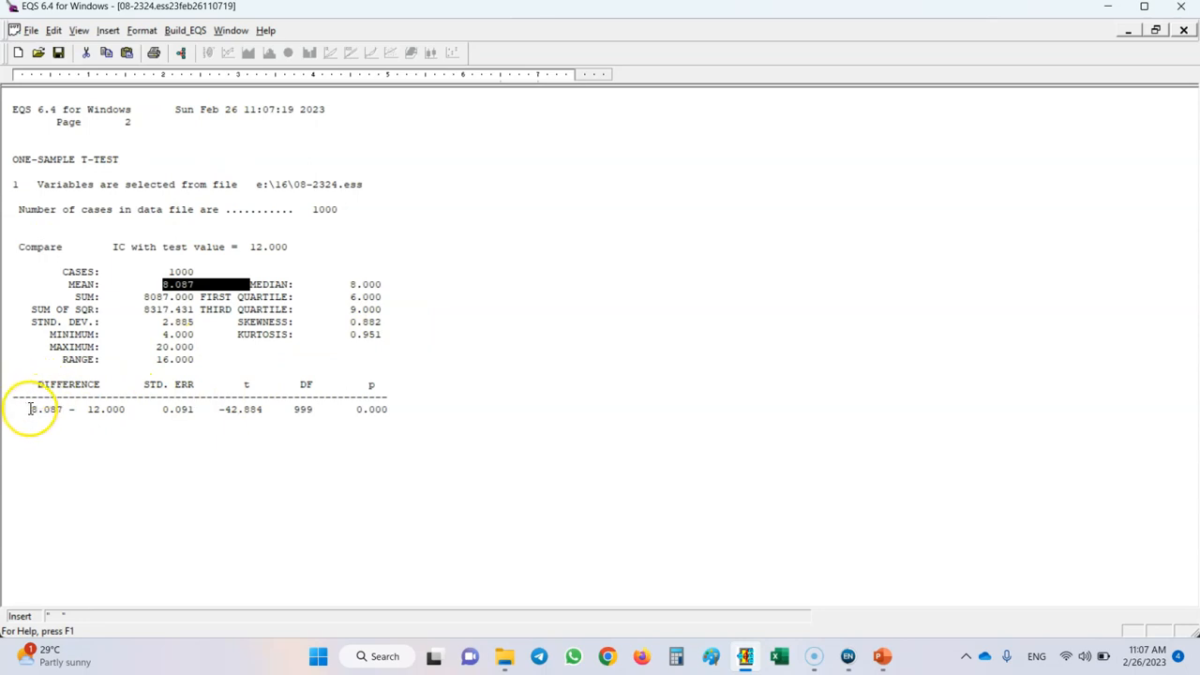
left_click_drag(31, 410, 66, 410)
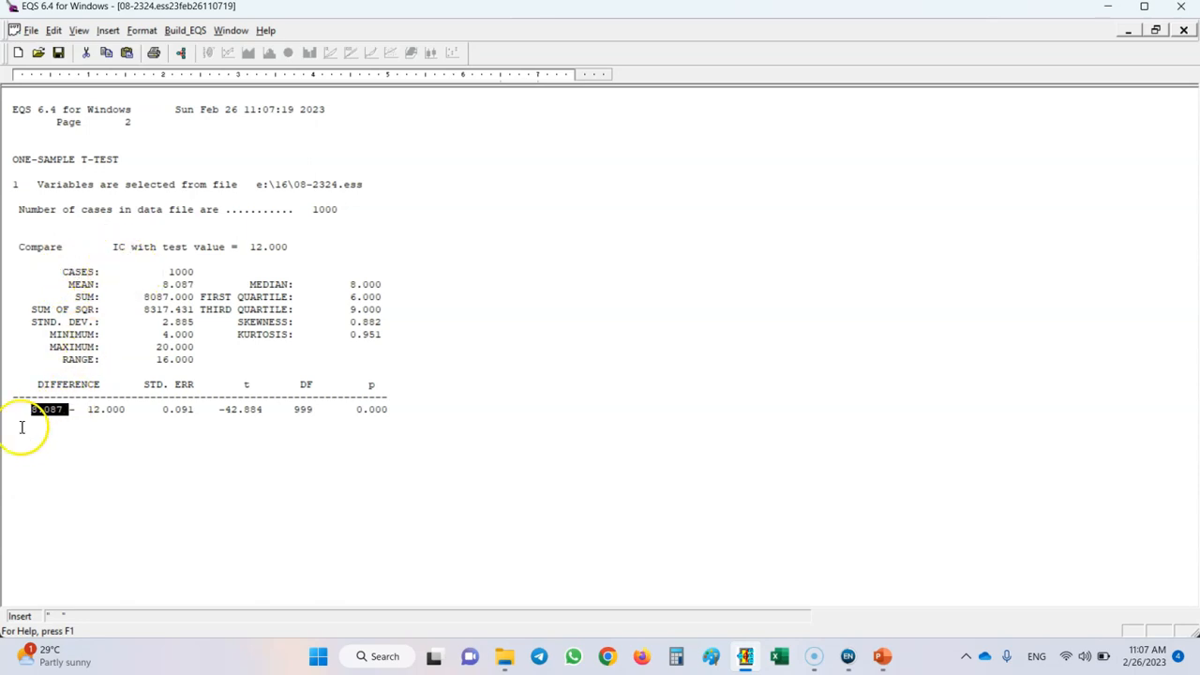
left_click_drag(88, 410, 127, 412)
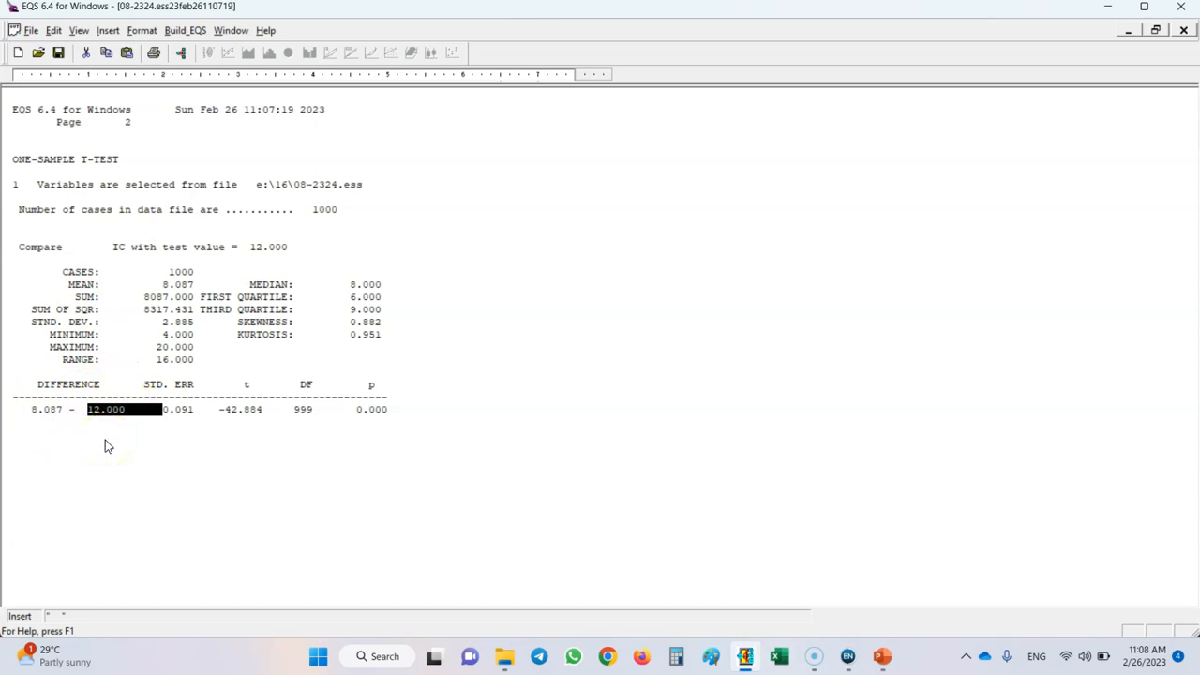
left_click(196, 393)
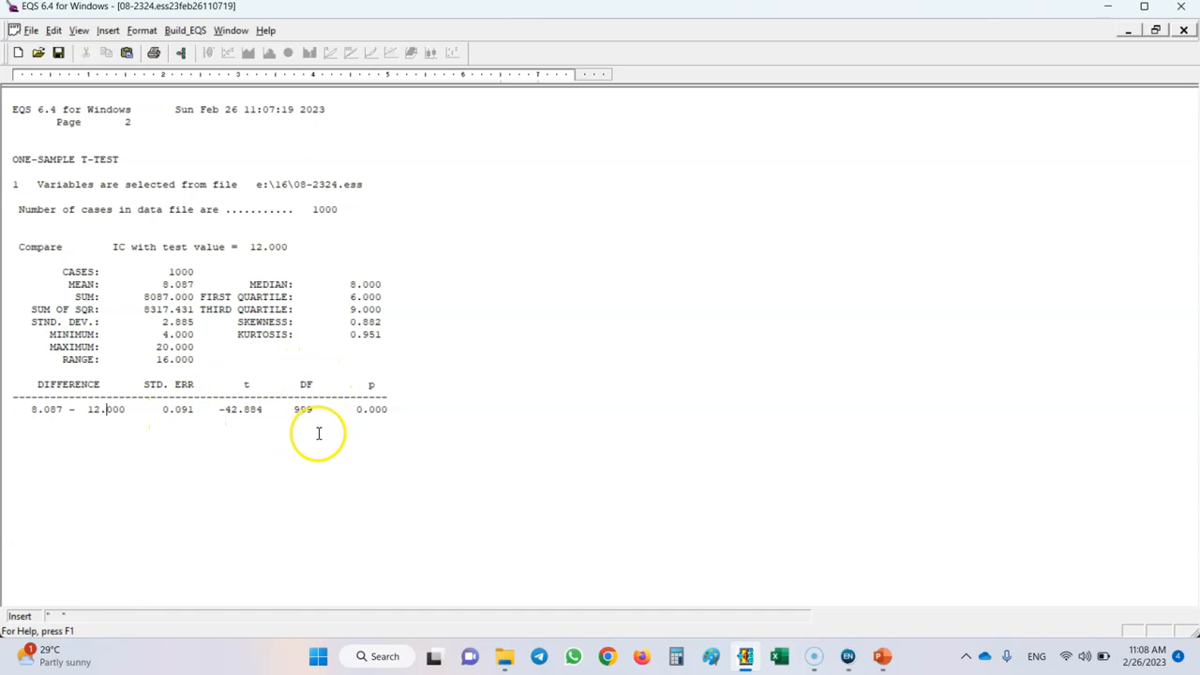
left_click_drag(169, 272, 198, 273)
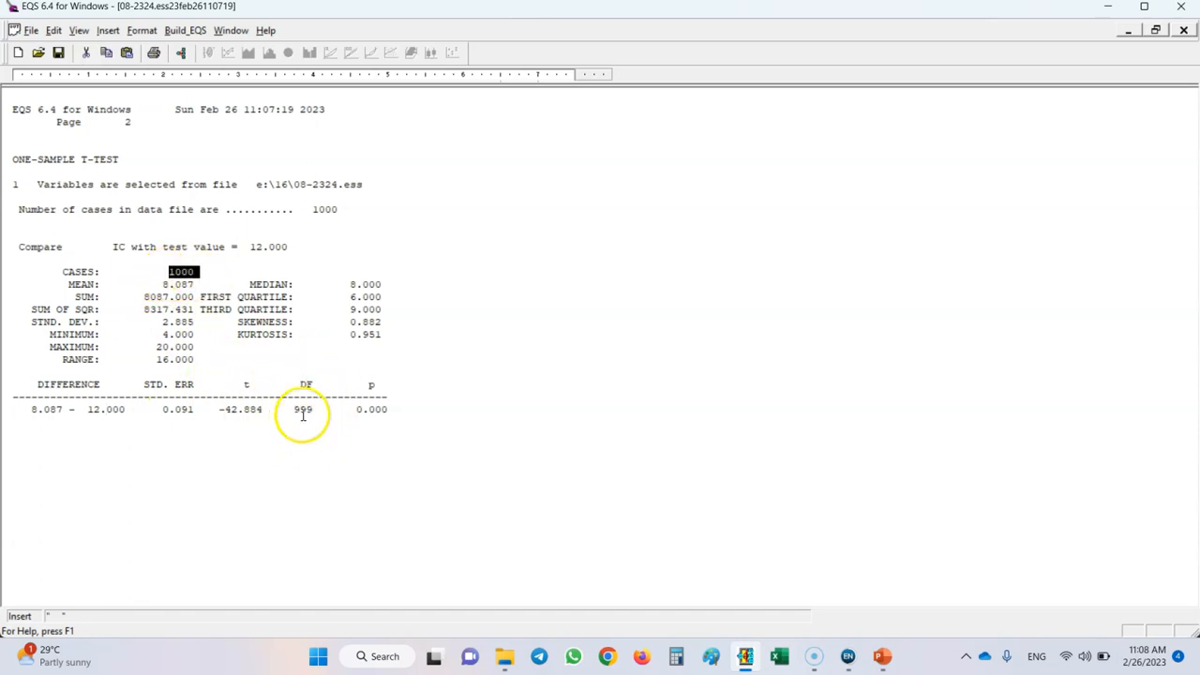
left_click_drag(352, 410, 396, 414)
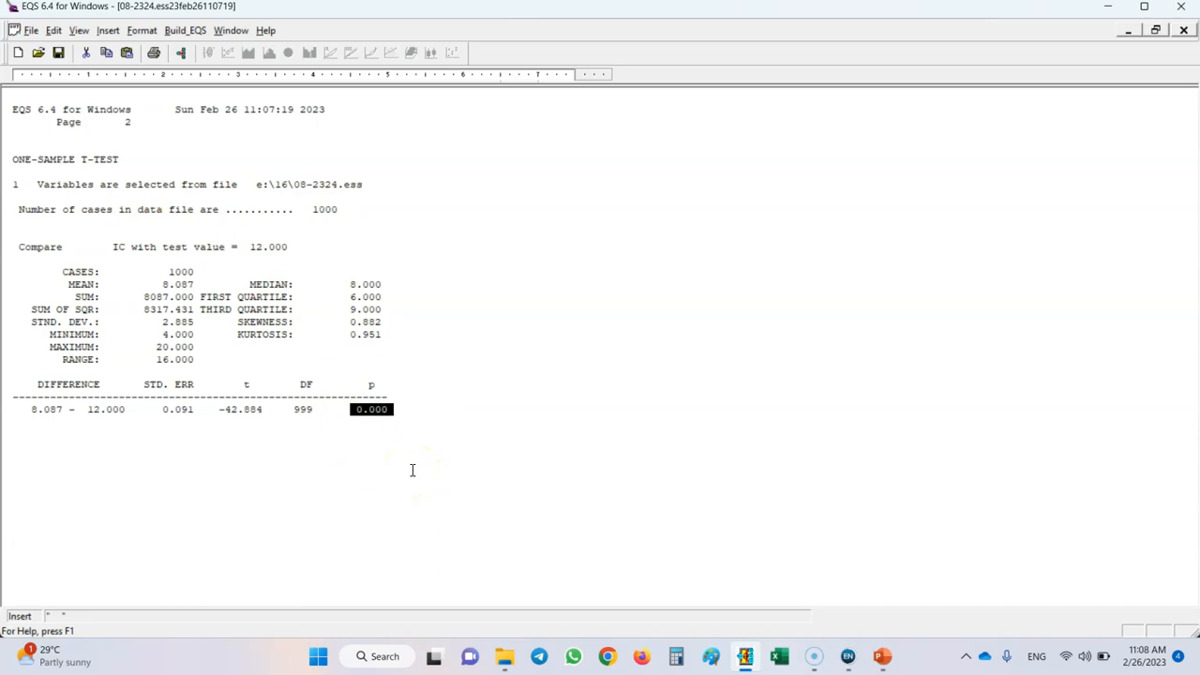
left_click(1183, 30)
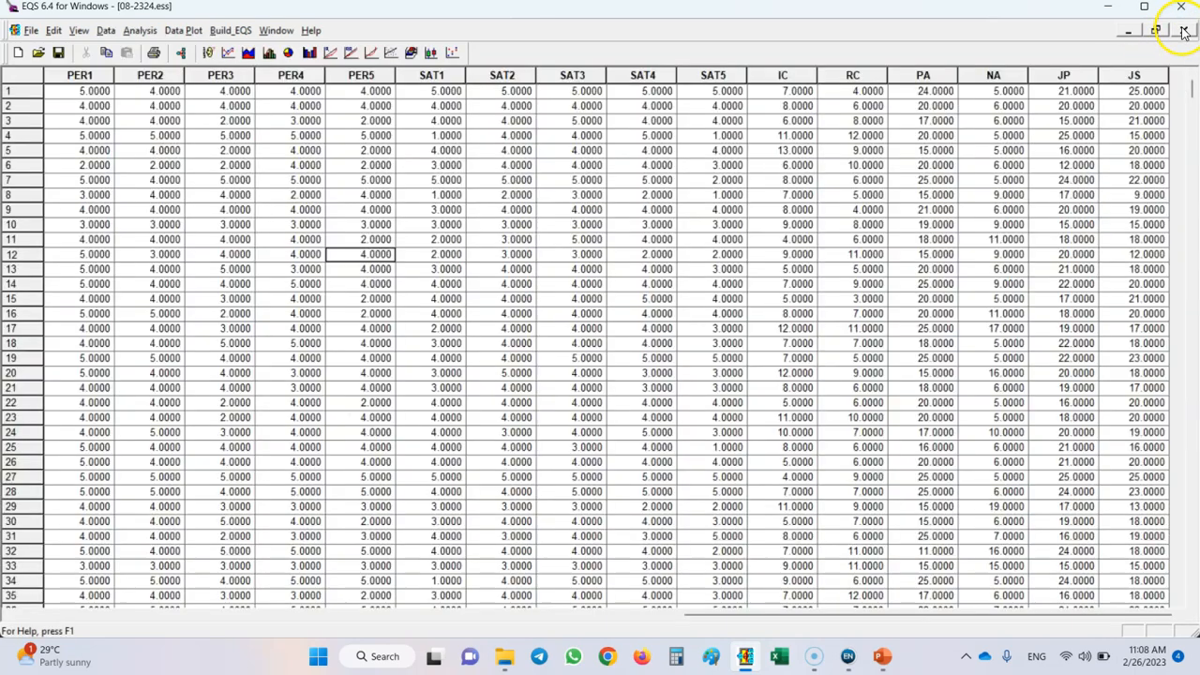
Set up a paired-samples t-test with PA as the first test variable.
left_click(141, 31)
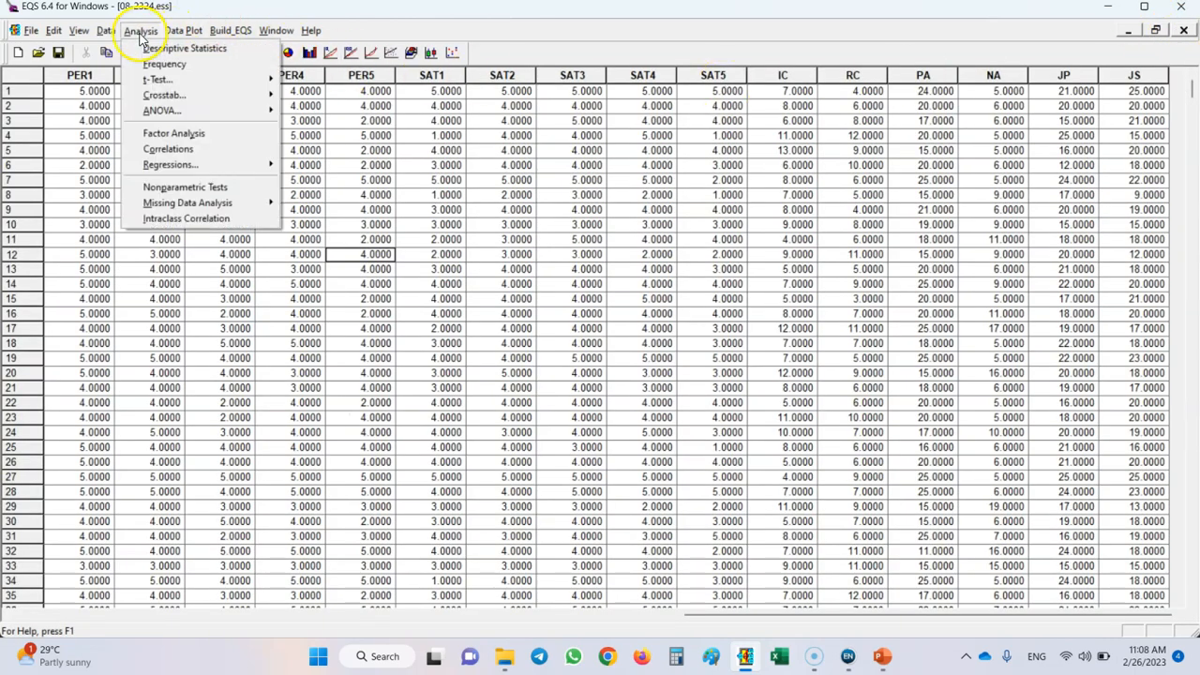
mouse_move(159, 84)
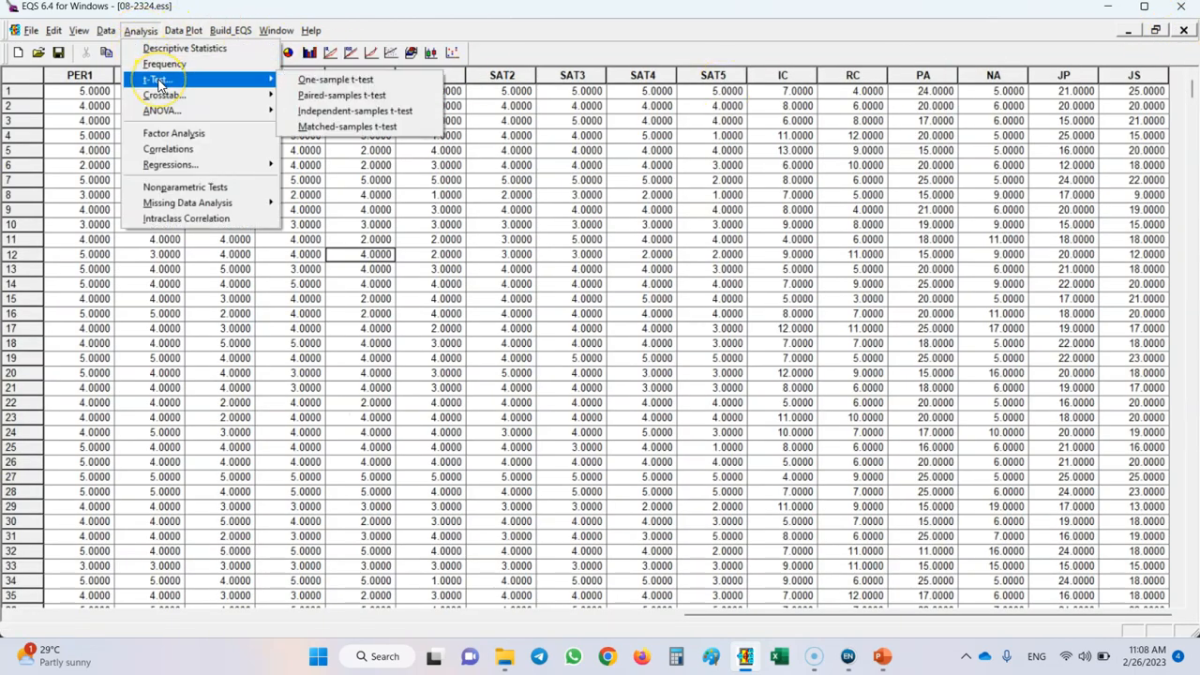
left_click(326, 101)
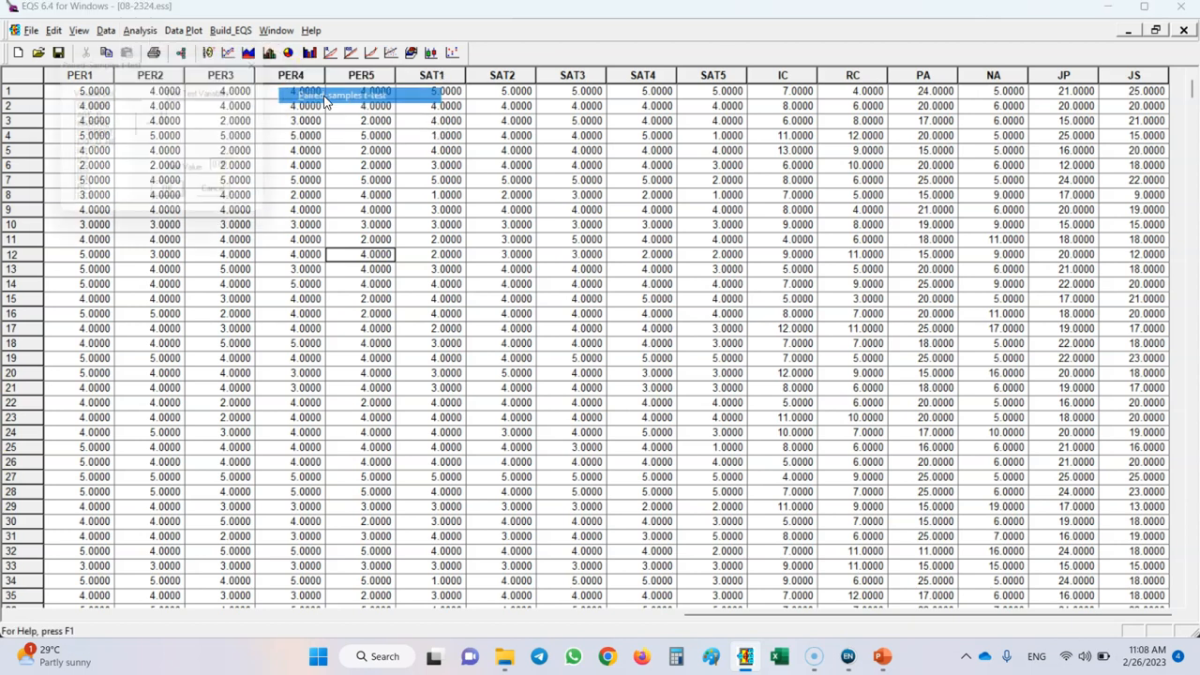
left_click_drag(155, 58, 584, 188)
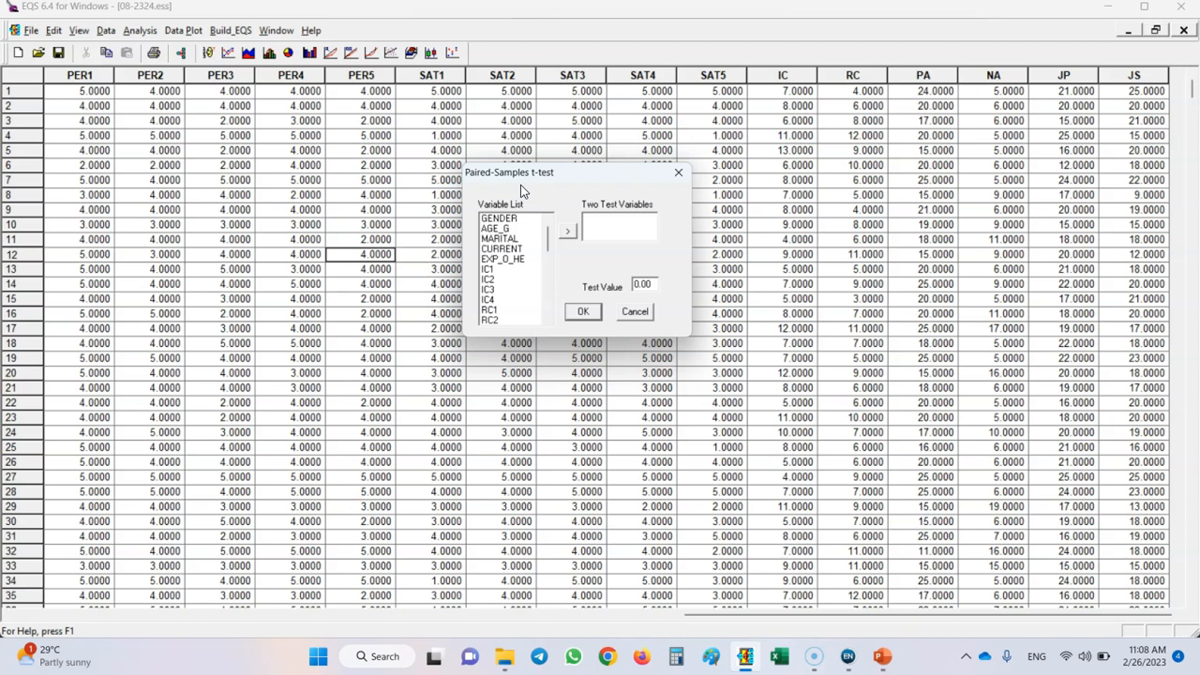
left_click_drag(549, 240, 549, 319)
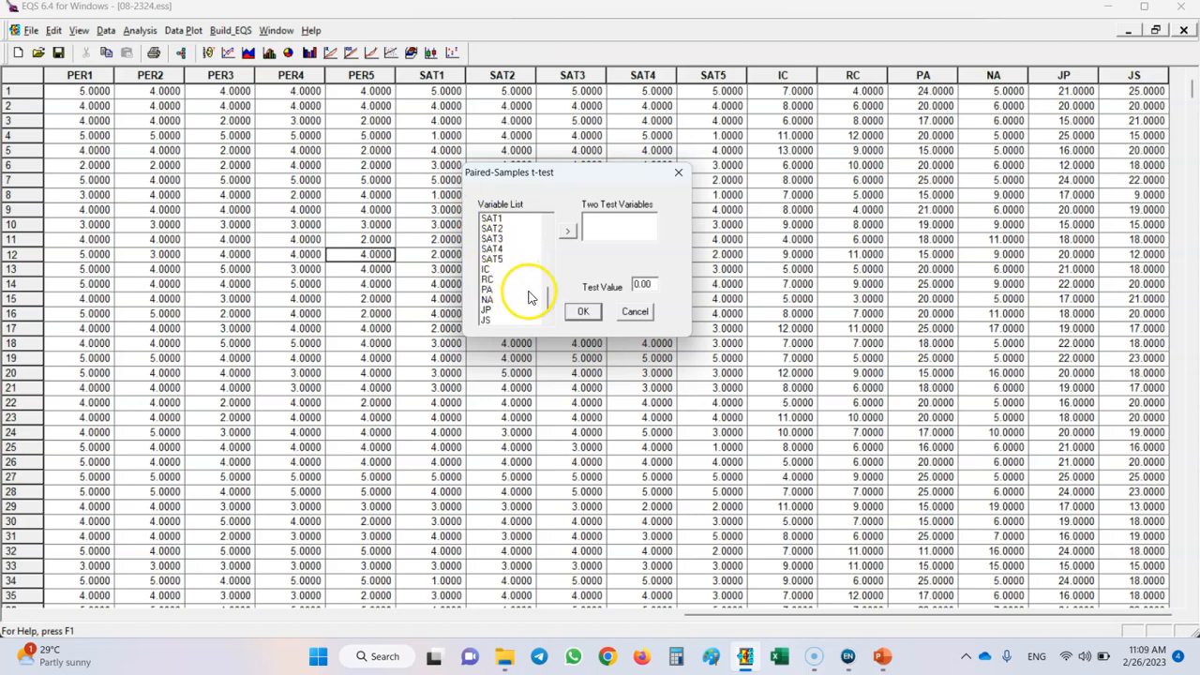
left_click(503, 290)
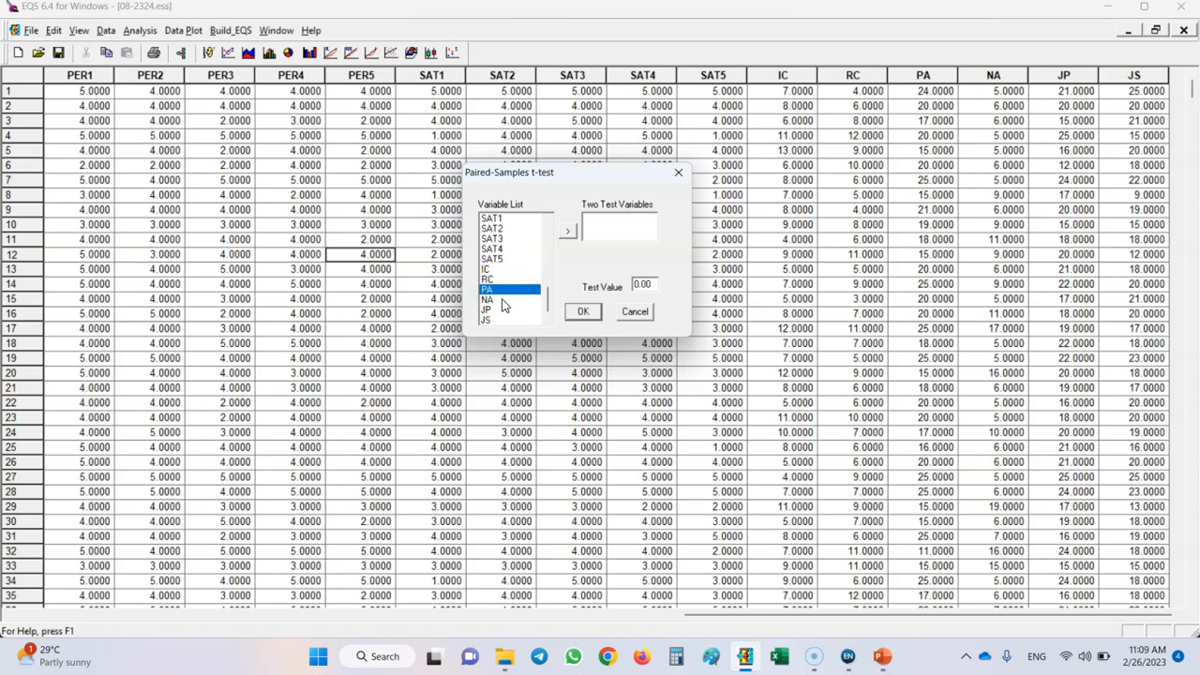
left_click(488, 301)
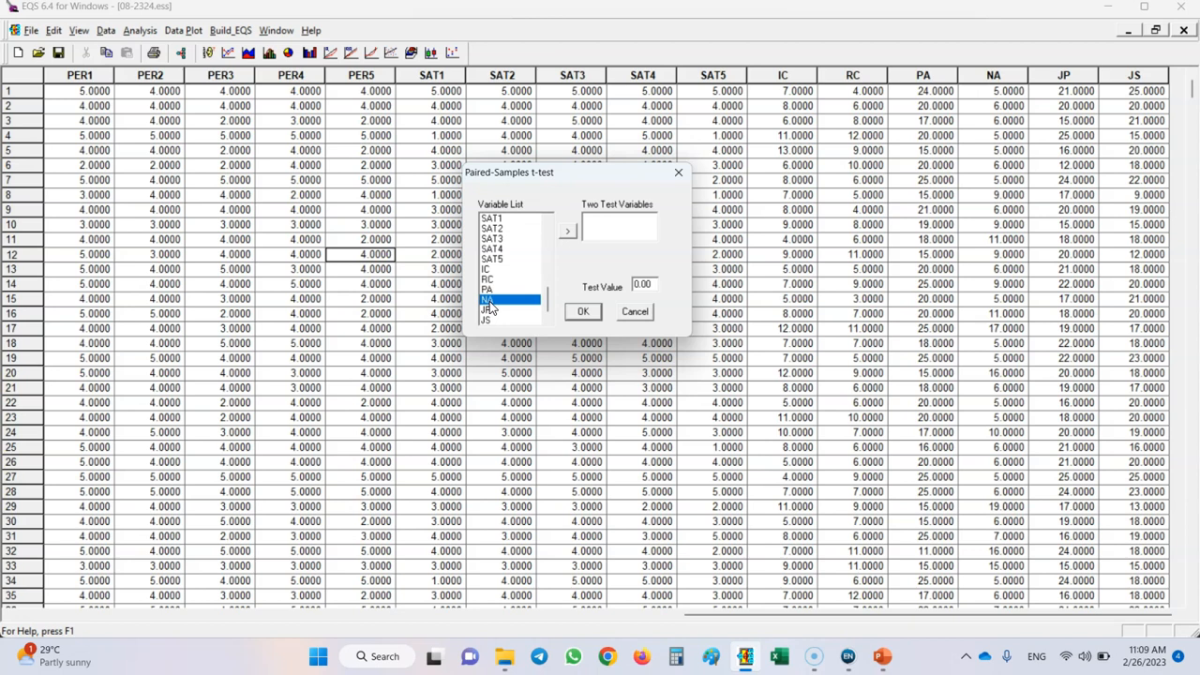
left_click(488, 290)
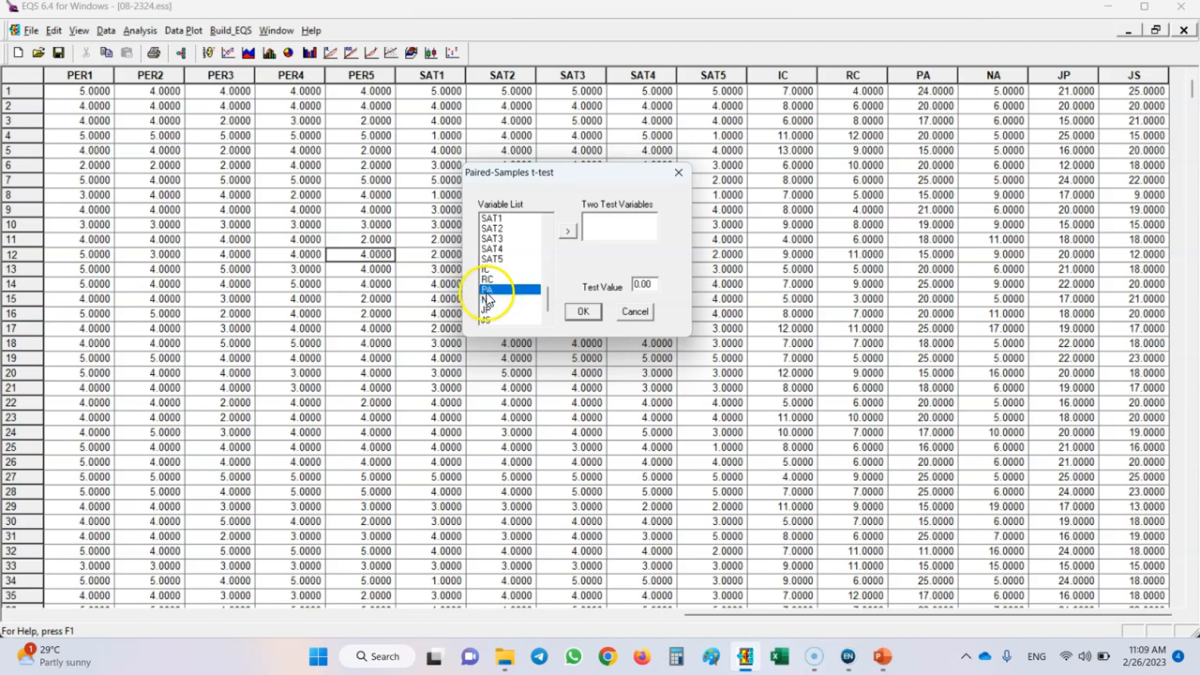
left_click(567, 230)
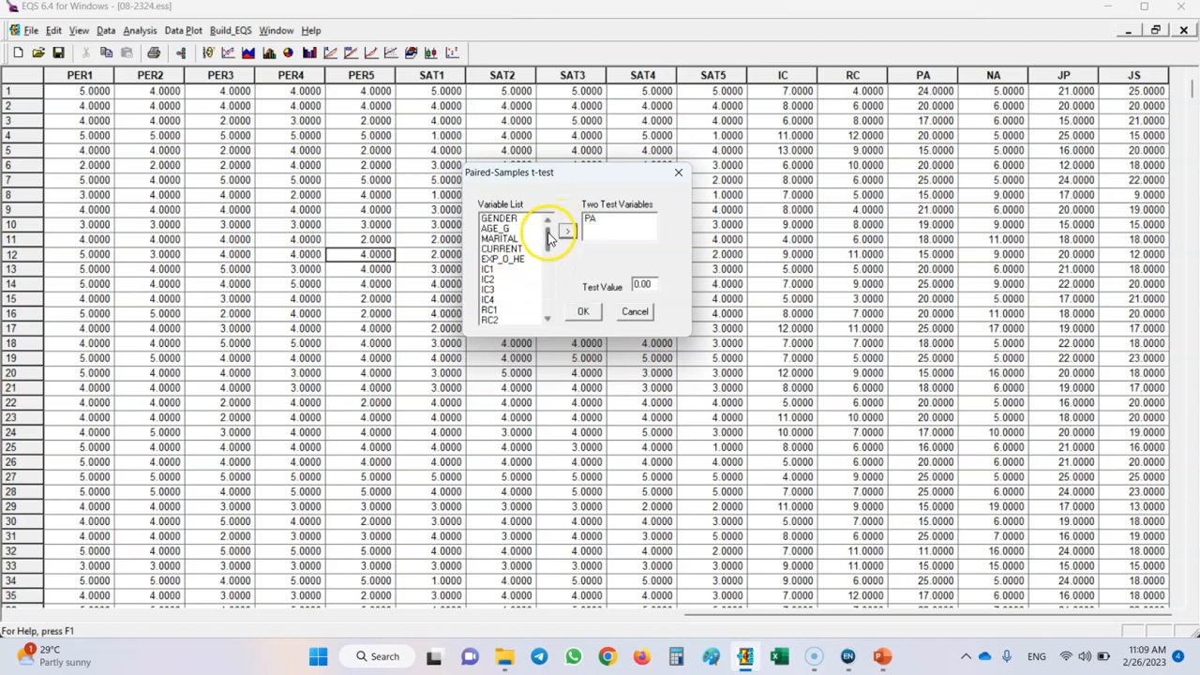
Add NA as the second test variable, run the paired-samples t-test and dismiss the completion message.
left_click_drag(544, 242, 542, 272)
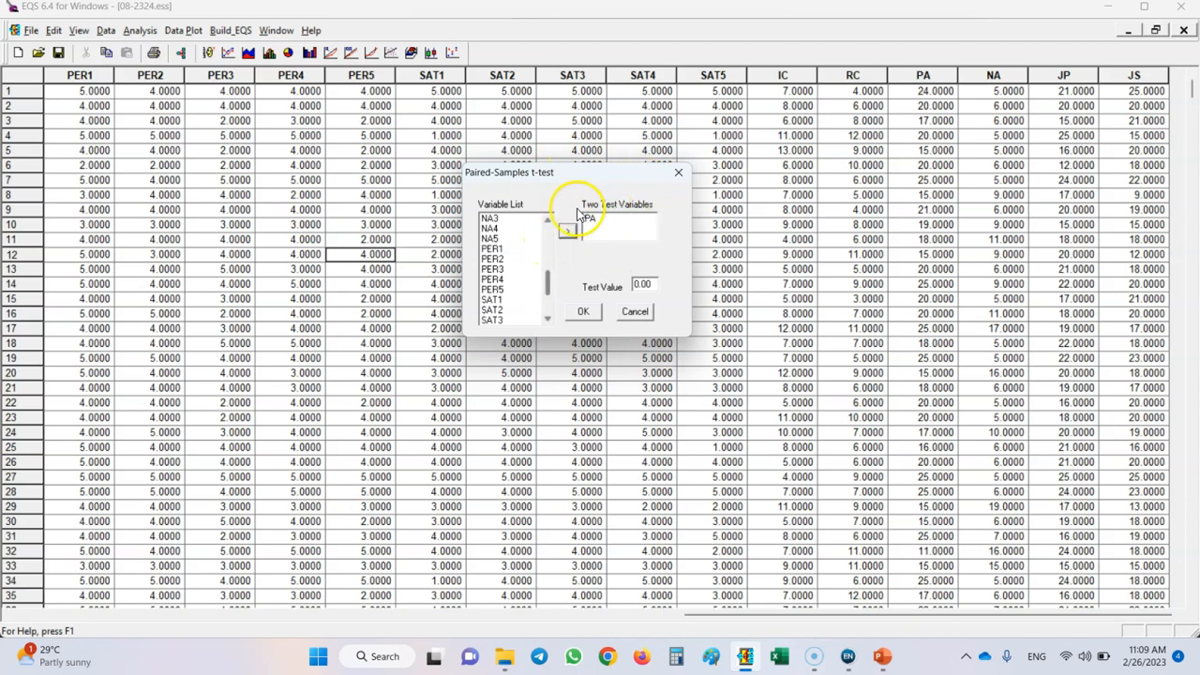
left_click_drag(547, 284, 546, 308)
left_click(497, 301)
left_click(567, 231)
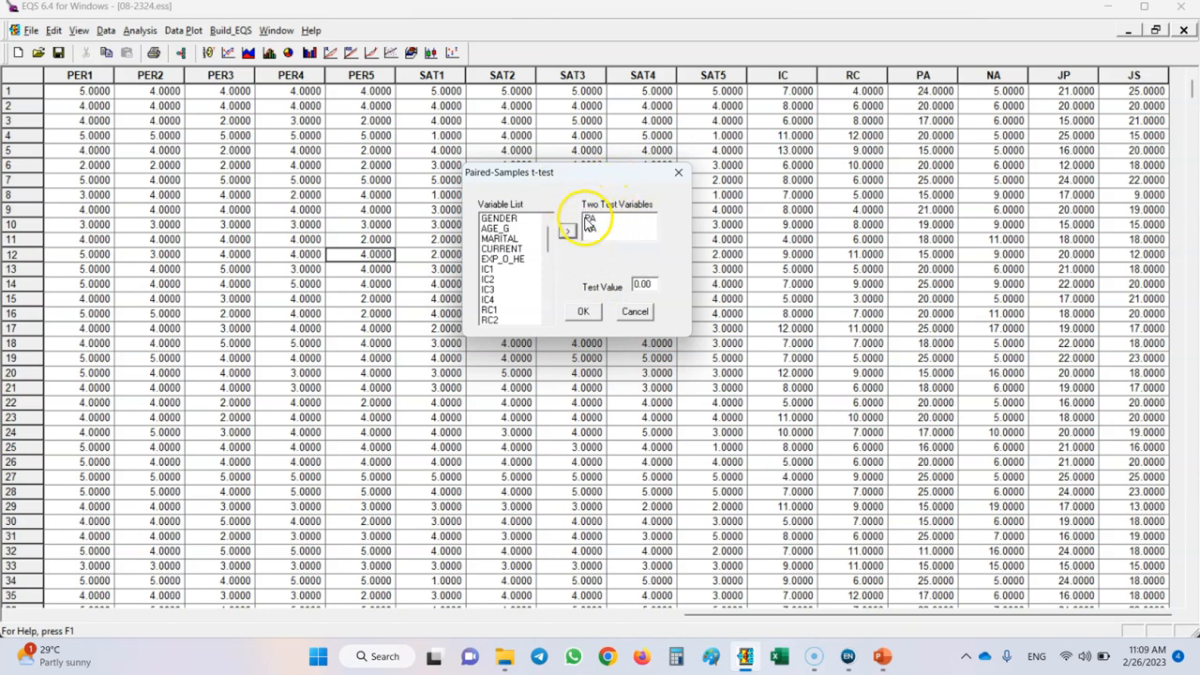
left_click(583, 313)
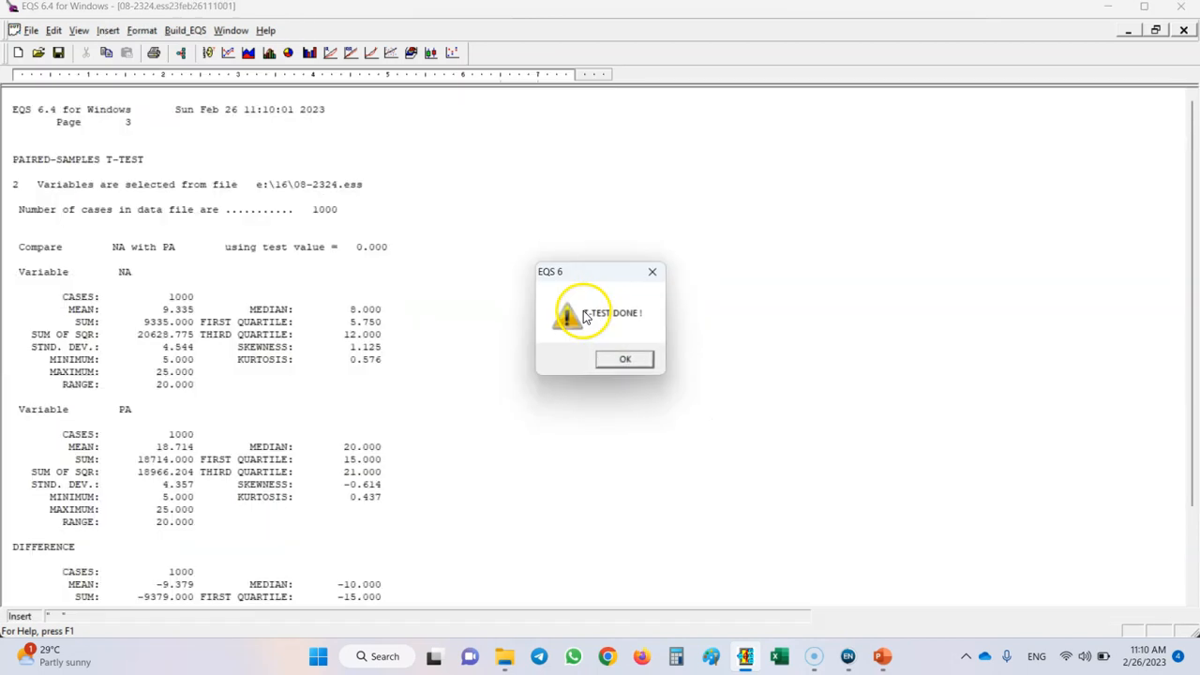
left_click(622, 357)
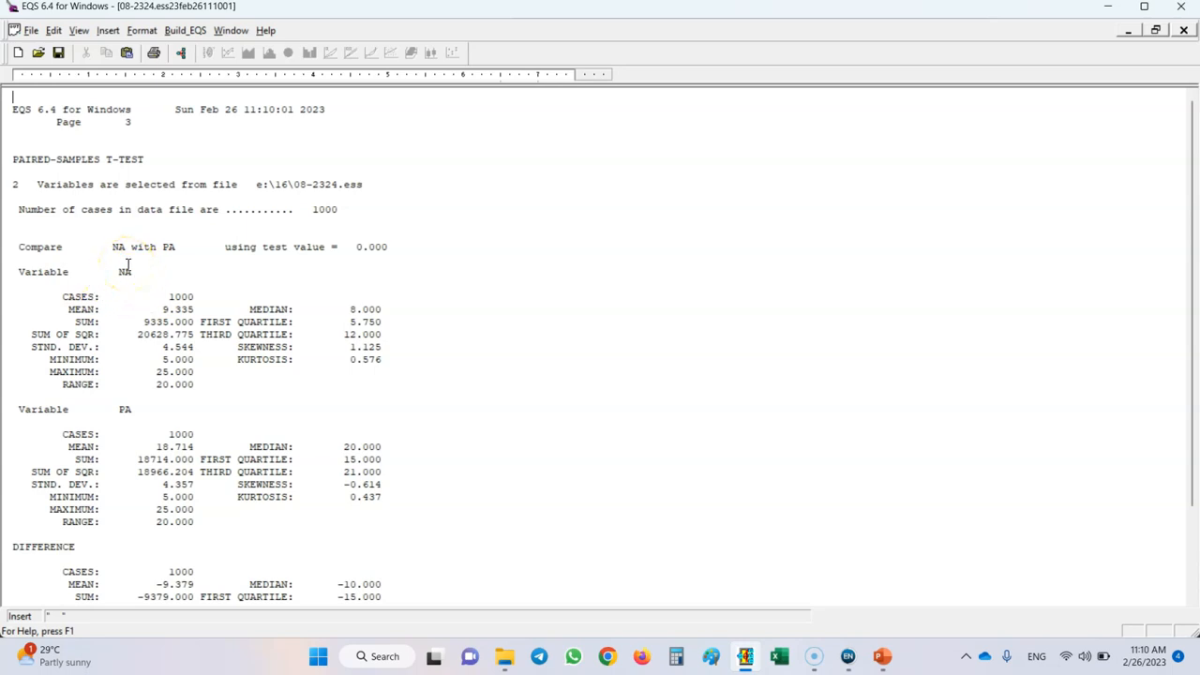
Compare the means of the NA and PA variables in the paired-samples t-test report.
double_click(164, 309)
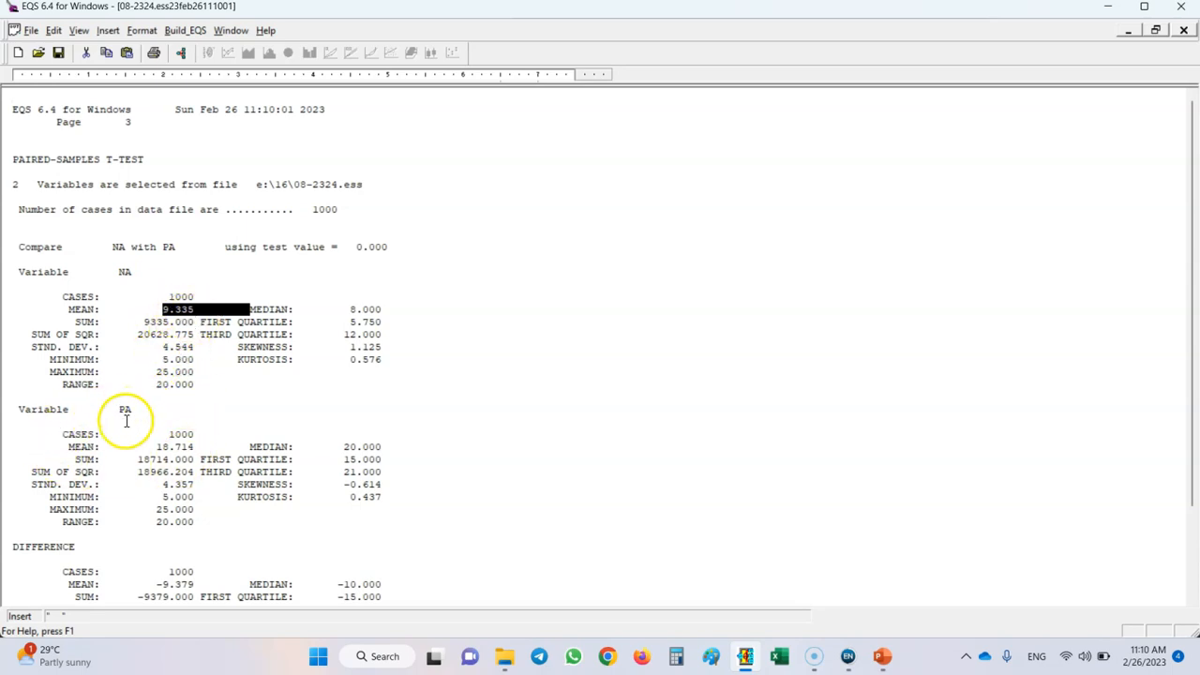
left_click_drag(68, 446, 194, 448)
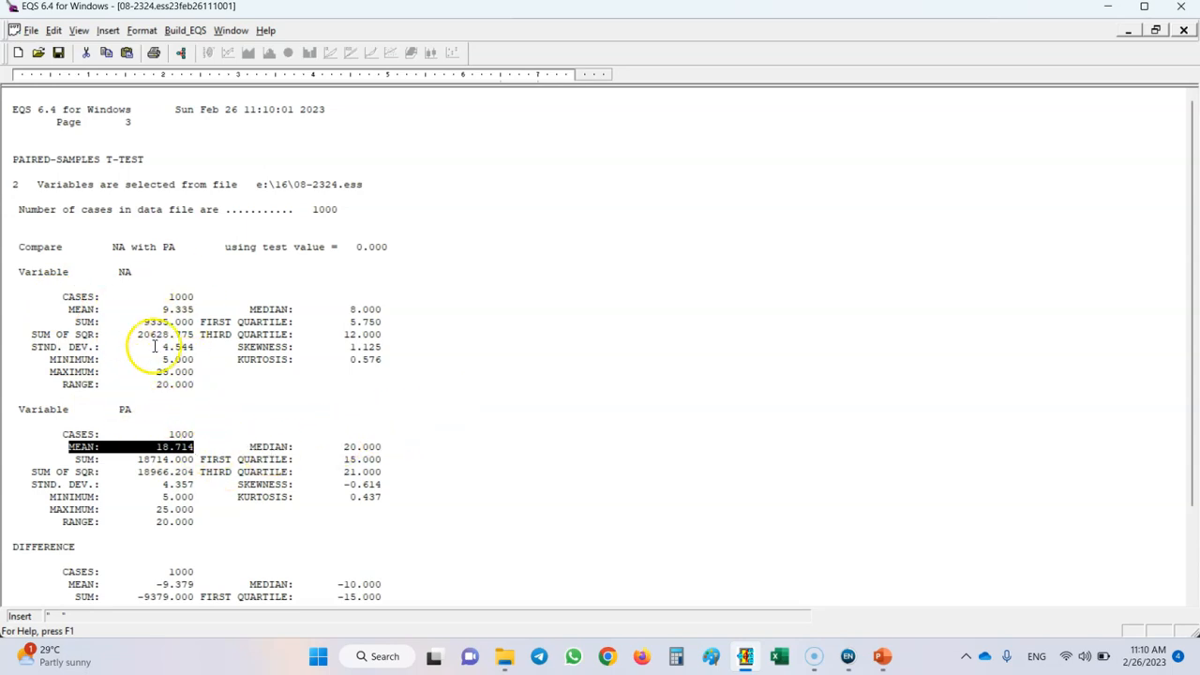
left_click(122, 272)
double_click(123, 272)
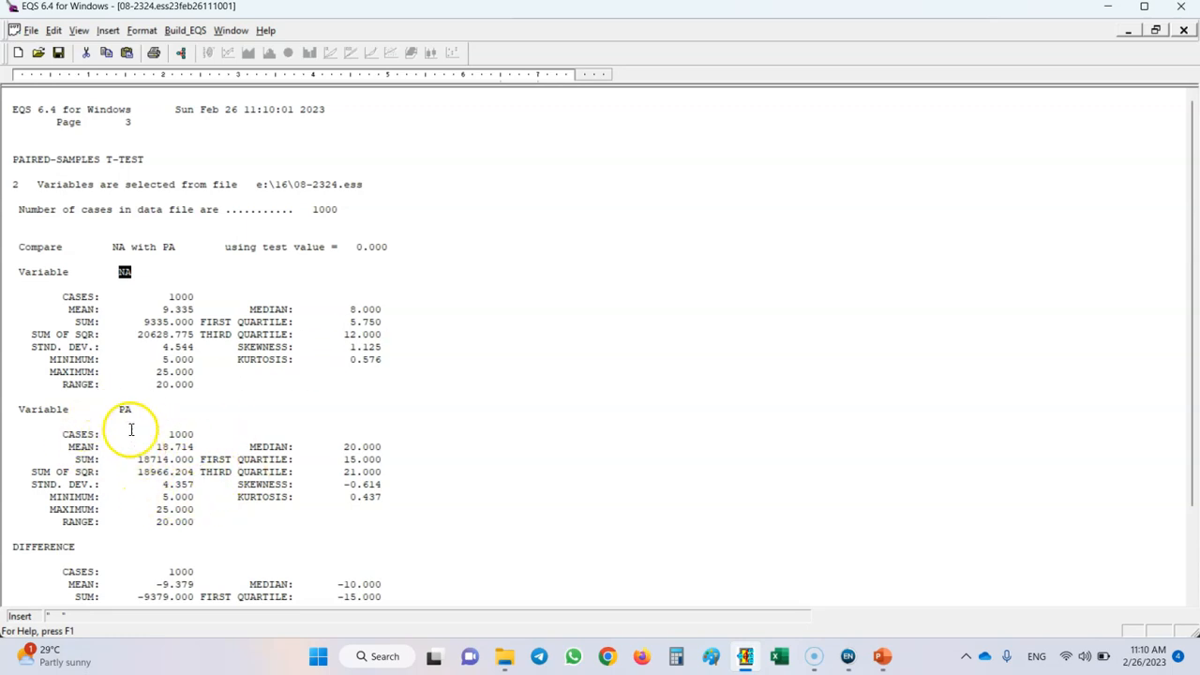
double_click(125, 409)
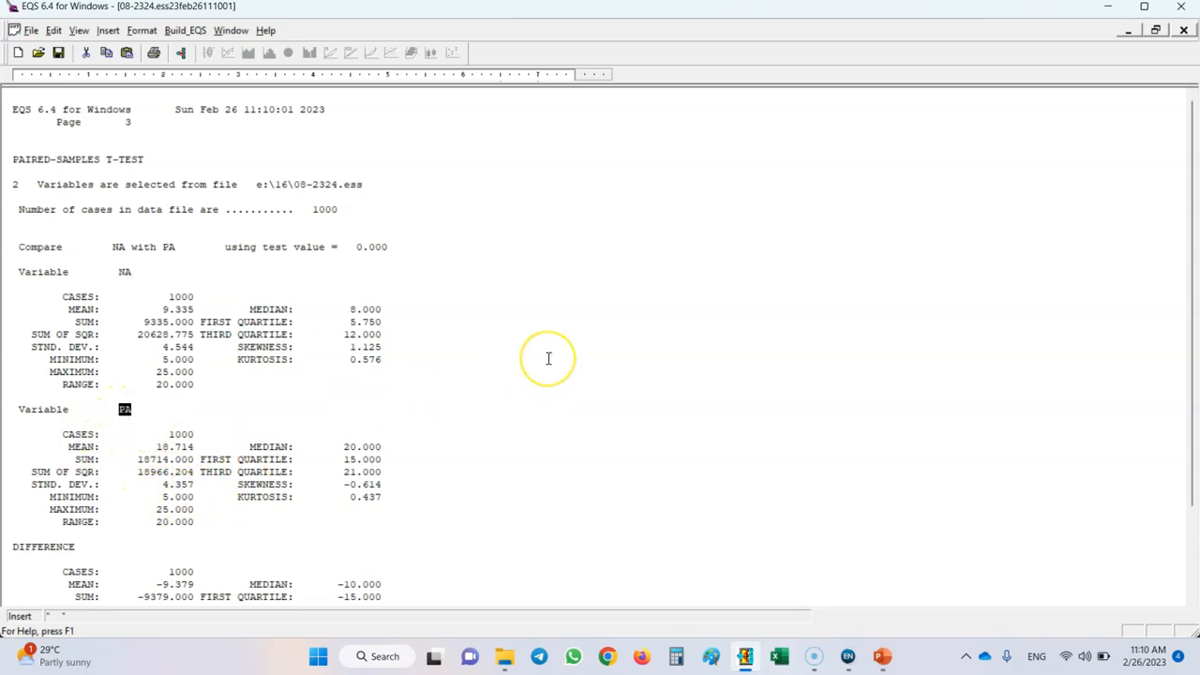
Check the mean of the difference against the PA and NA means in the paired-samples report, and close the report.
scroll(548, 358, "down", 3)
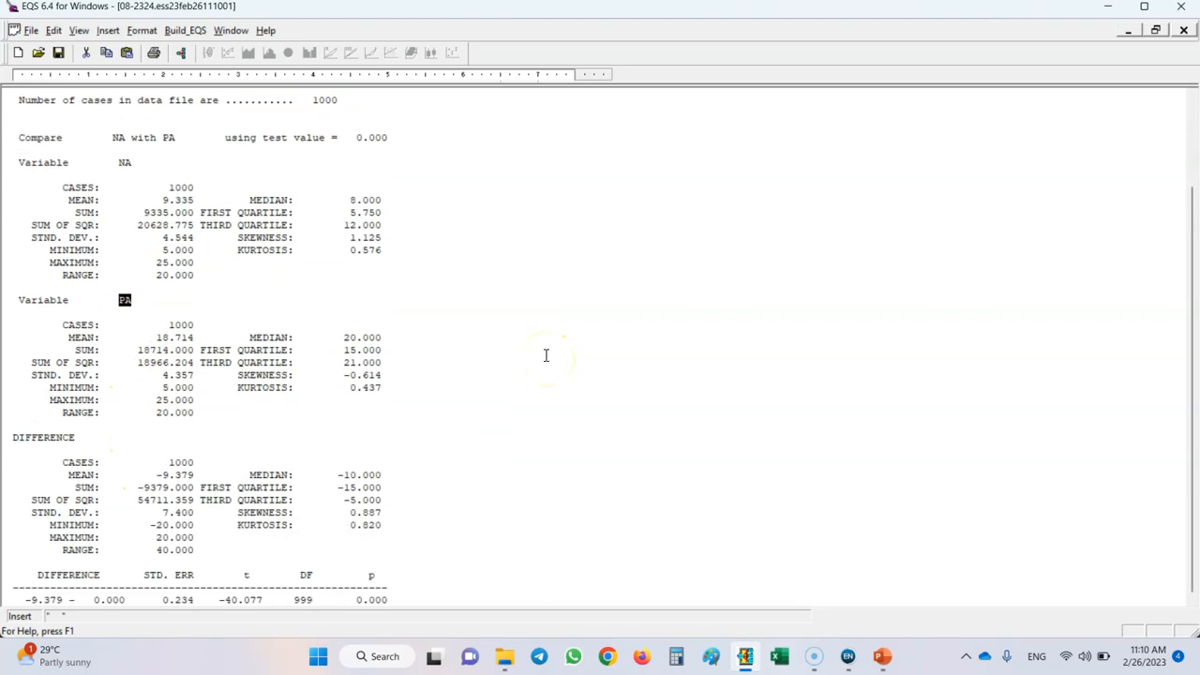
left_click_drag(69, 474, 196, 476)
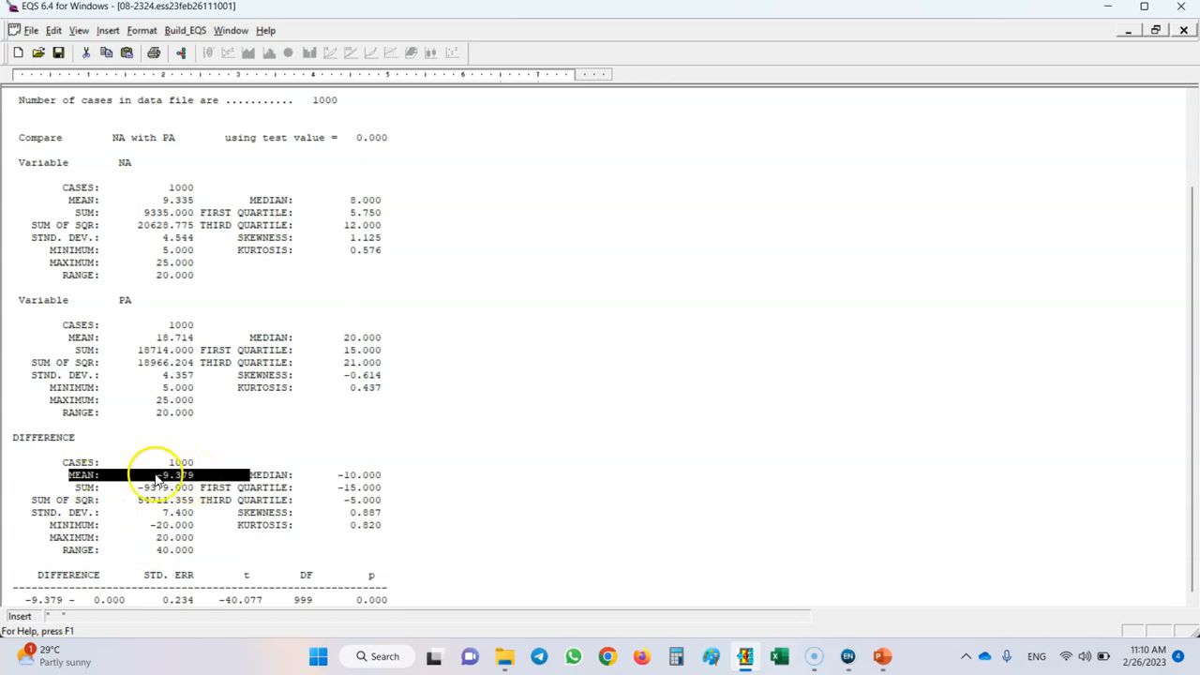
left_click_drag(150, 337, 187, 340)
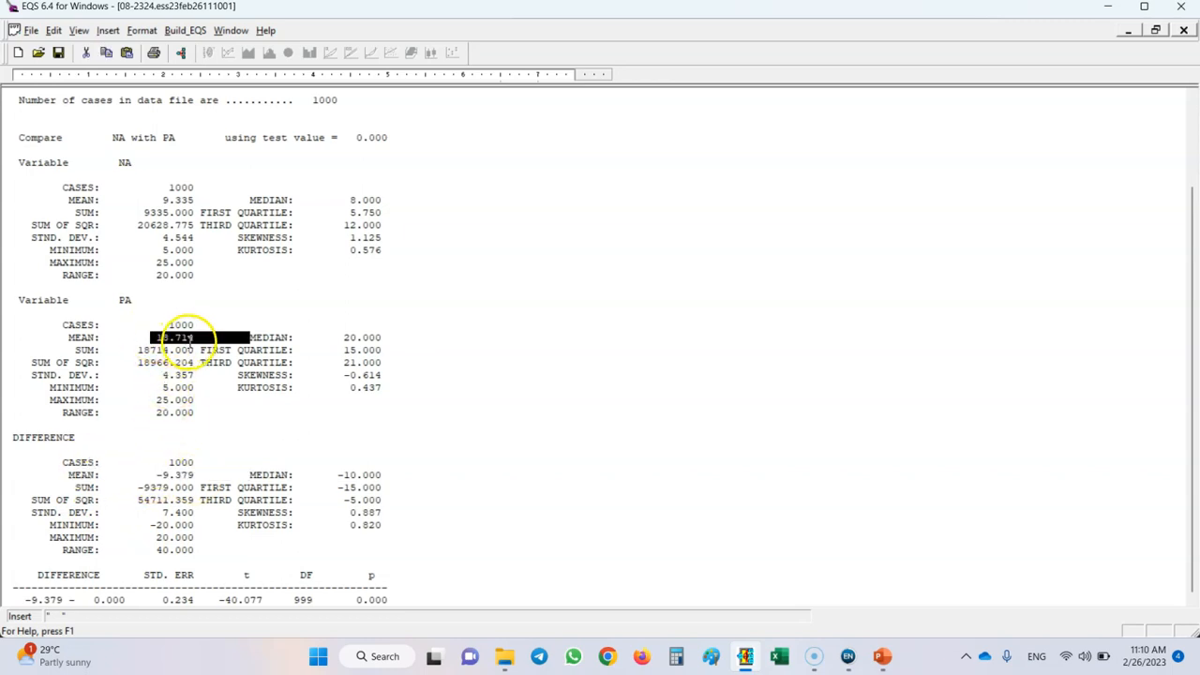
left_click_drag(163, 200, 199, 201)
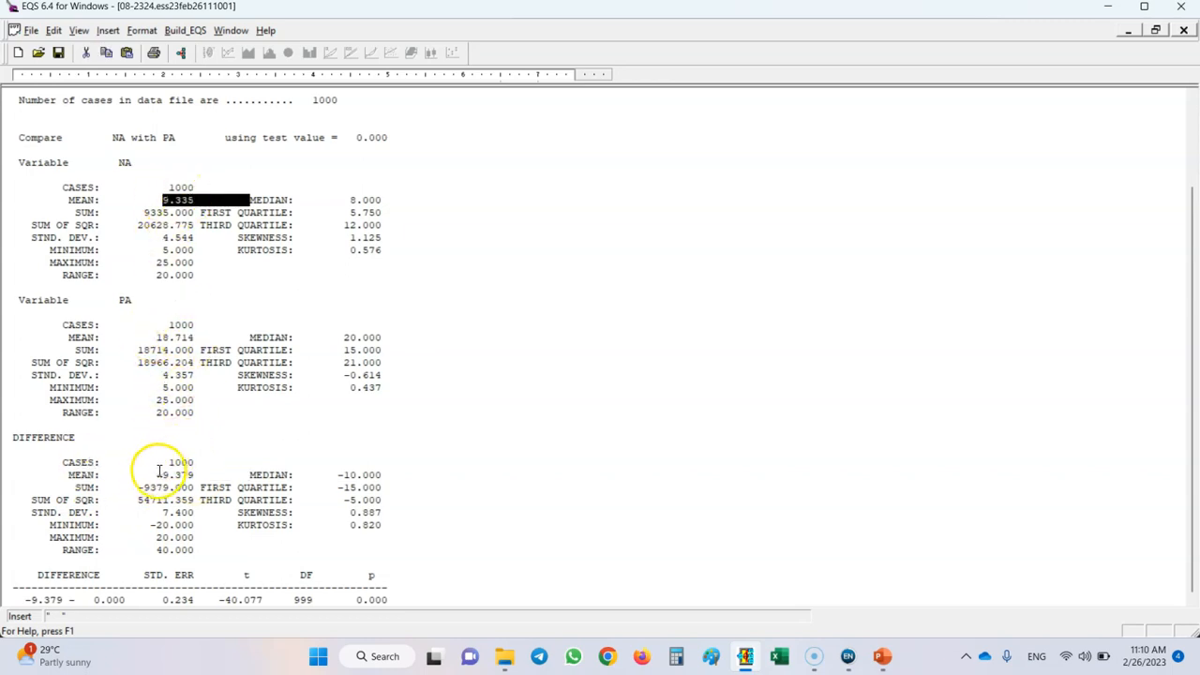
left_click_drag(151, 474, 199, 476)
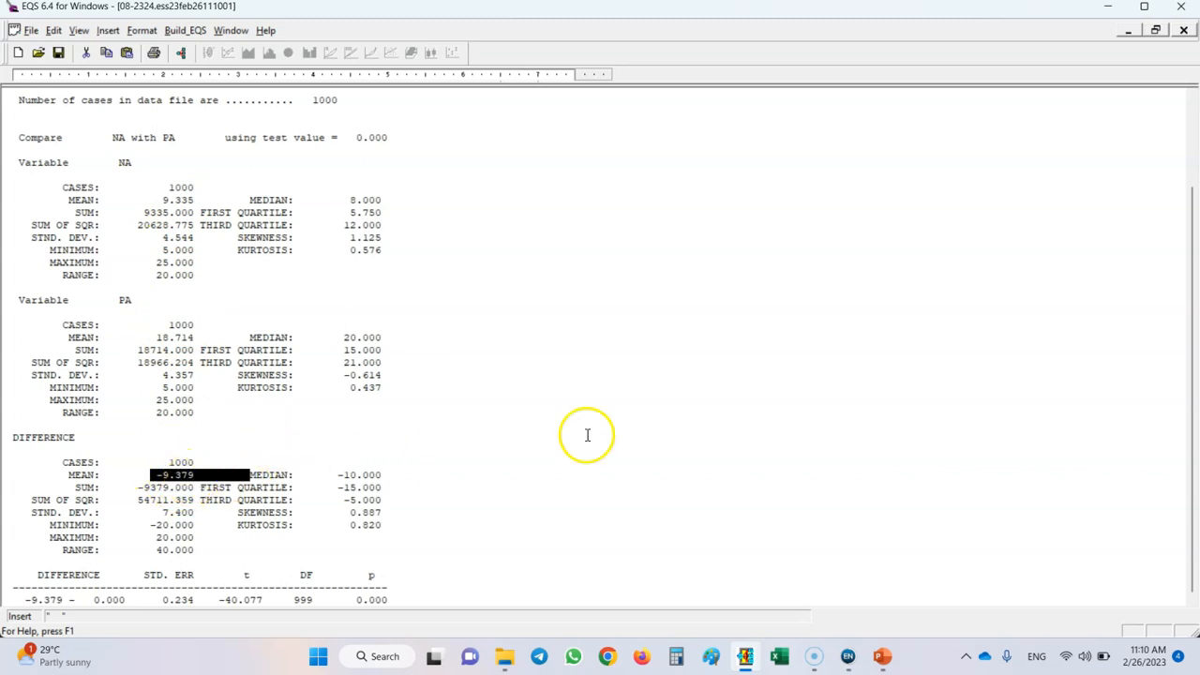
left_click(648, 422)
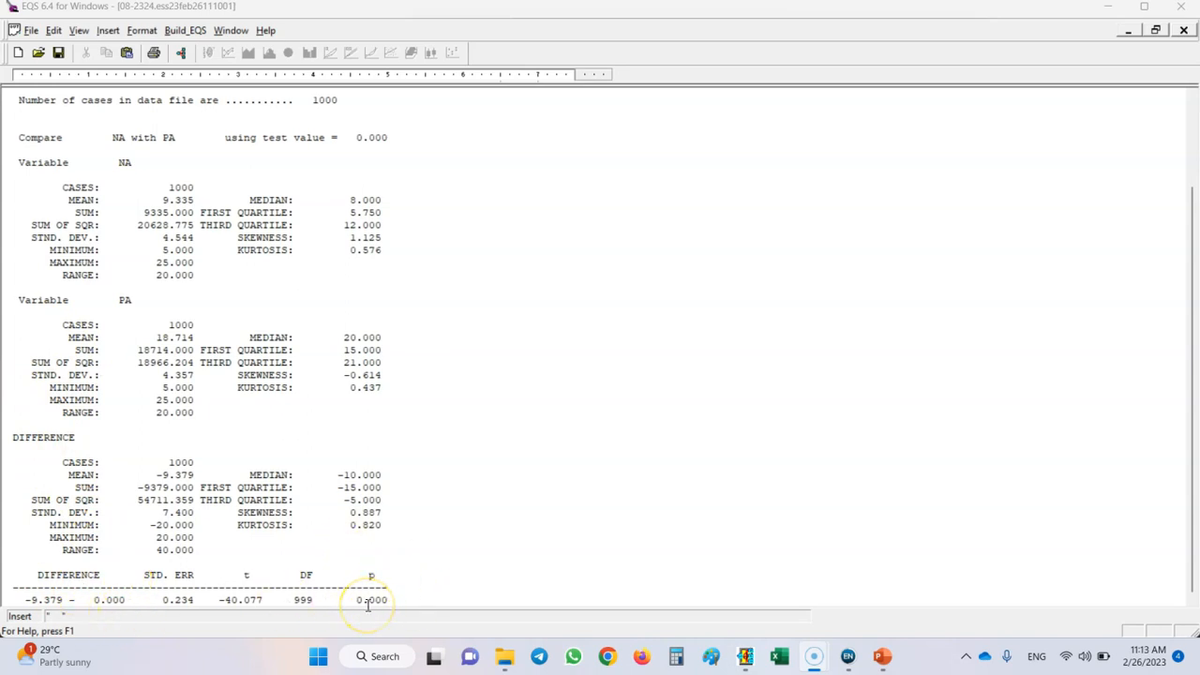
left_click(1185, 32)
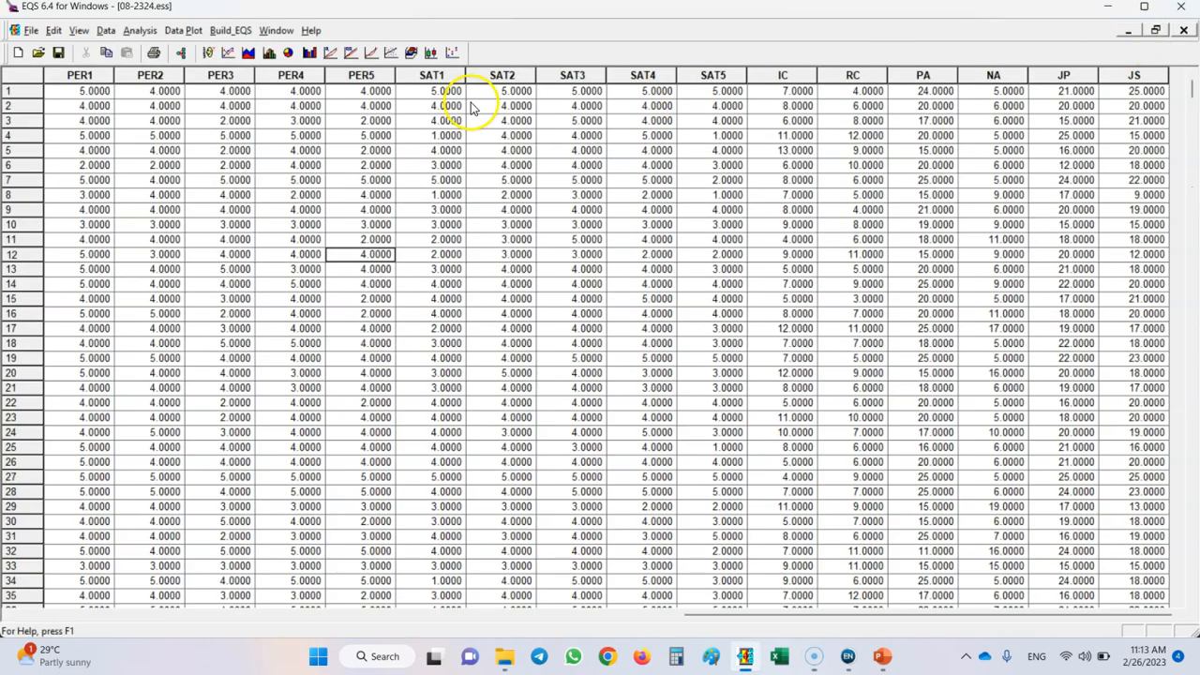
Set up another paired-samples t-test with PA and NA as the two test variables.
left_click(140, 32)
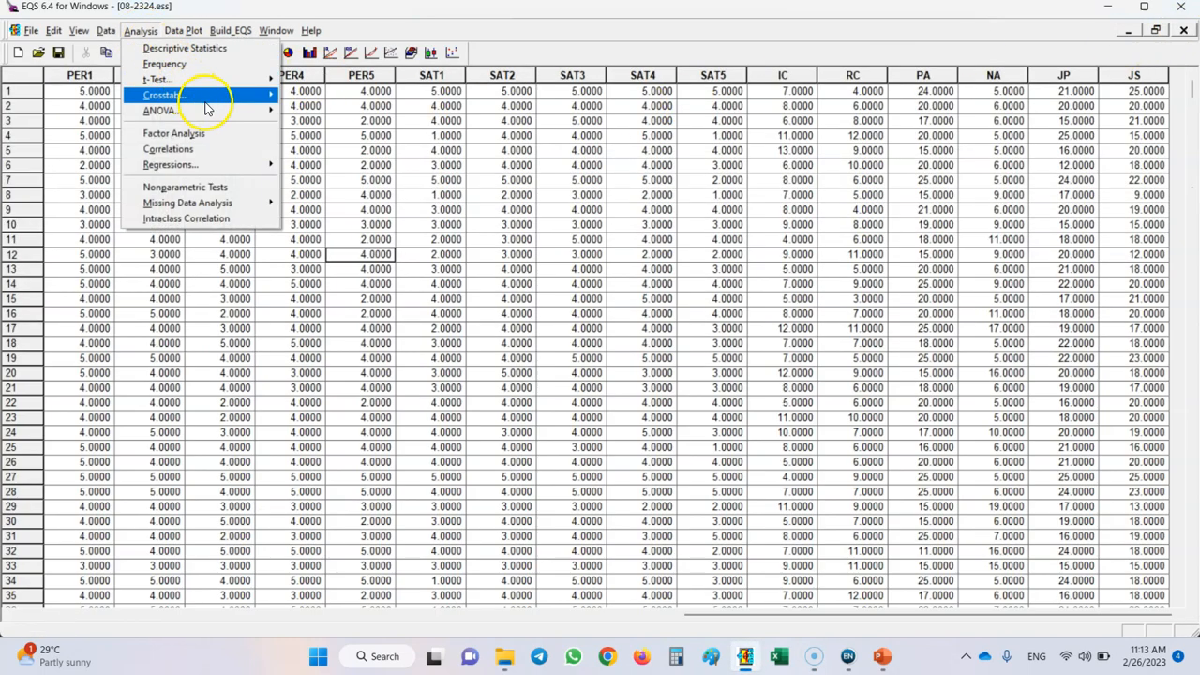
mouse_move(222, 81)
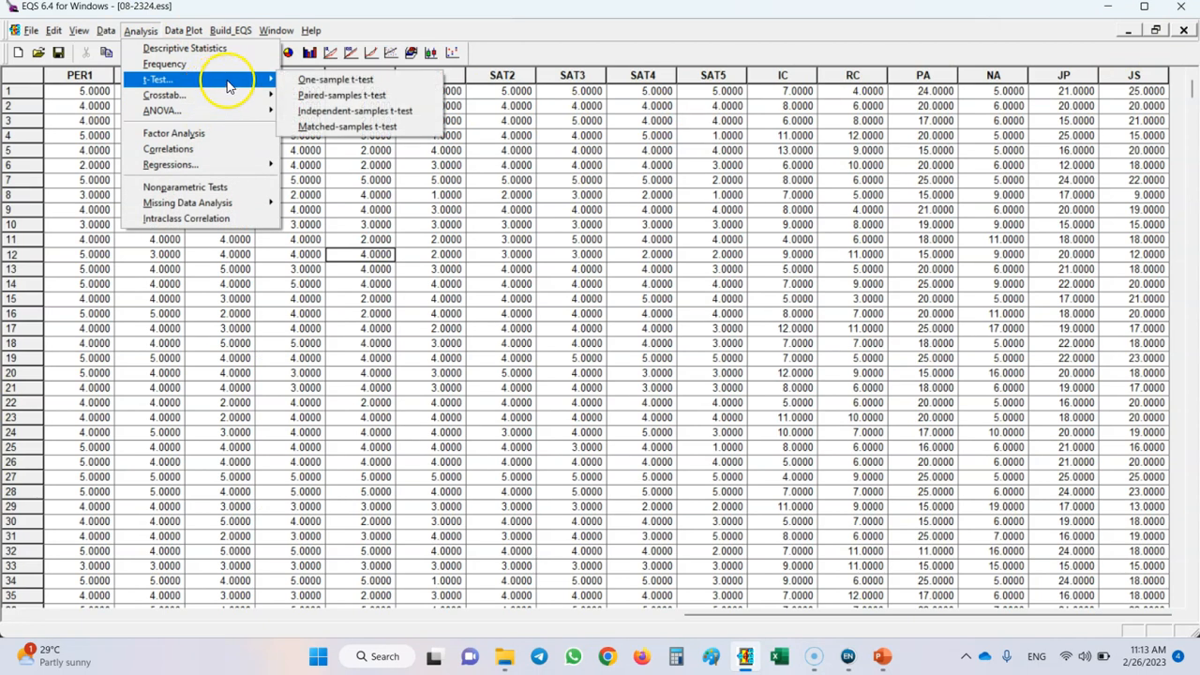
left_click(324, 97)
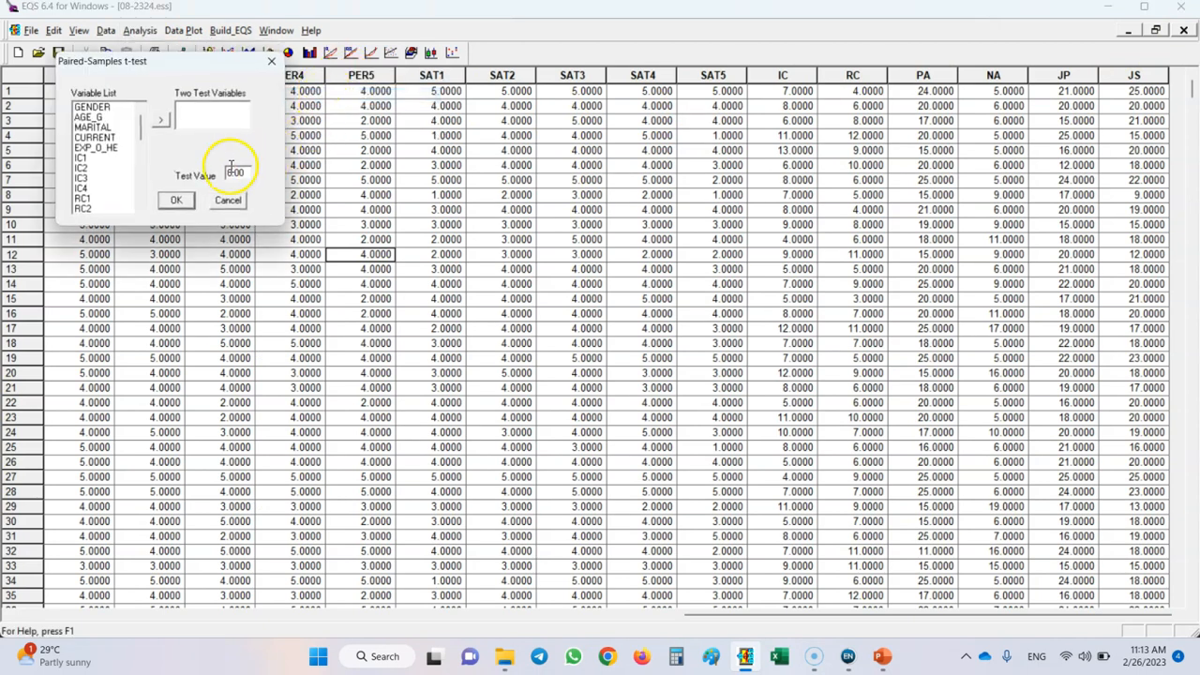
left_click_drag(141, 116, 142, 188)
left_click(87, 179)
left_click(160, 120)
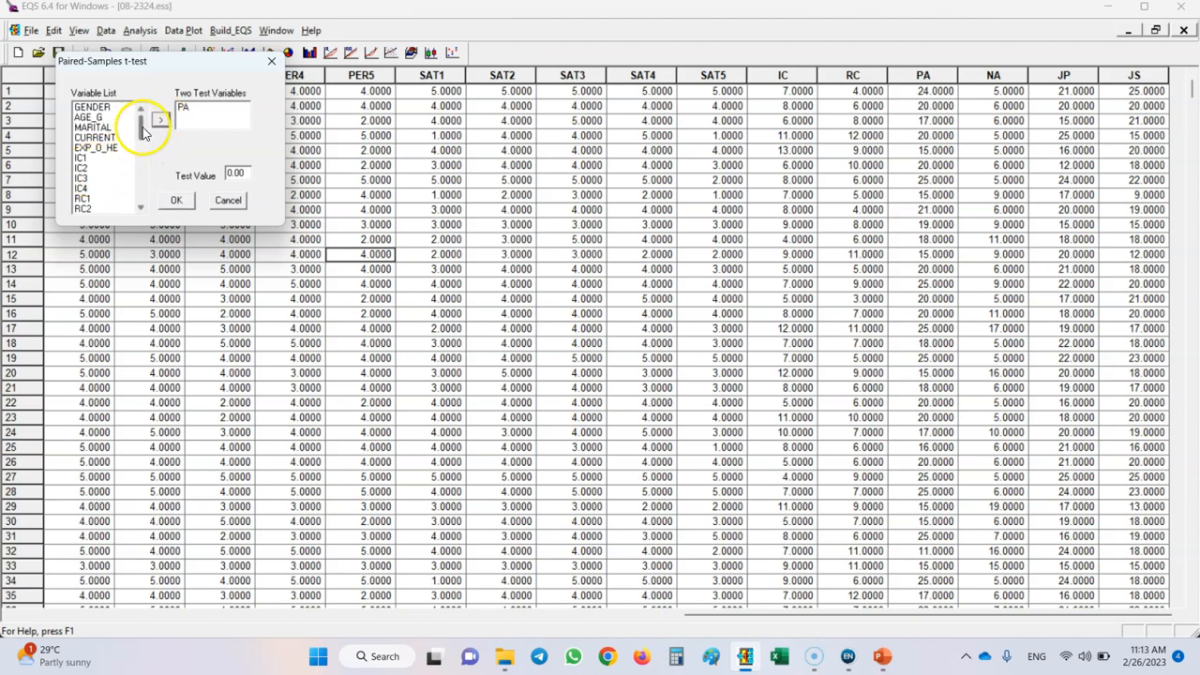
left_click_drag(140, 116, 141, 190)
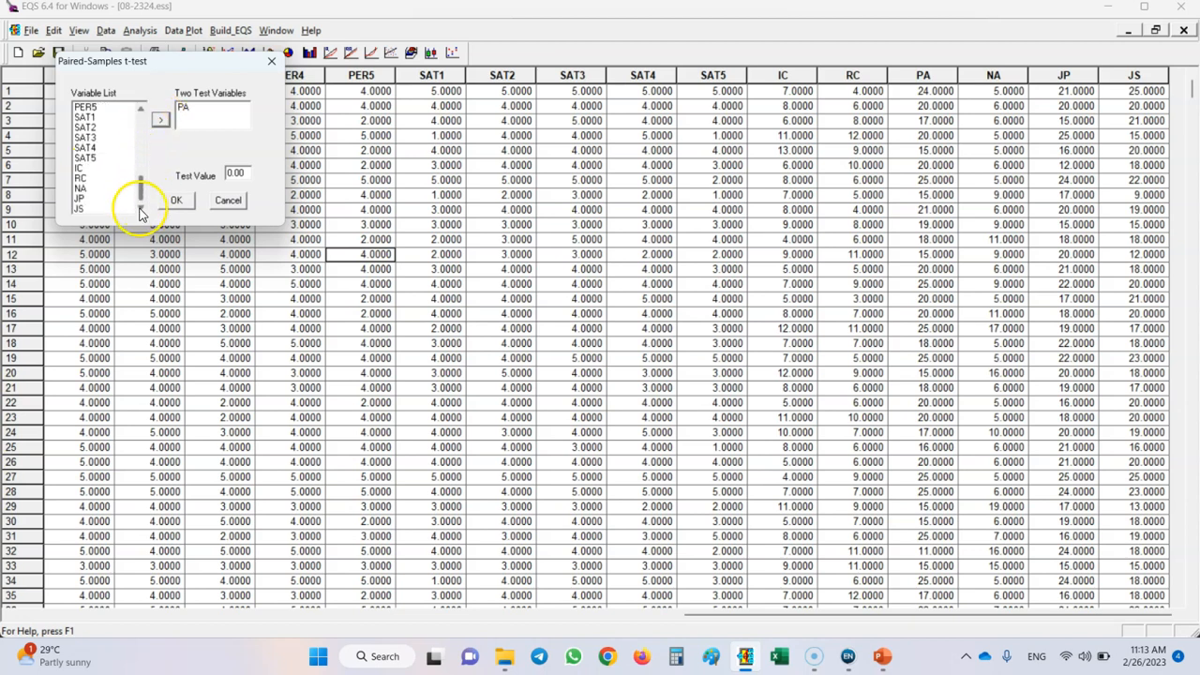
left_click(83, 189)
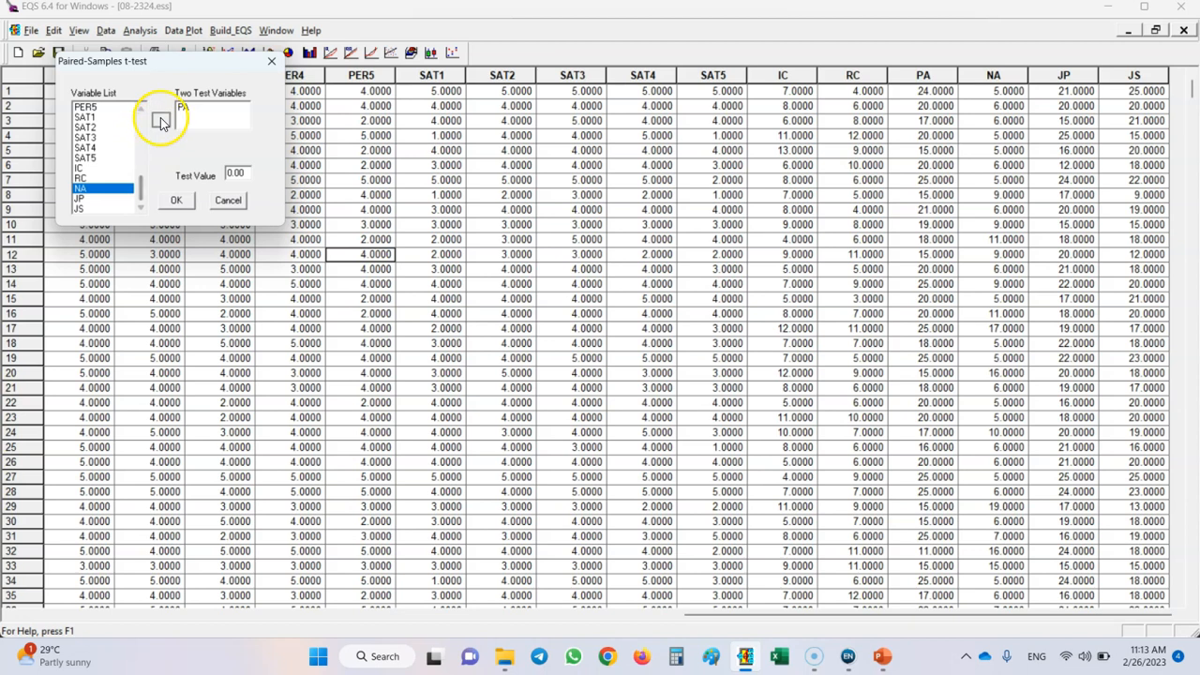
left_click(161, 120)
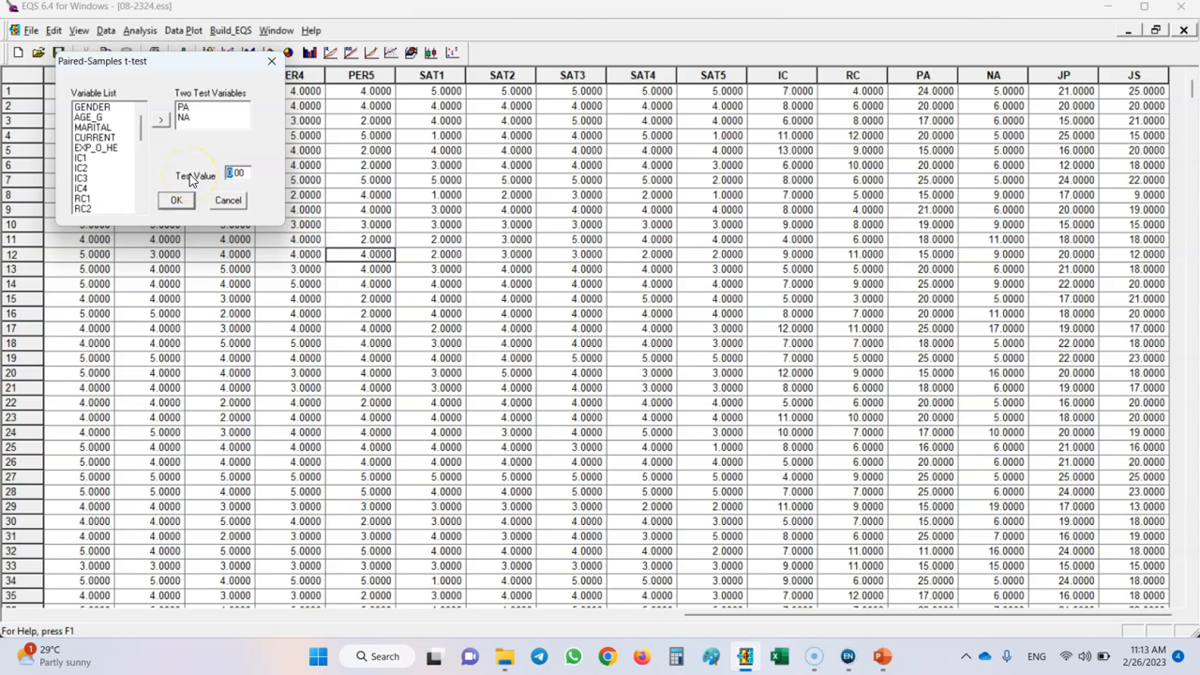
Set the paired-samples test value to 6, run the test and dismiss the completion message.
type("8")
left_click(175, 200)
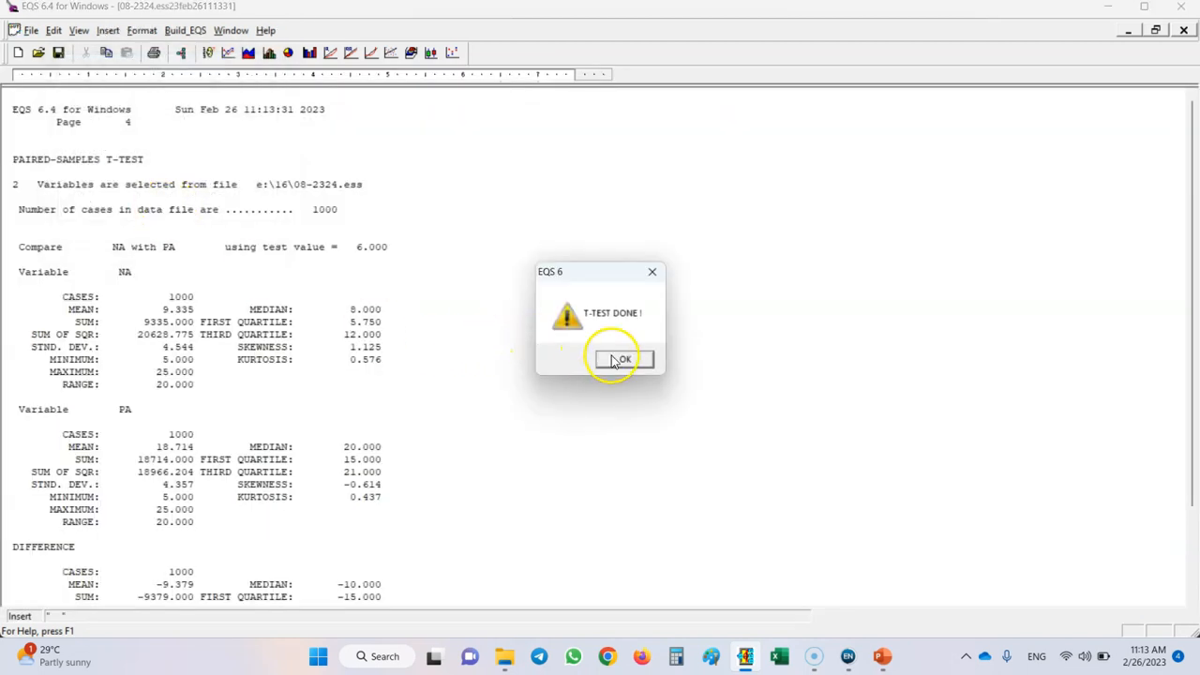
left_click(621, 360)
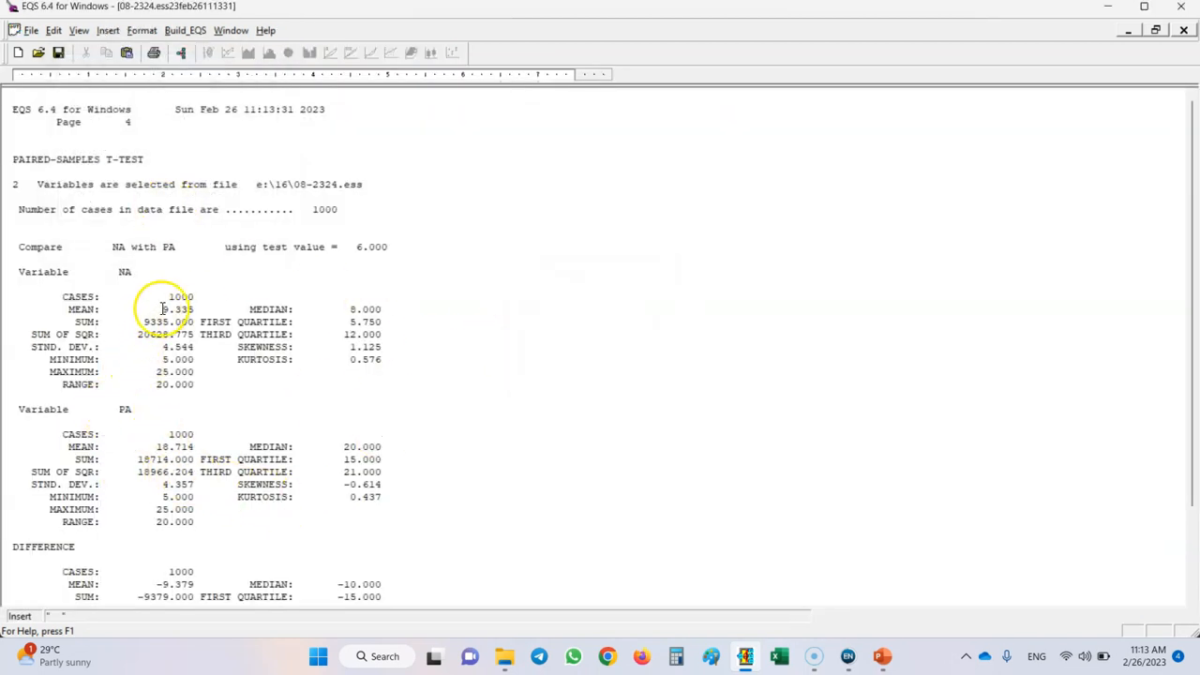
Examine the NA and PA means, the mean difference and the p value in the new paired-samples report, and close it.
left_click_drag(157, 308, 249, 310)
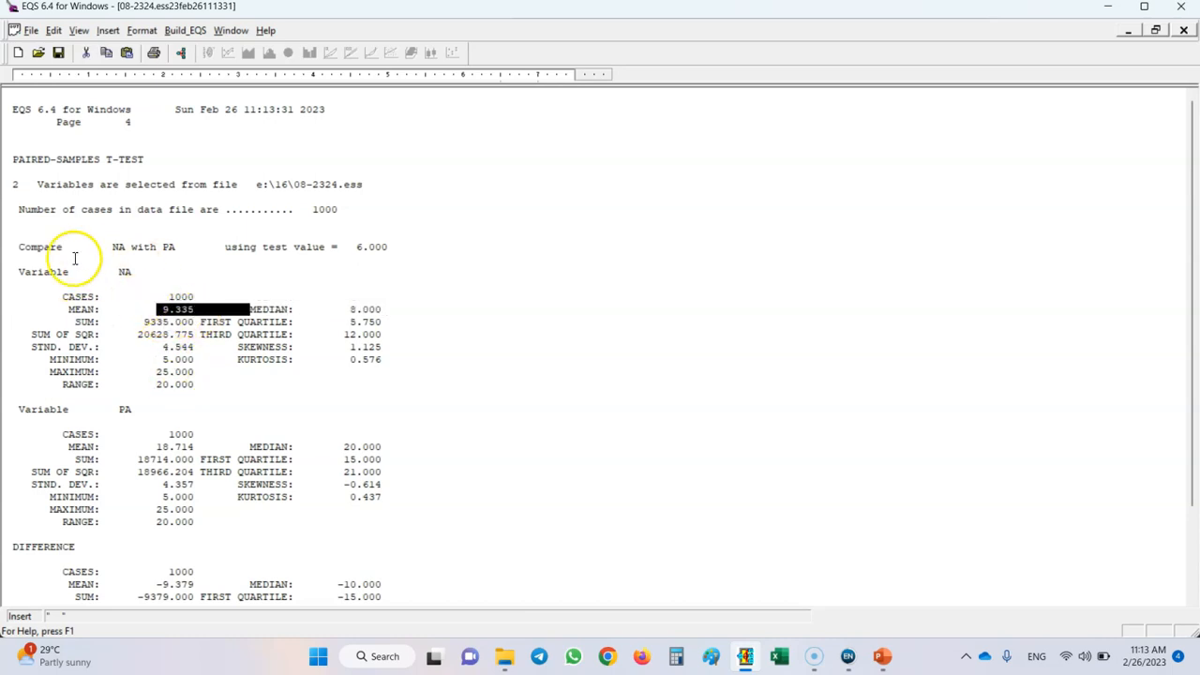
left_click_drag(160, 447, 249, 446)
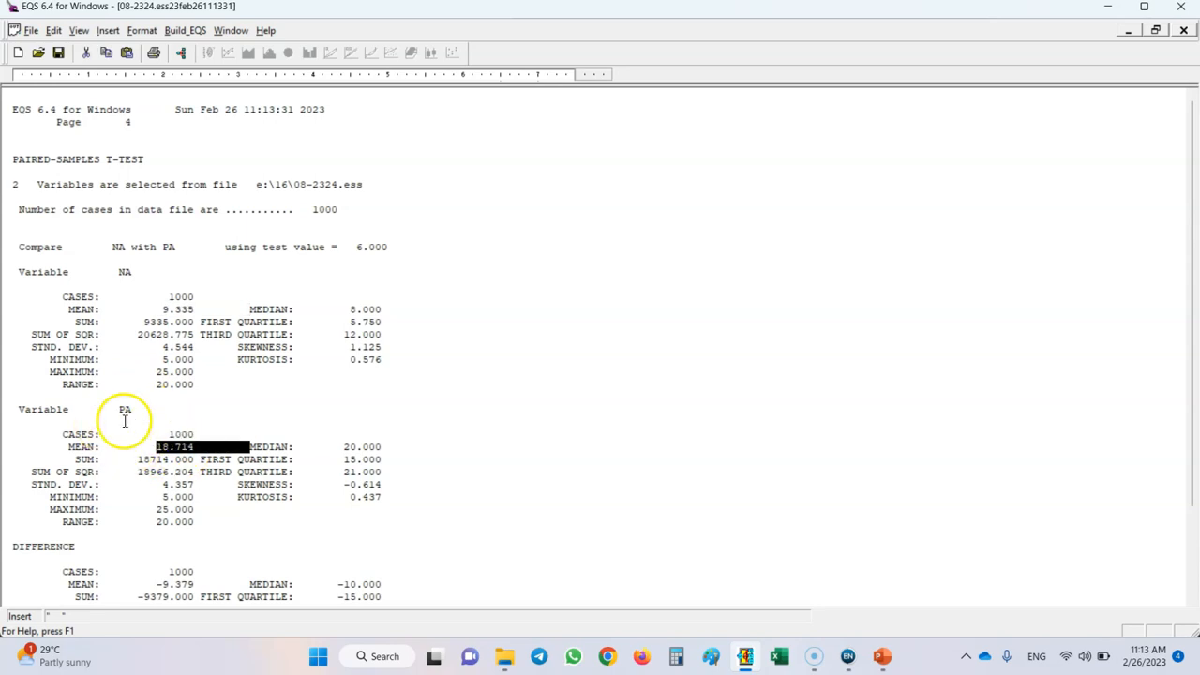
scroll(190, 495, "down", 3)
left_click(152, 474)
left_click_drag(152, 473, 166, 474)
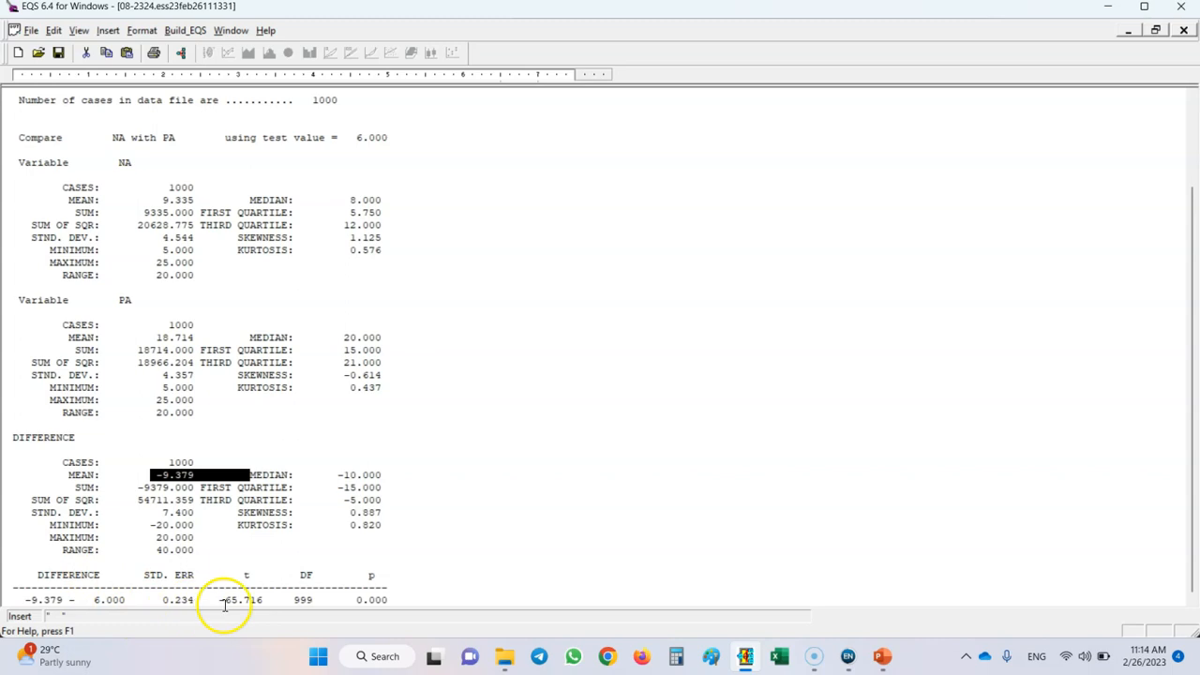
left_click_drag(357, 600, 387, 600)
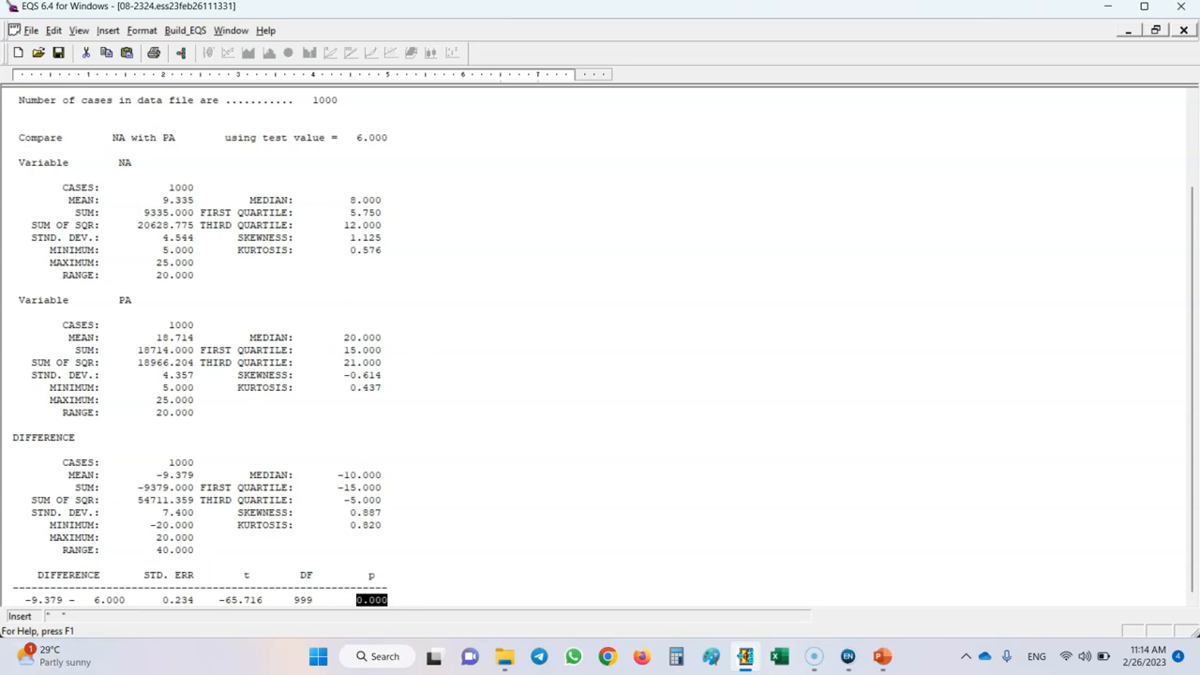
left_click(1184, 31)
Set up an independent-samples t-test with JP as the test variable.
left_click(141, 30)
mouse_move(223, 86)
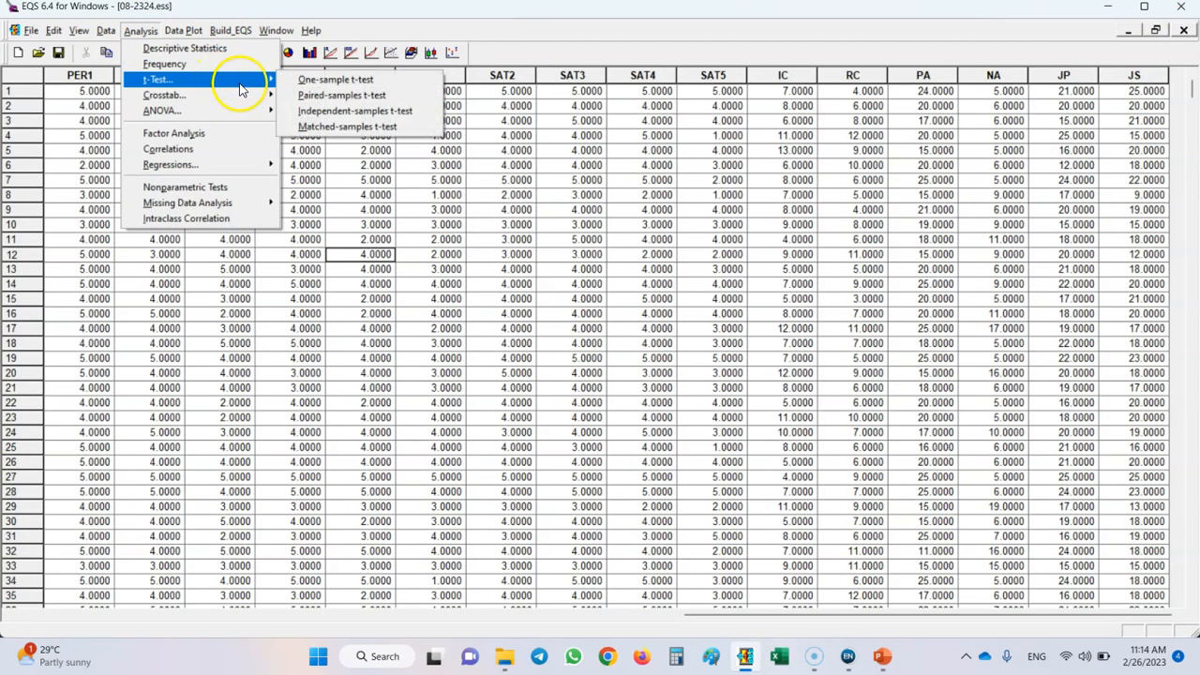
left_click(329, 112)
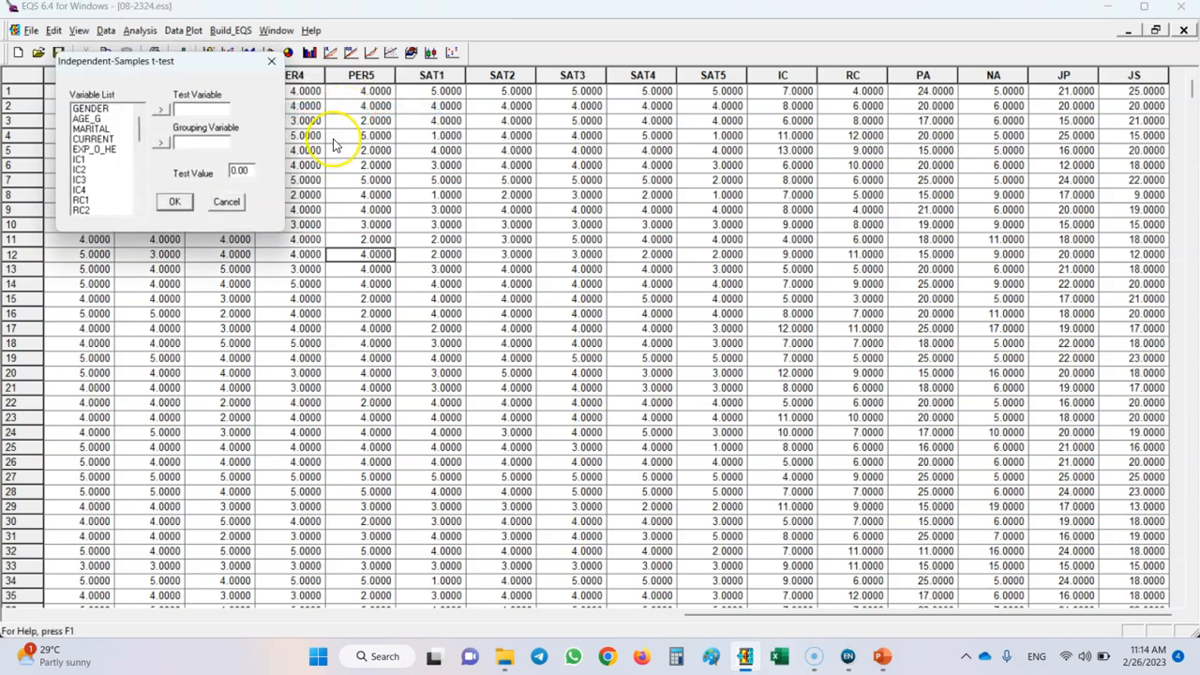
left_click_drag(138, 130, 139, 183)
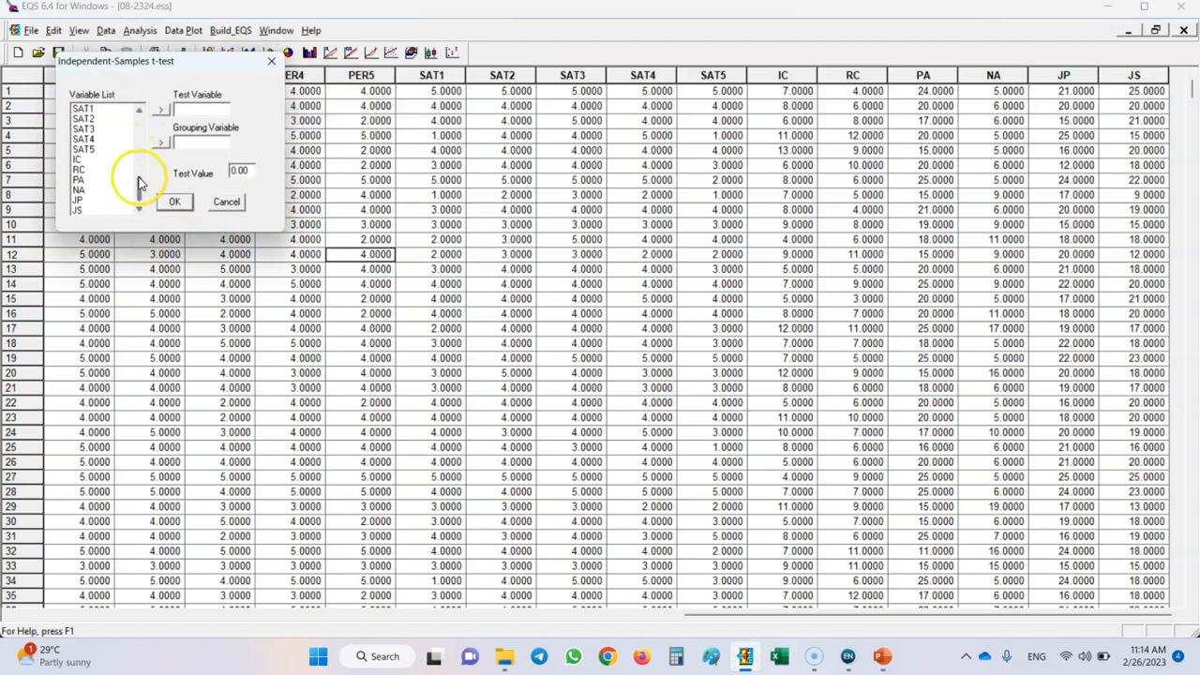
left_click(89, 199)
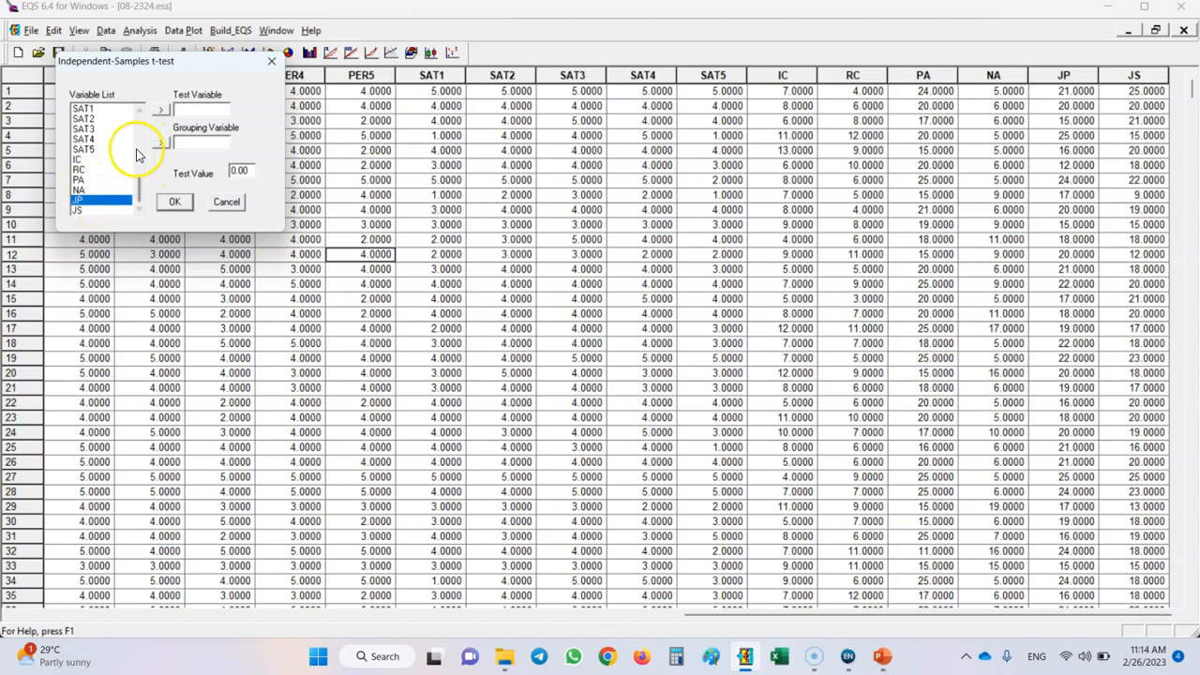
left_click(160, 109)
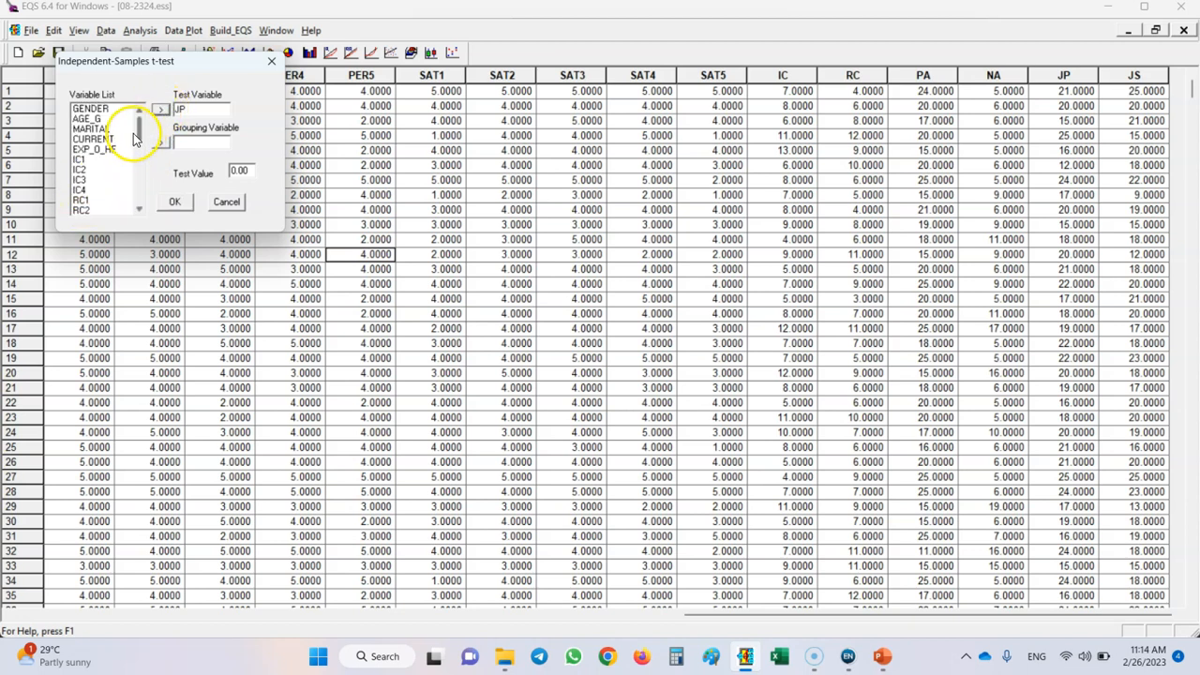
Assign GENDER as the grouping variable, run the independent-samples t-test and dismiss the completion message.
left_click(90, 109)
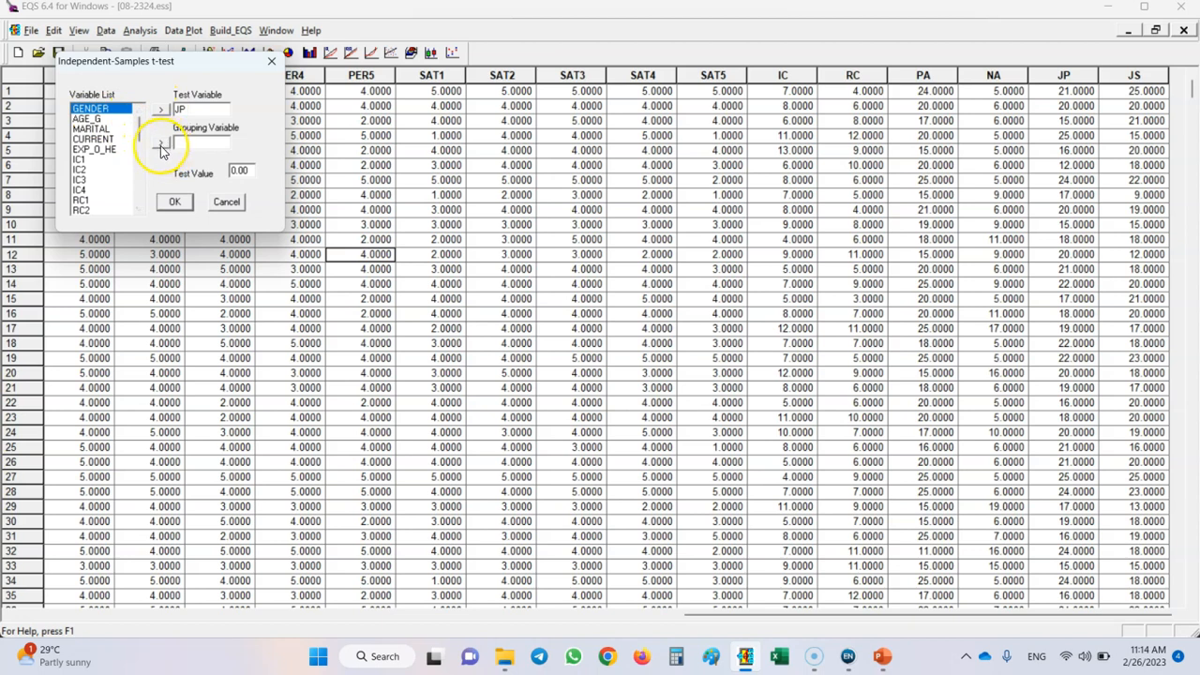
left_click(160, 143)
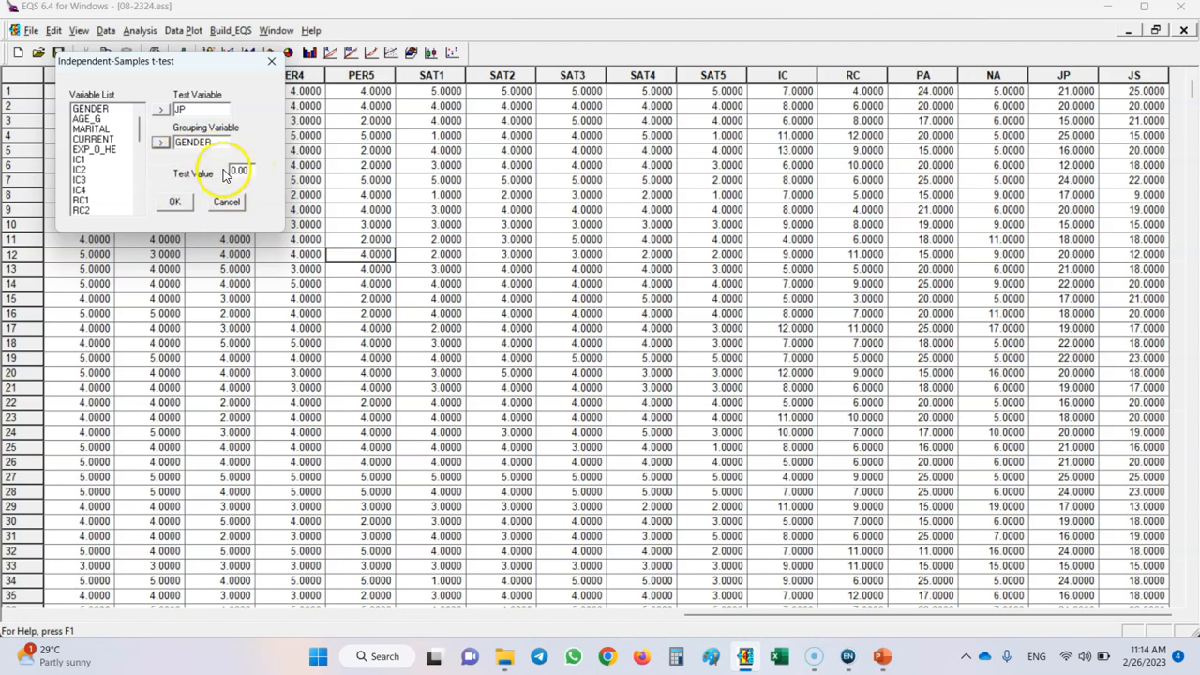
left_click(176, 204)
left_click(611, 360)
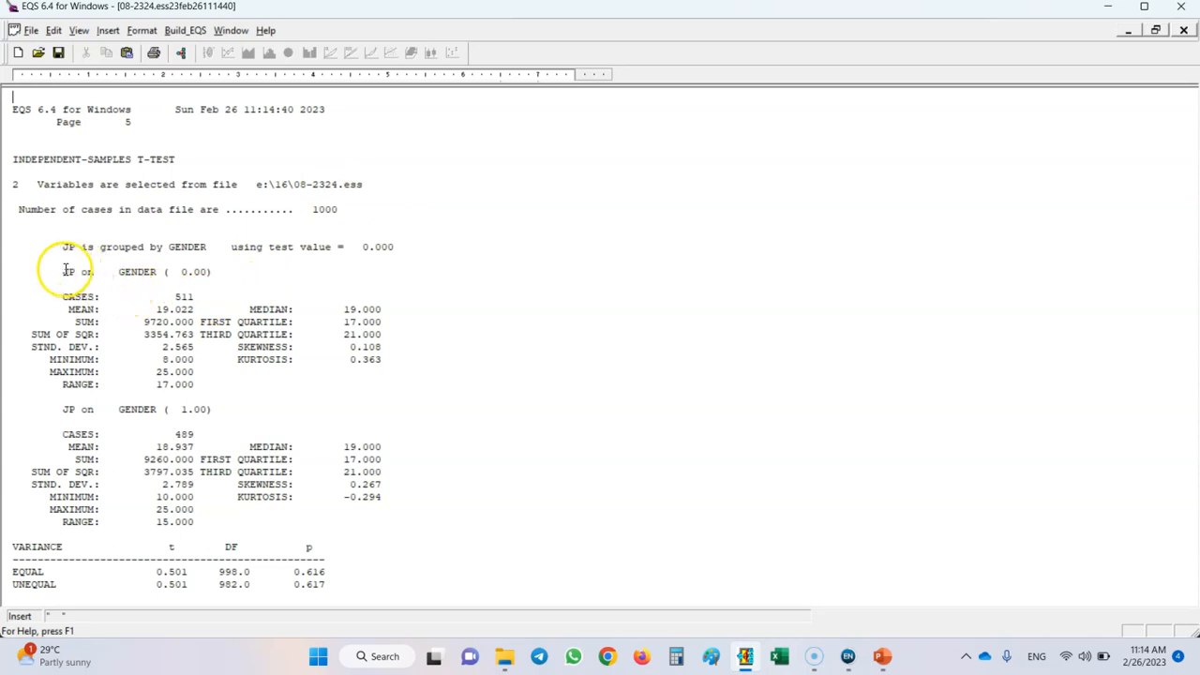
Examine the JP mean of each gender group and the t values for equal and unequal variances in the report.
left_click_drag(68, 309, 248, 310)
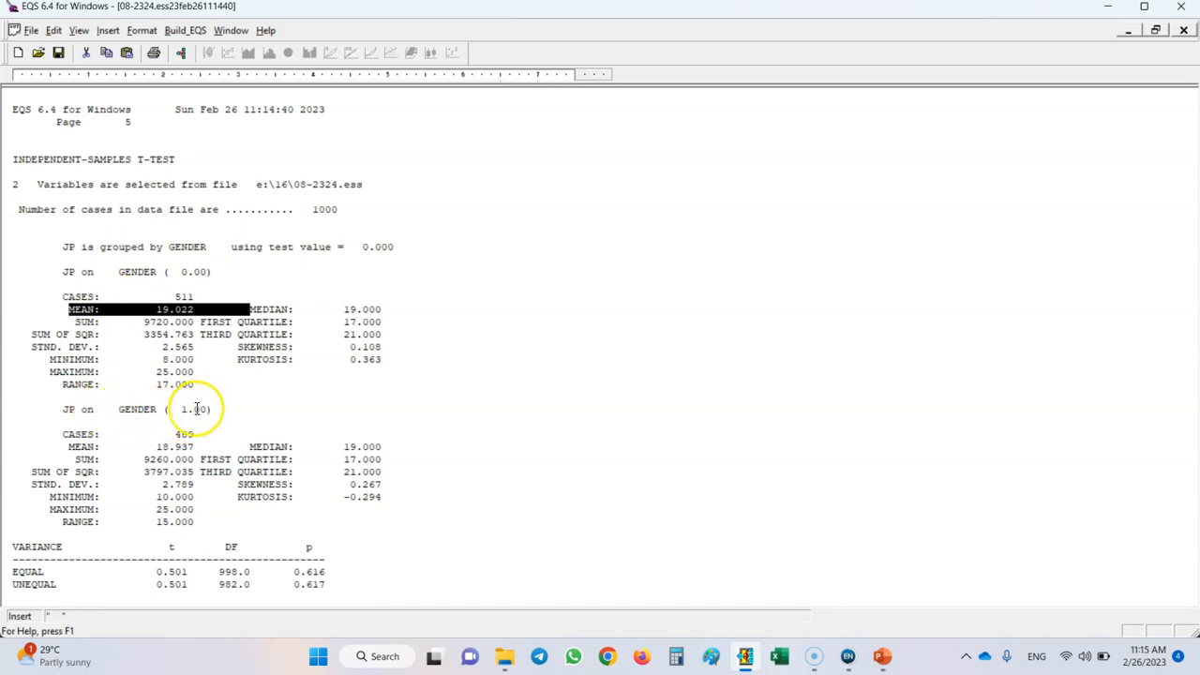
double_click(165, 445)
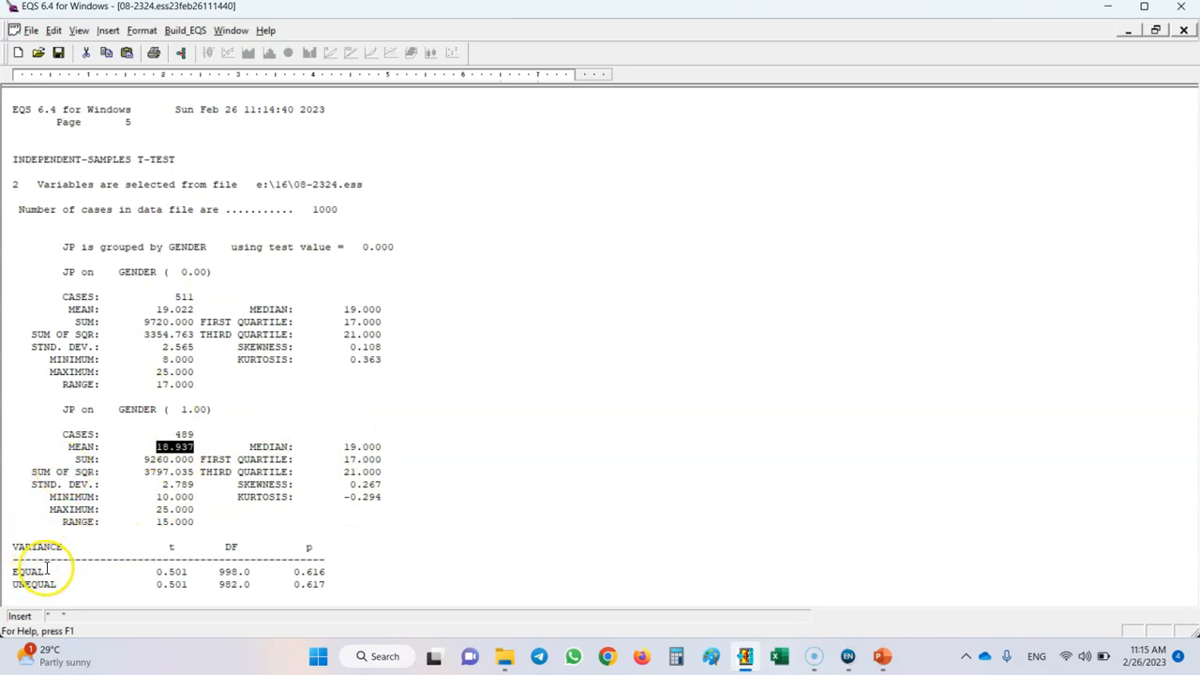
double_click(159, 572)
double_click(155, 584)
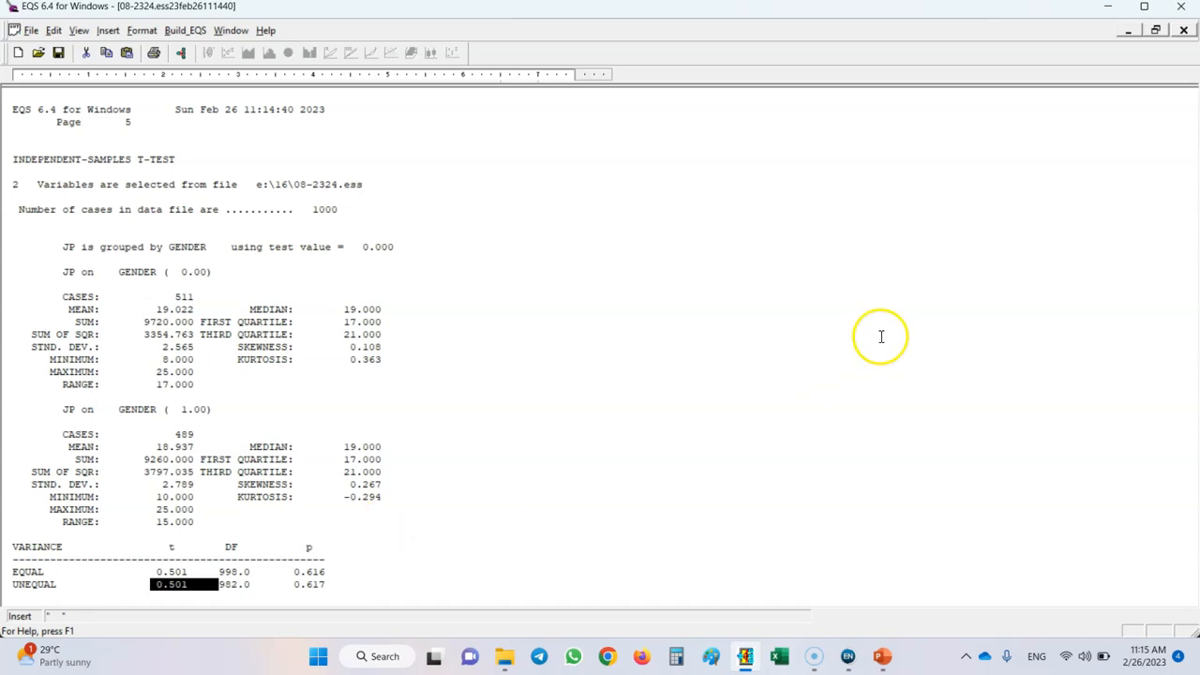
Close the independent-samples report and set up a one-way ANOVA with JS as the dependent variable.
left_click(1183, 31)
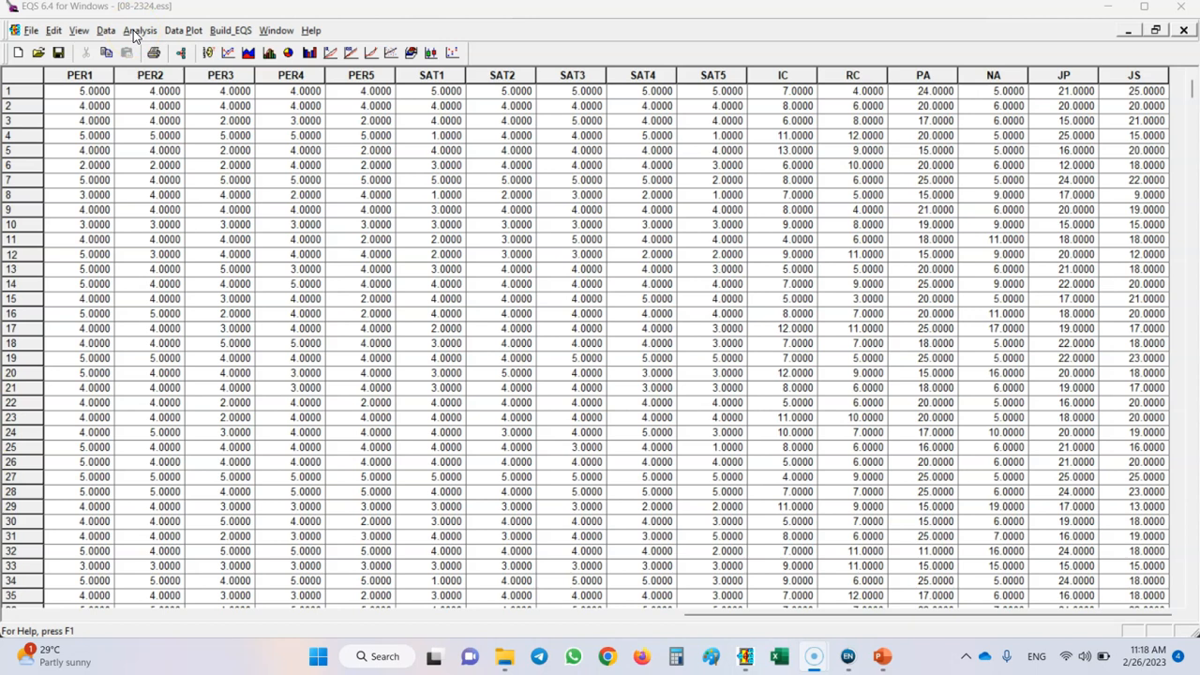
left_click(137, 31)
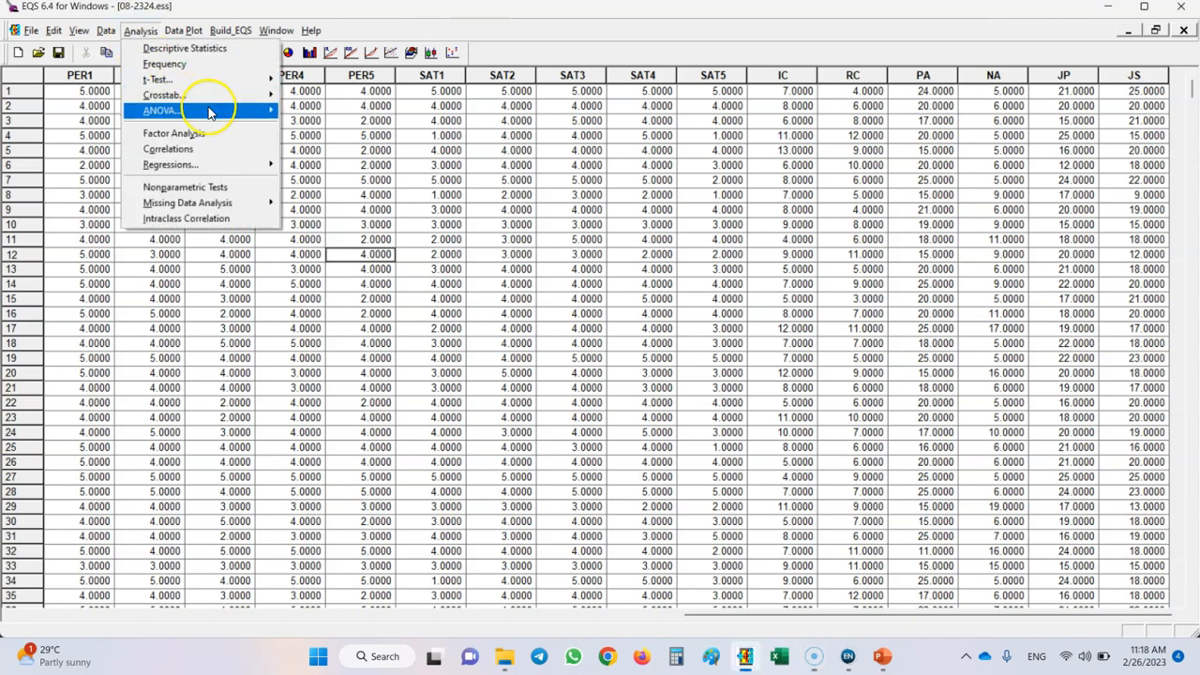
mouse_move(209, 112)
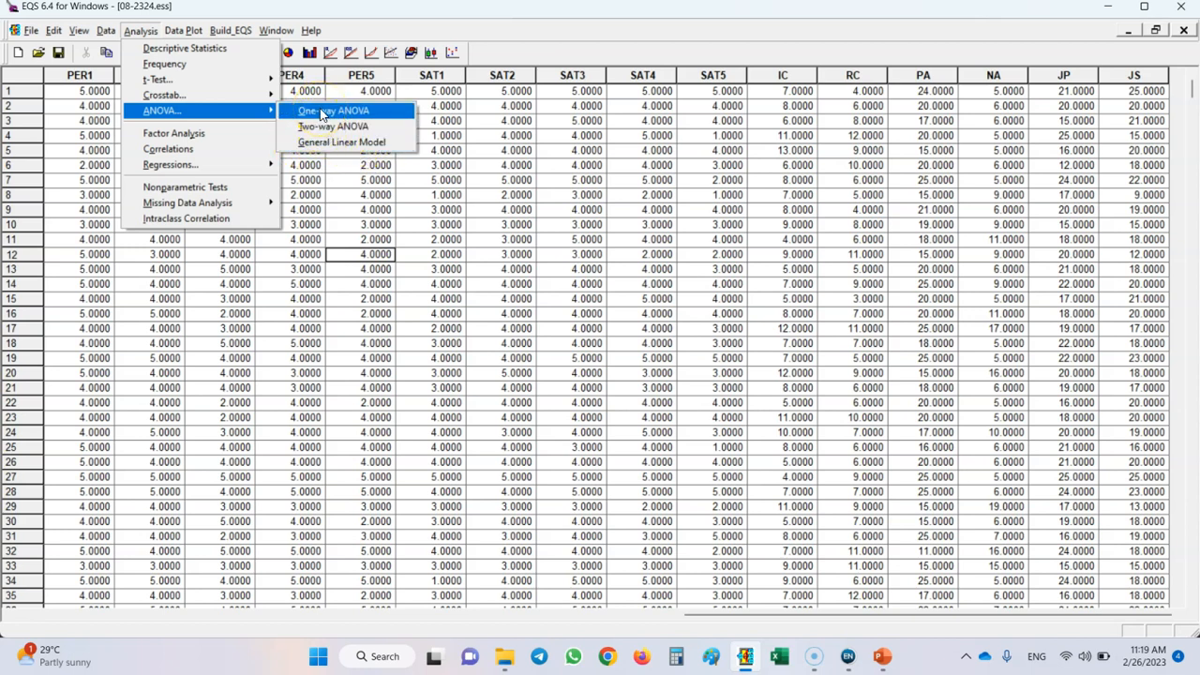
left_click(324, 128)
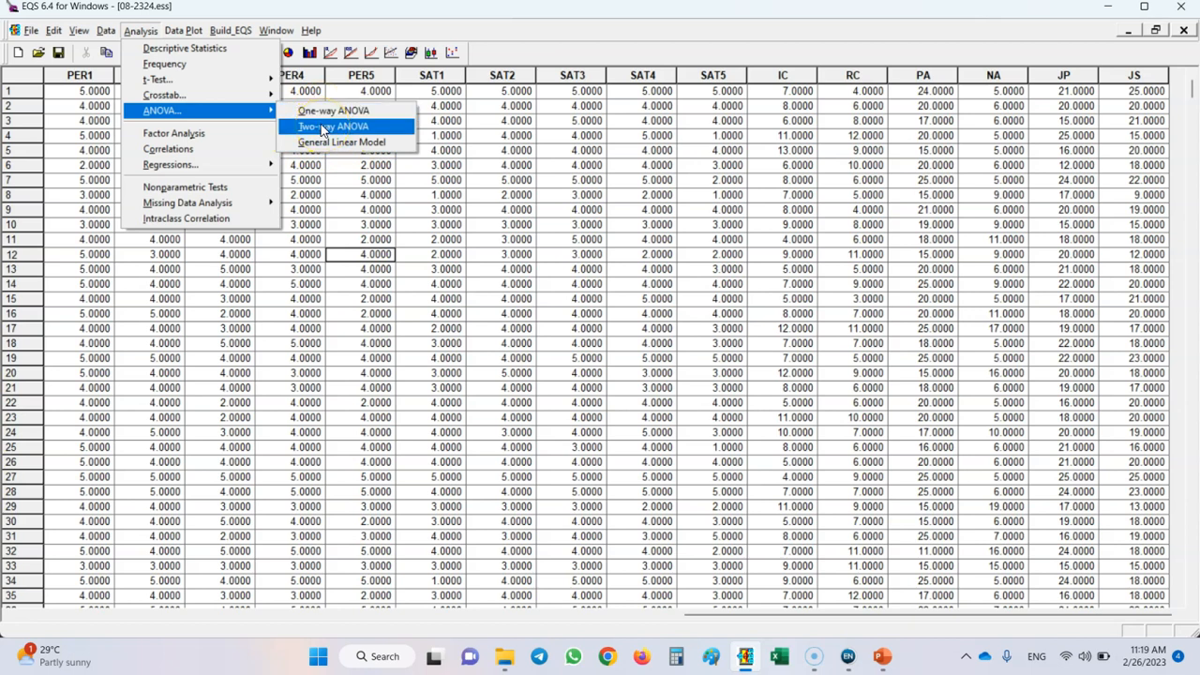
left_click(330, 112)
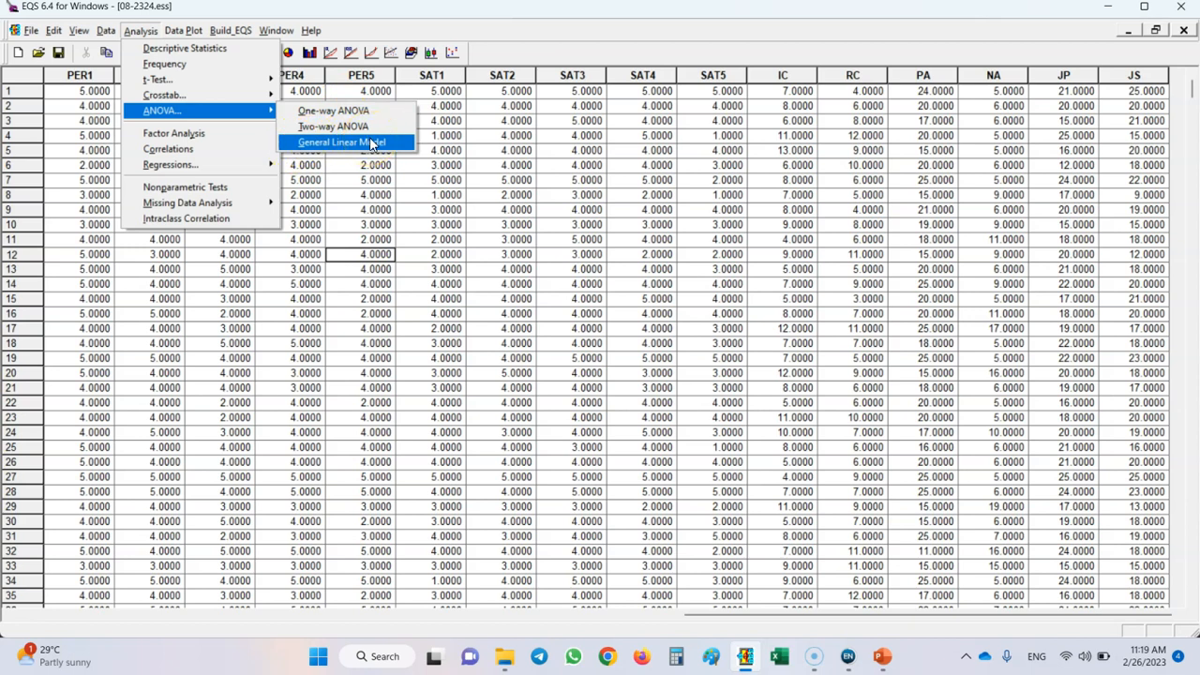
left_click(333, 113)
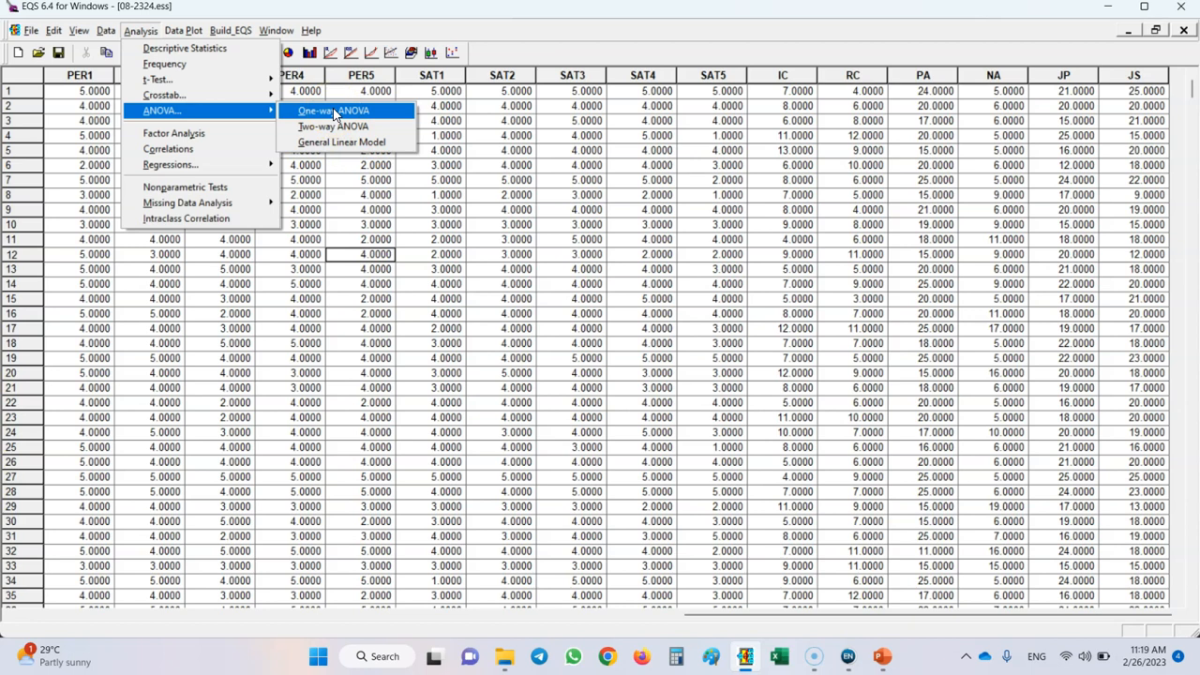
left_click(333, 114)
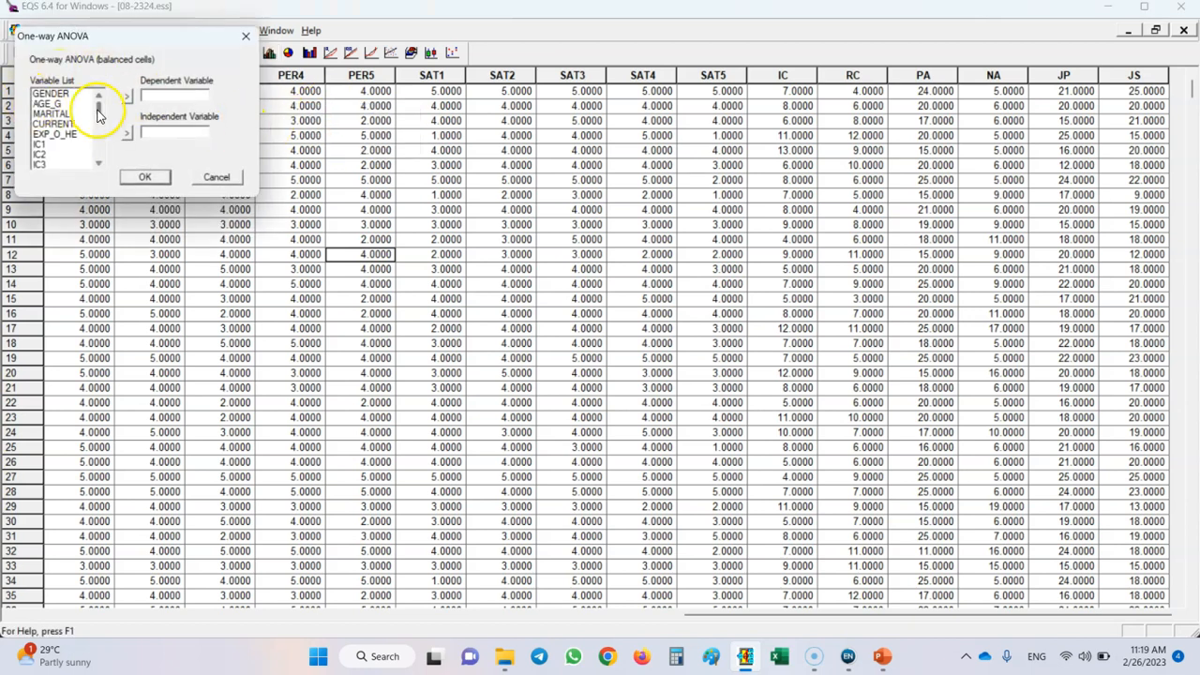
left_click_drag(98, 114, 98, 153)
left_click(43, 165)
left_click(125, 97)
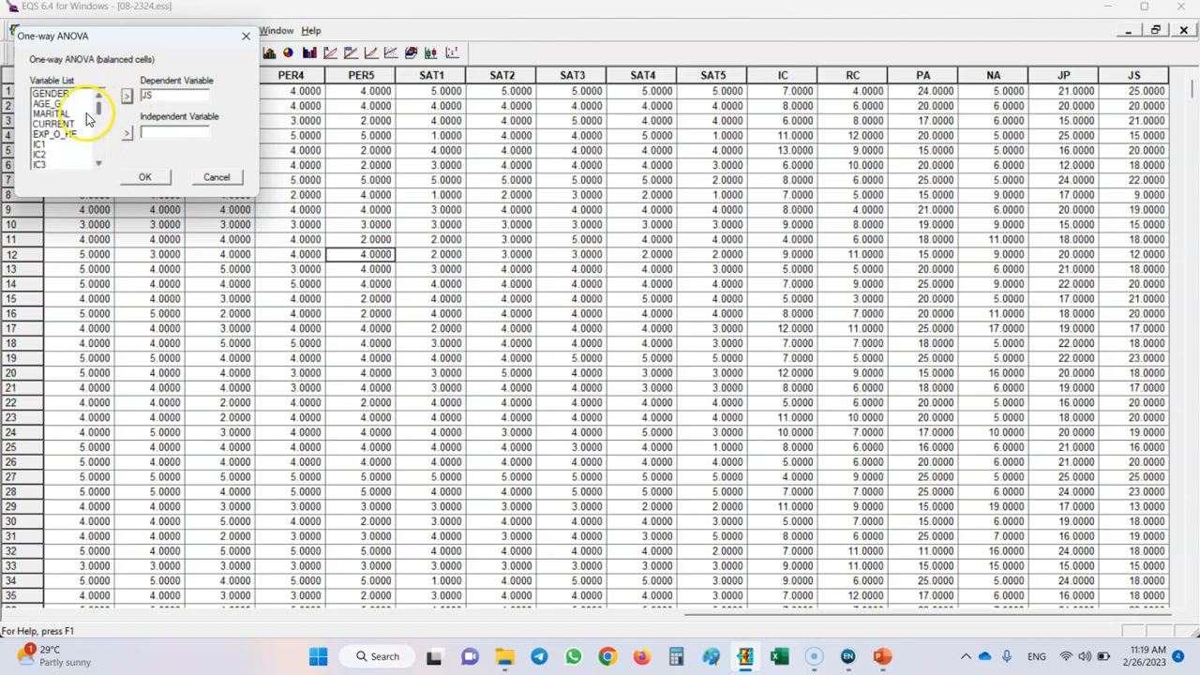
Assign AGE_G as the independent variable and try to run the one-way ANOVA.
left_click(51, 103)
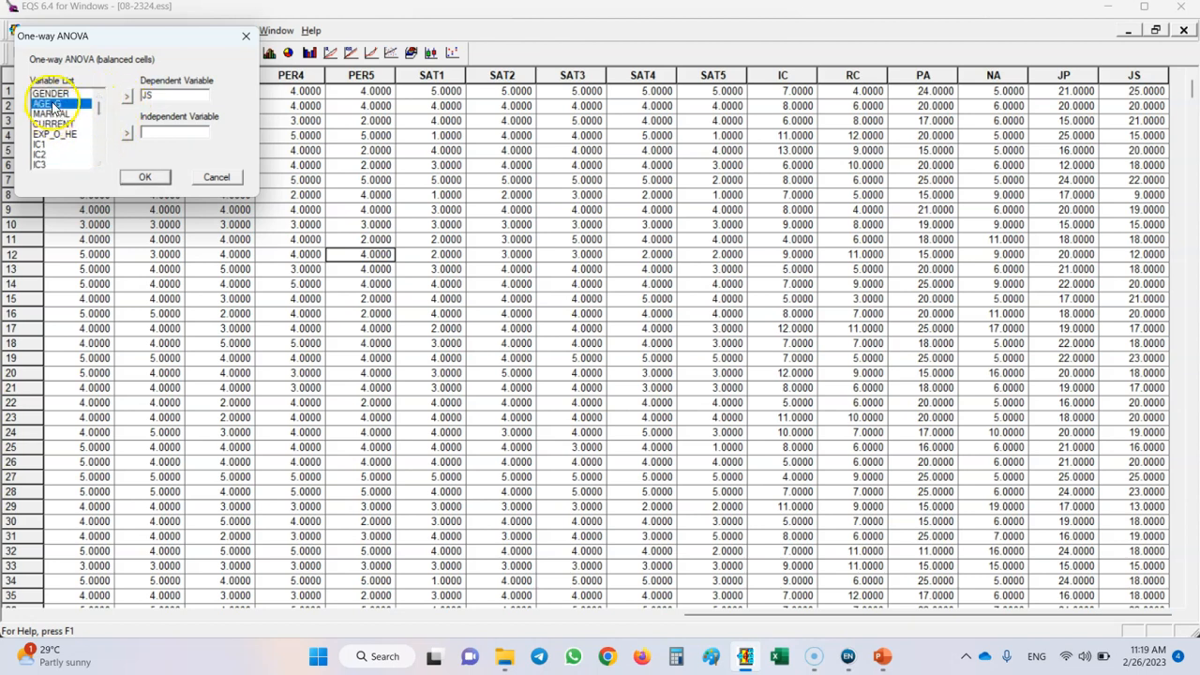
left_click(127, 135)
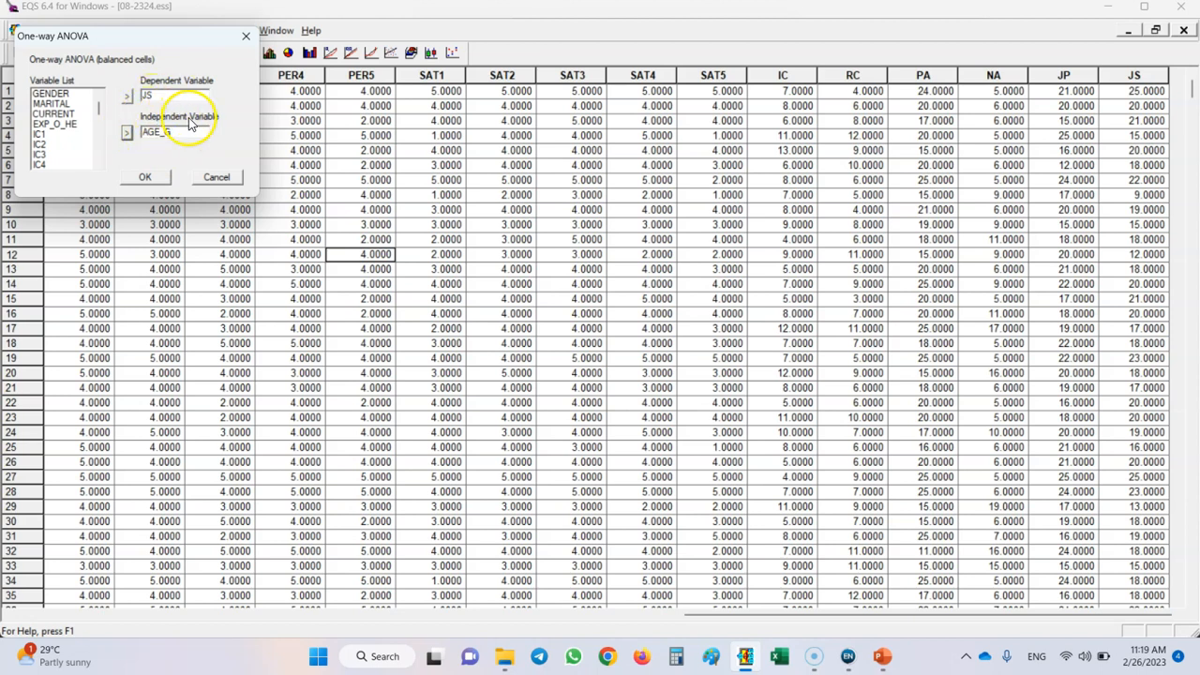
left_click(144, 176)
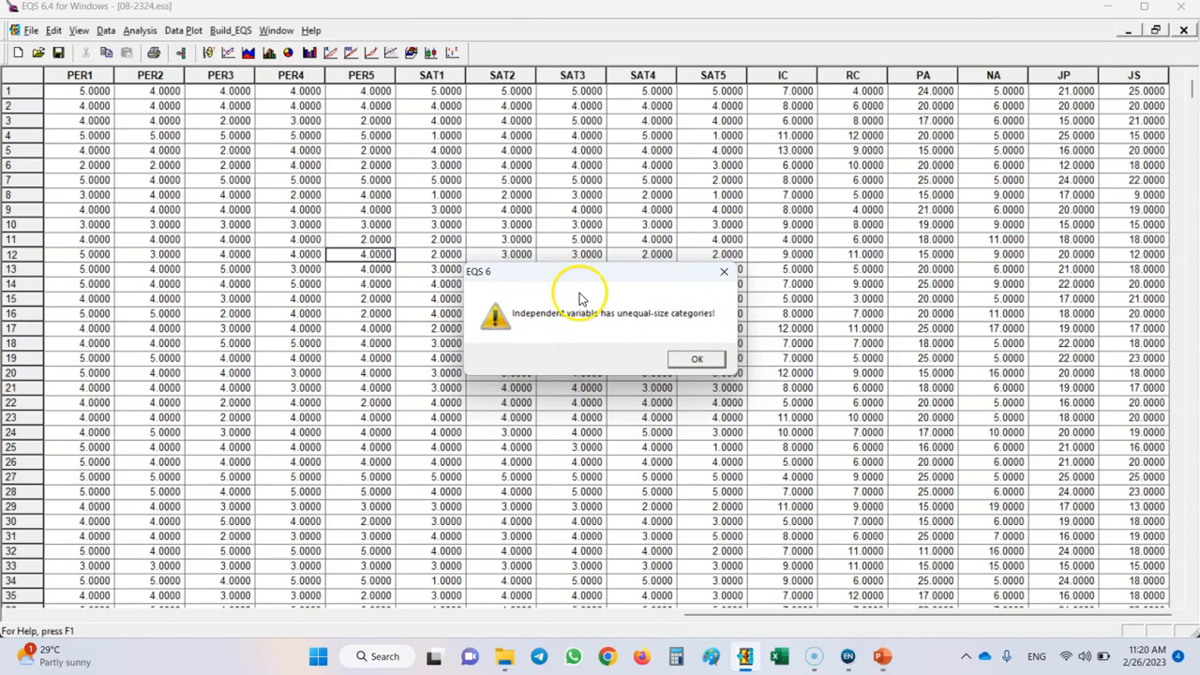
left_click(694, 360)
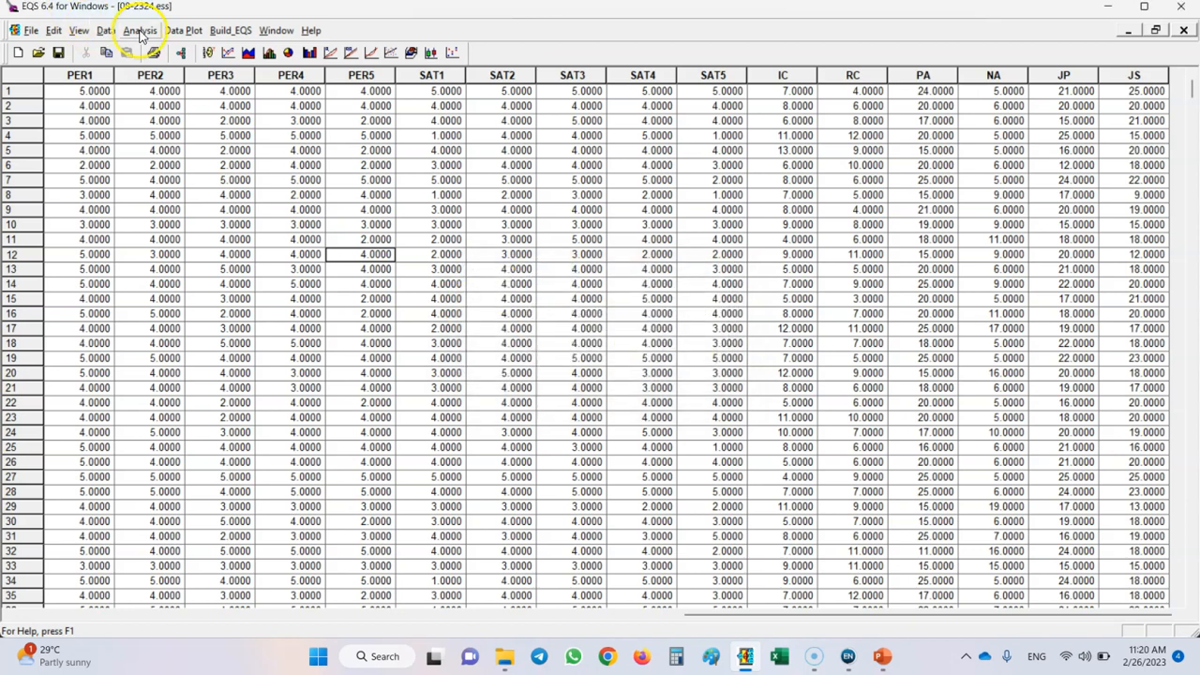
Set up a two-way ANOVA with PA as the dependent variable.
left_click(141, 31)
mouse_move(225, 111)
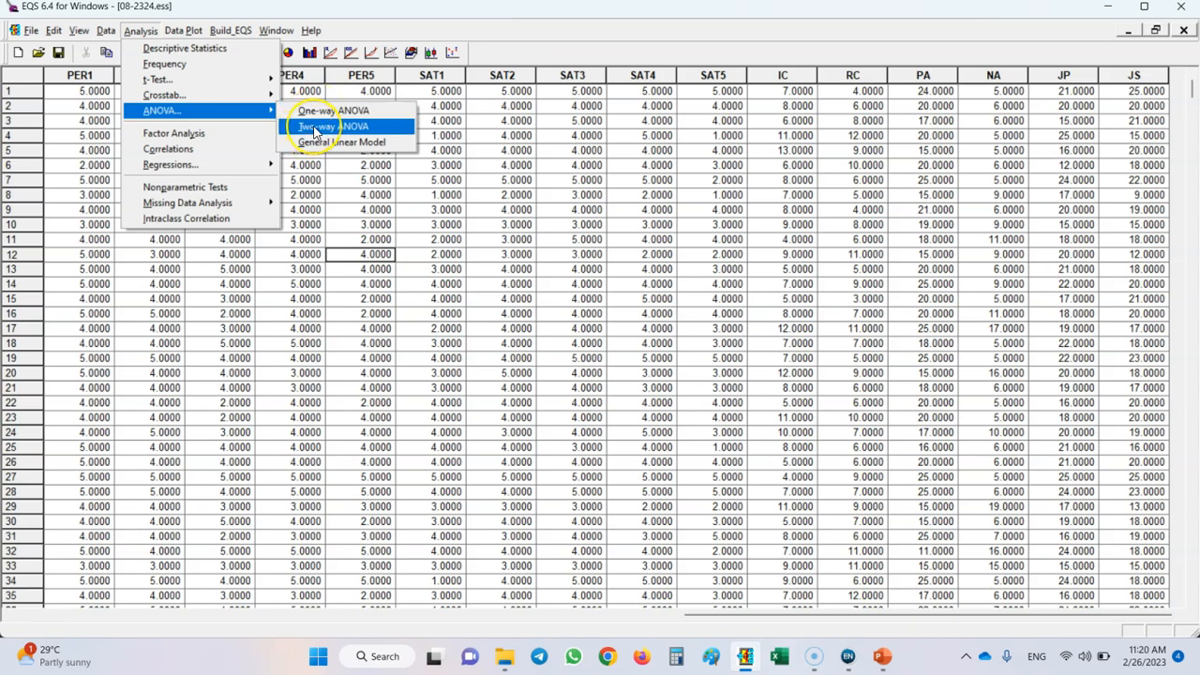
left_click(315, 131)
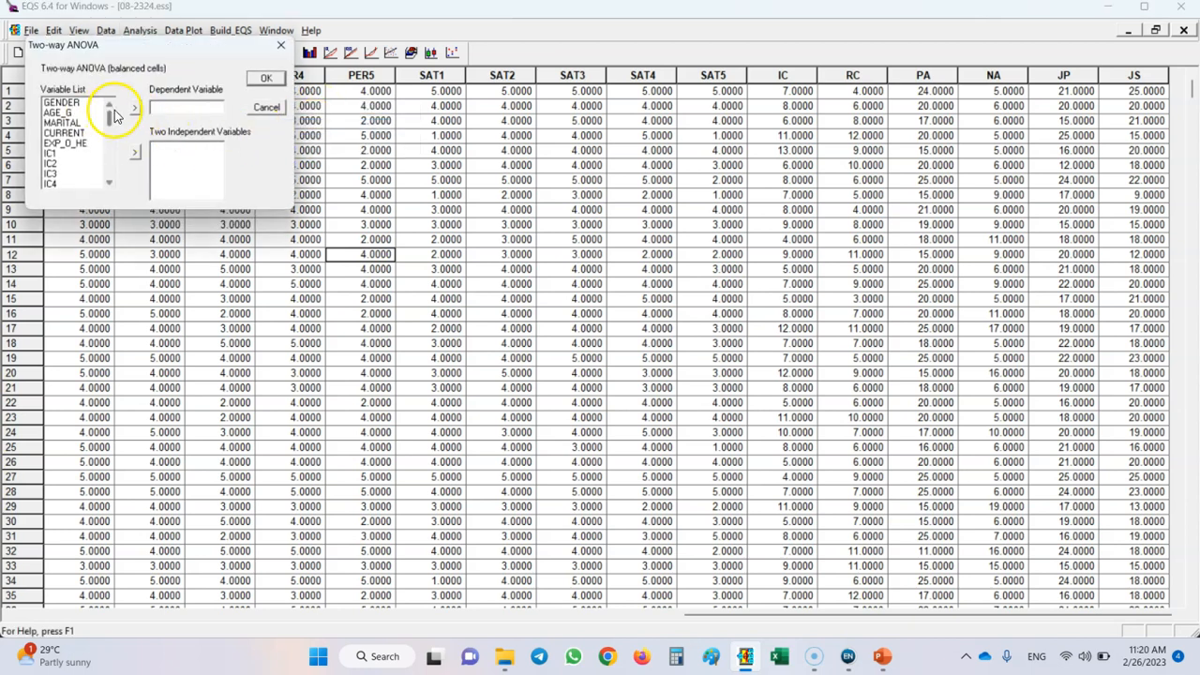
left_click_drag(110, 122, 113, 165)
left_click(48, 153)
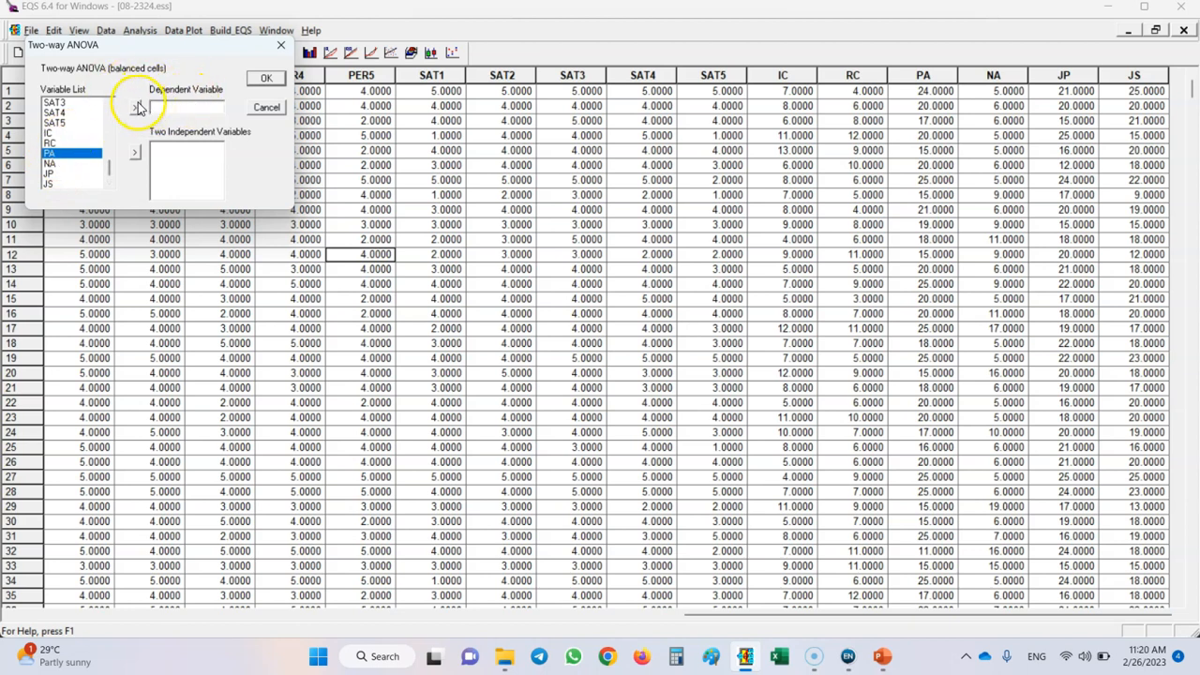
left_click(134, 108)
Assign AGE_G and CURRENT as the two independent variables and try to run the two-way ANOVA.
left_click(58, 113)
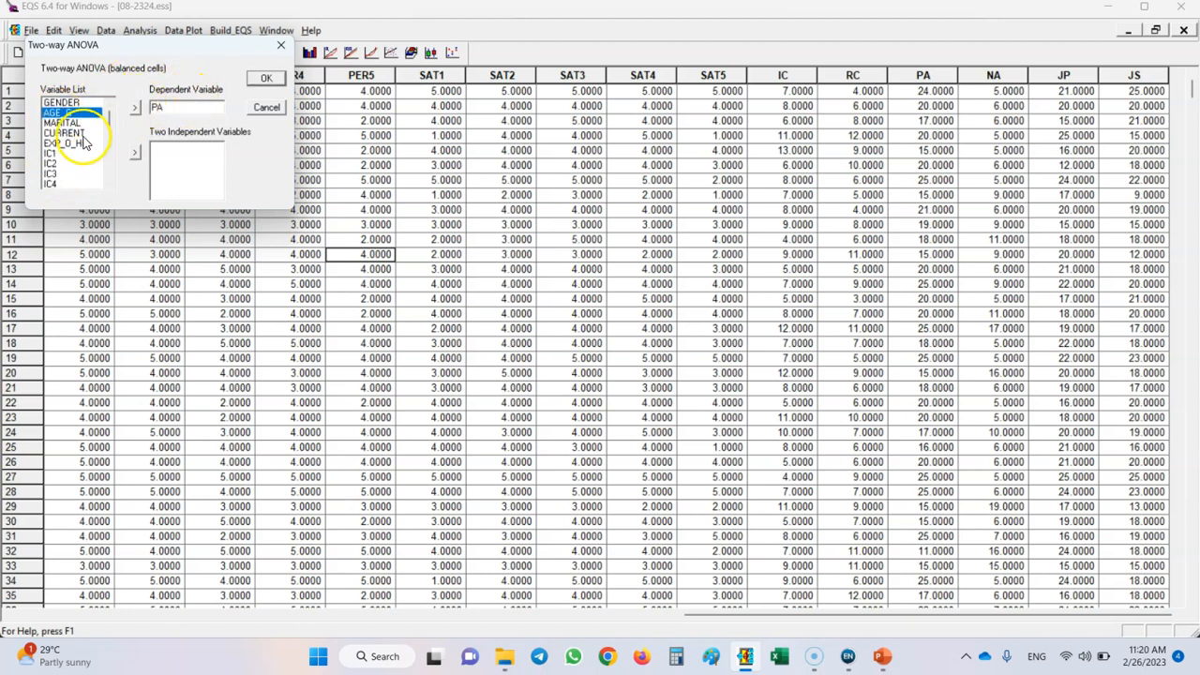
left_click(136, 153)
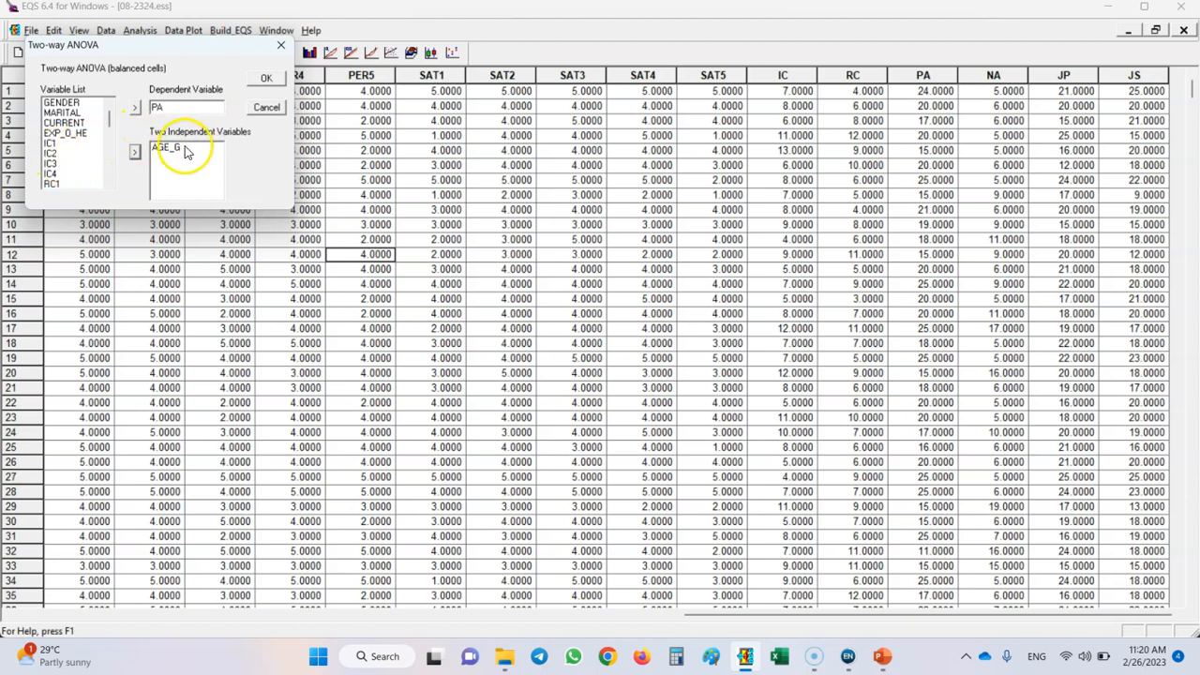
left_click(62, 123)
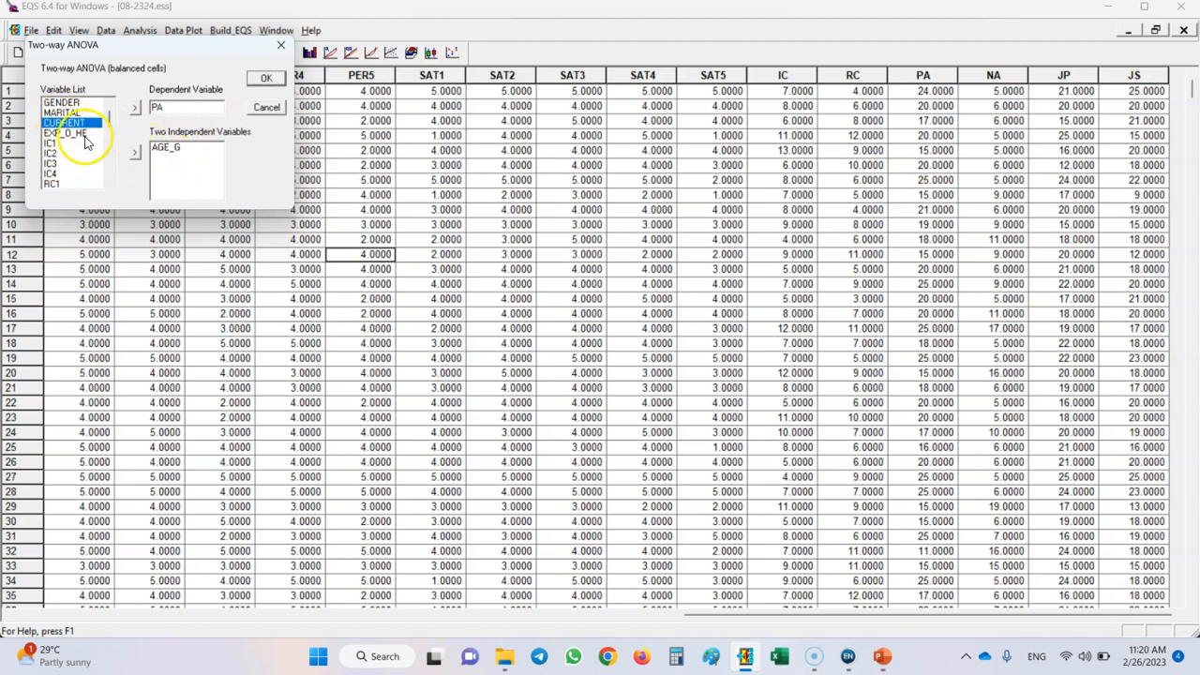
left_click(135, 151)
left_click(265, 81)
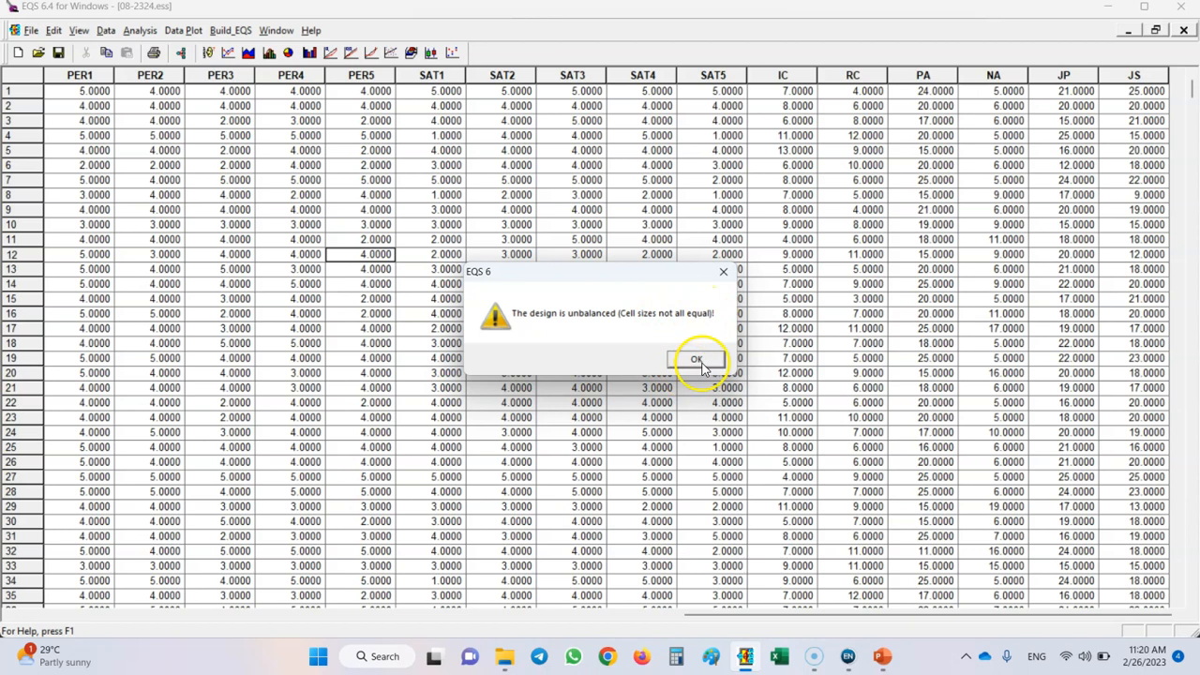
left_click(696, 360)
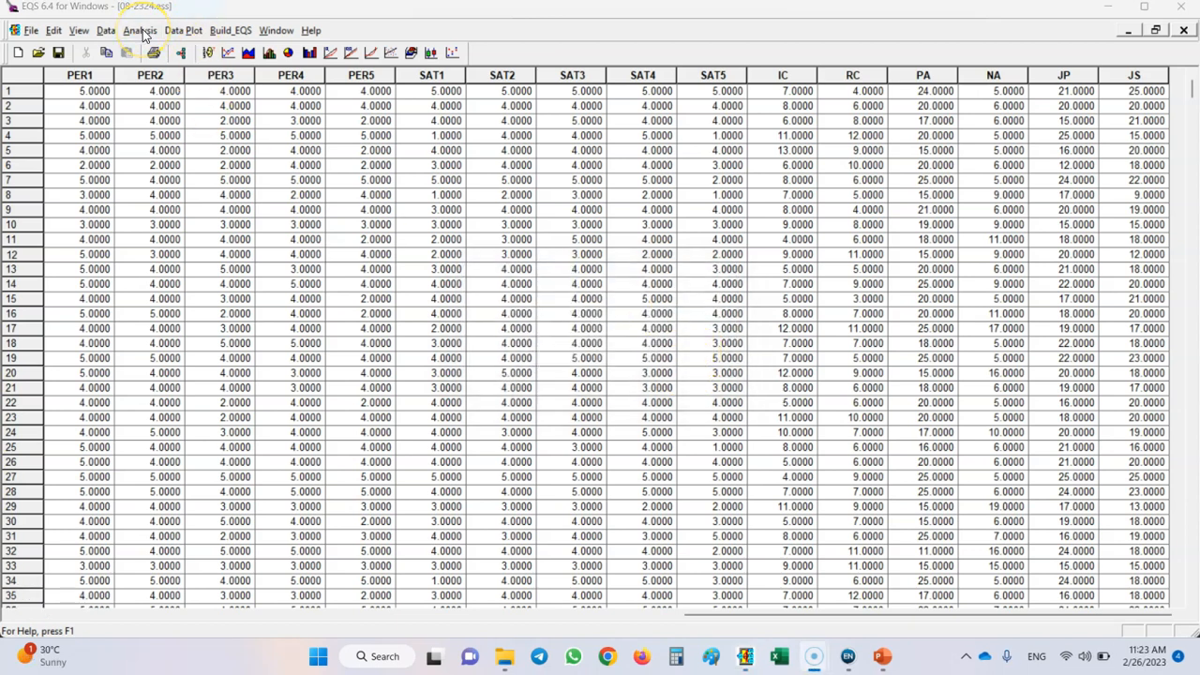
Set up a General Linear Model analysis with IC as the dependent variable.
left_click(142, 32)
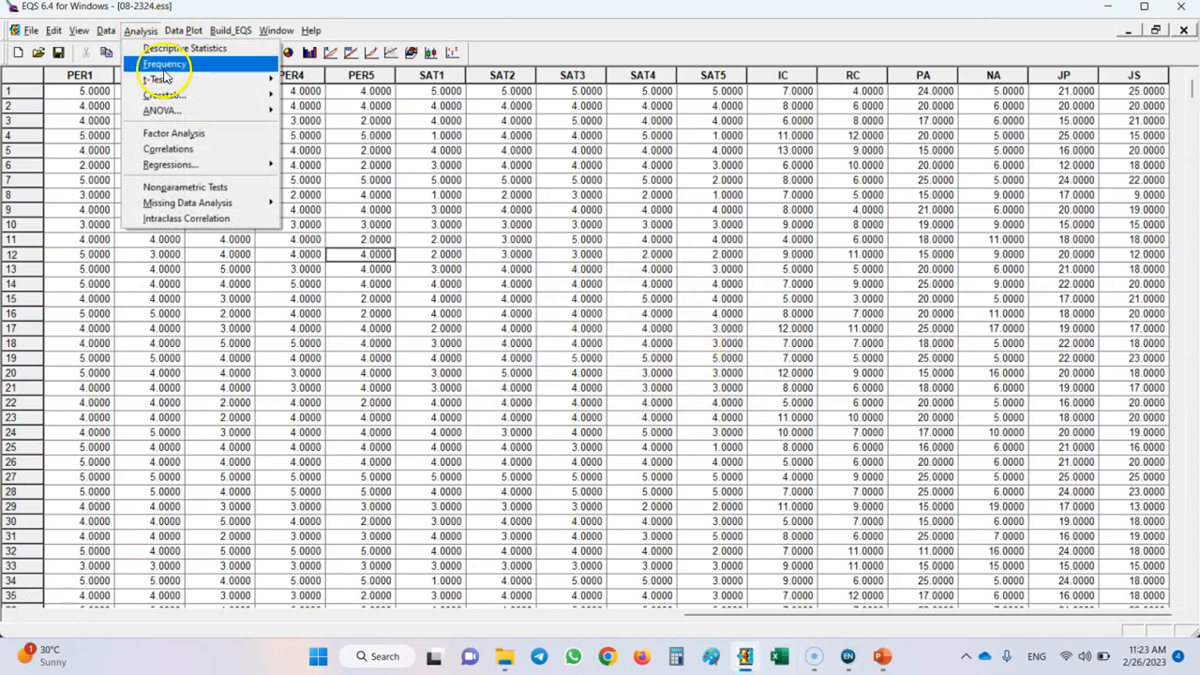
mouse_move(203, 118)
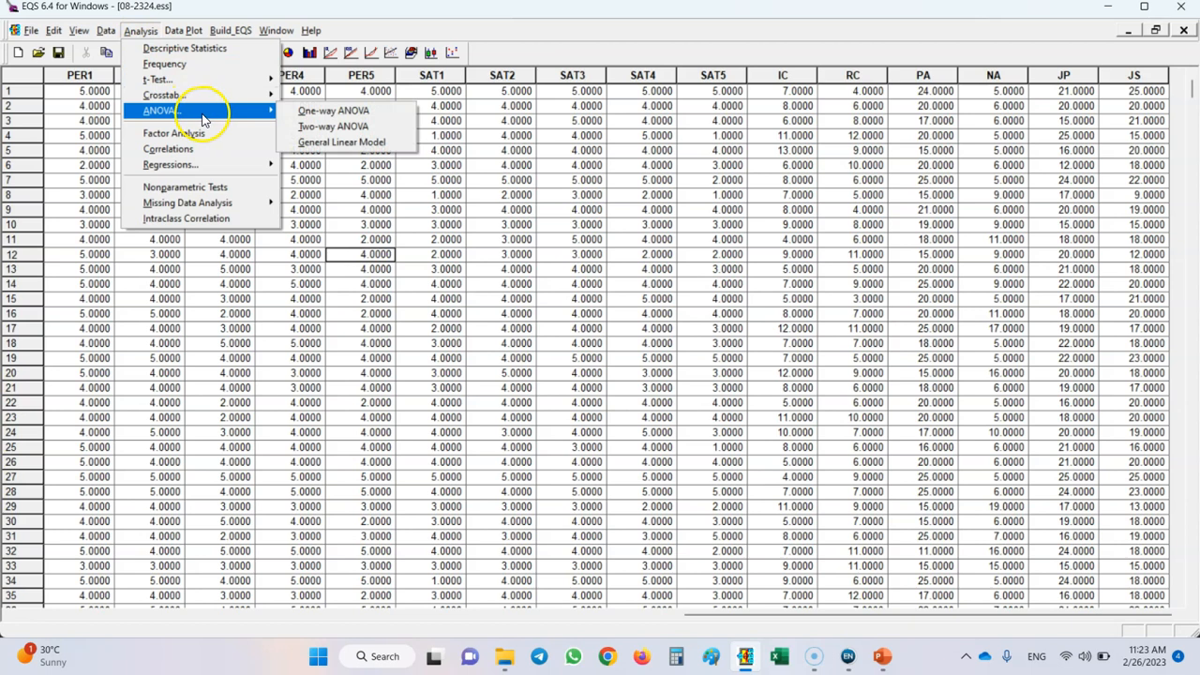
left_click(367, 141)
left_click_drag(187, 36, 556, 128)
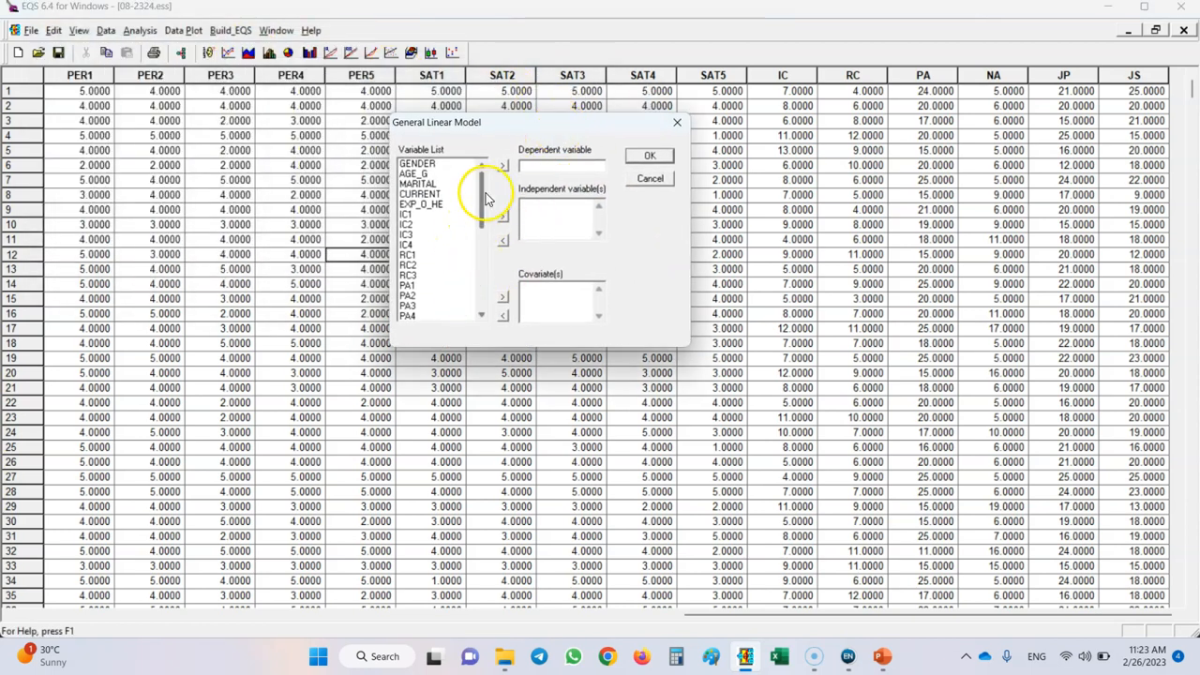
scroll(474, 197, "down", 5)
left_click_drag(483, 222, 482, 308)
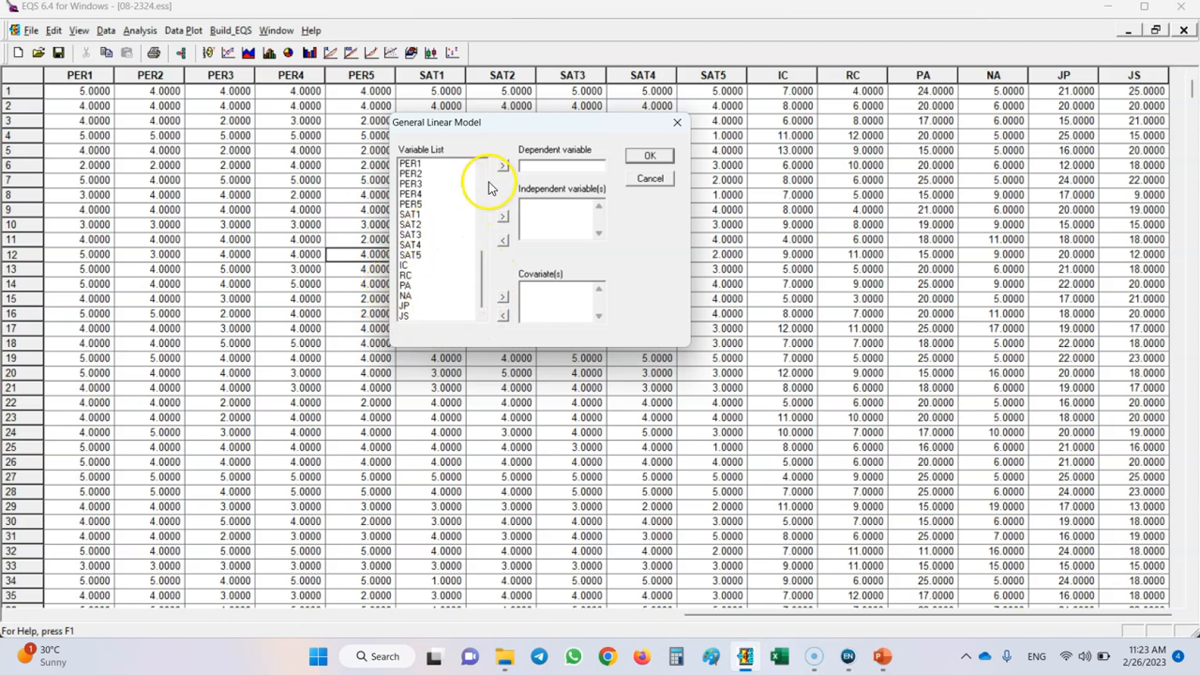
left_click(409, 266)
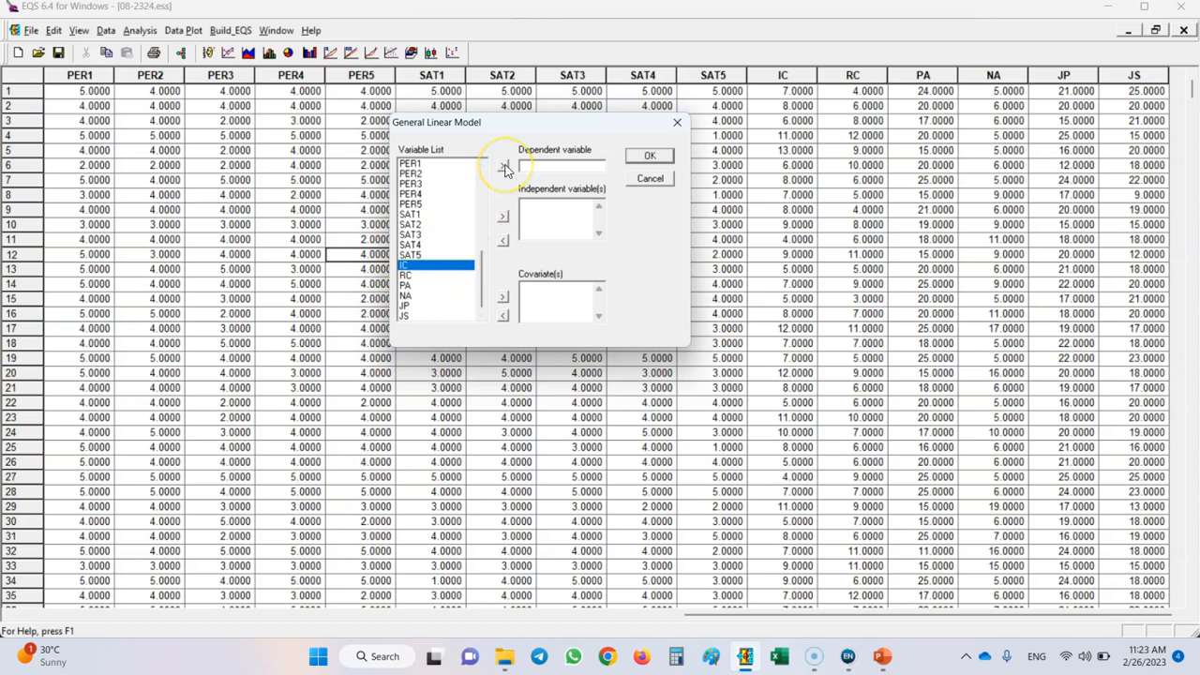
left_click(503, 167)
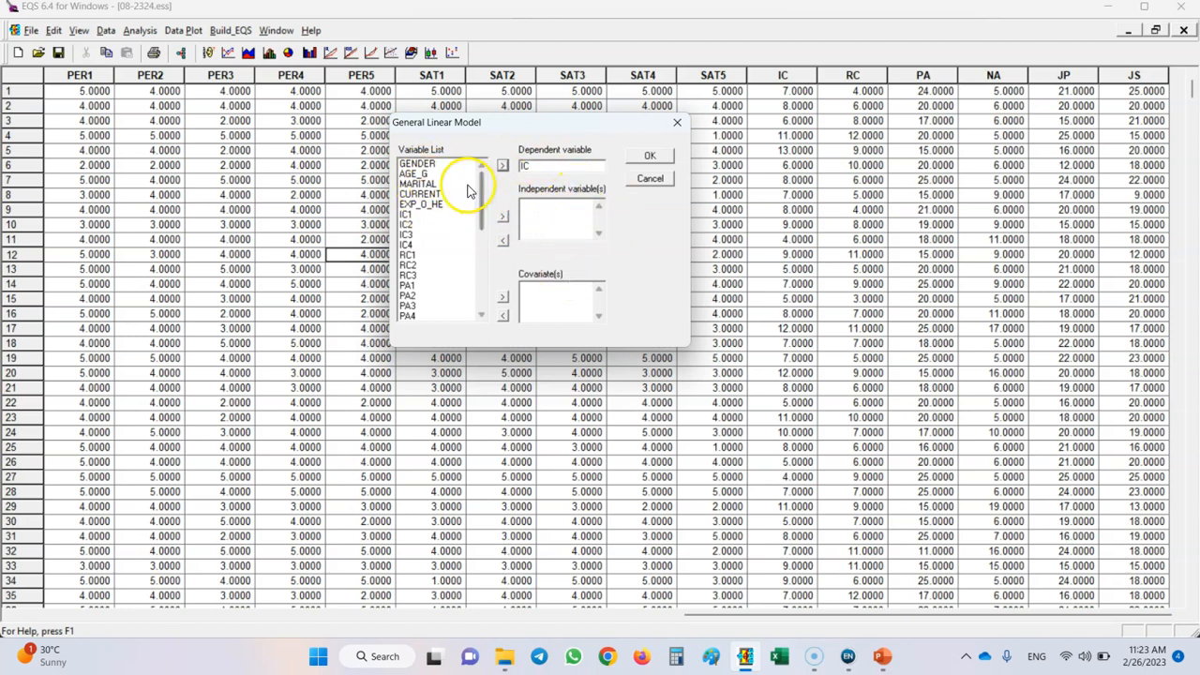
Assign AGE_G as the independent variable, run the General Linear Model and dismiss the completion message.
left_click(415, 175)
left_click(502, 216)
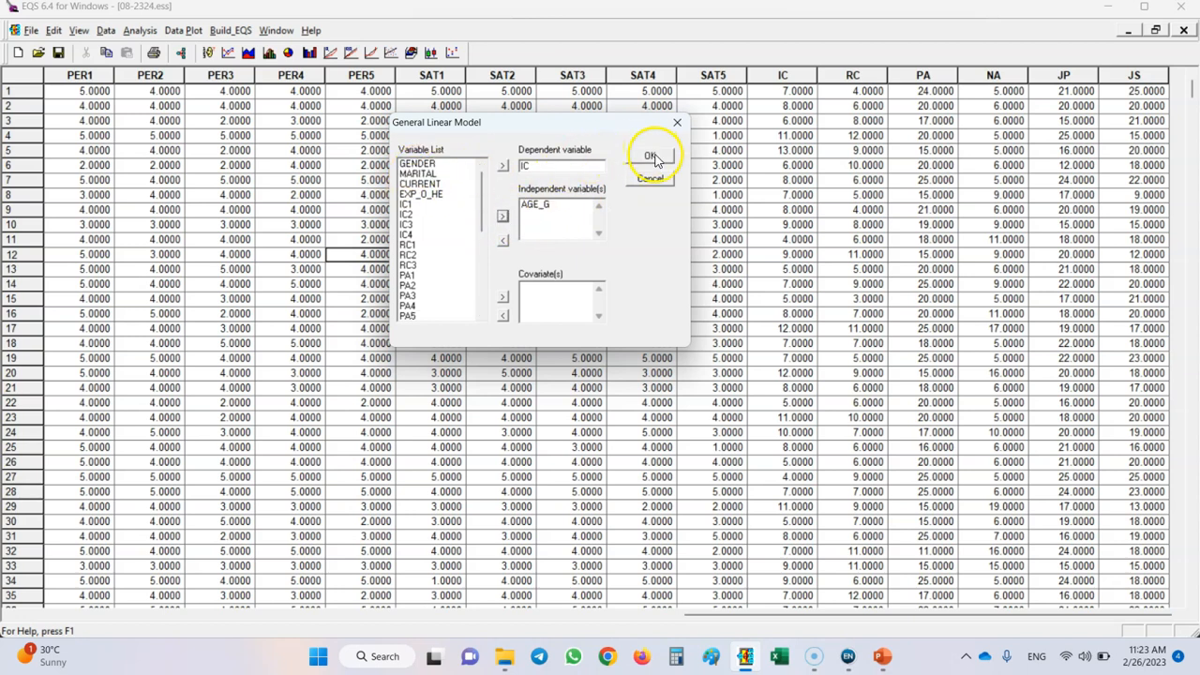
left_click(652, 160)
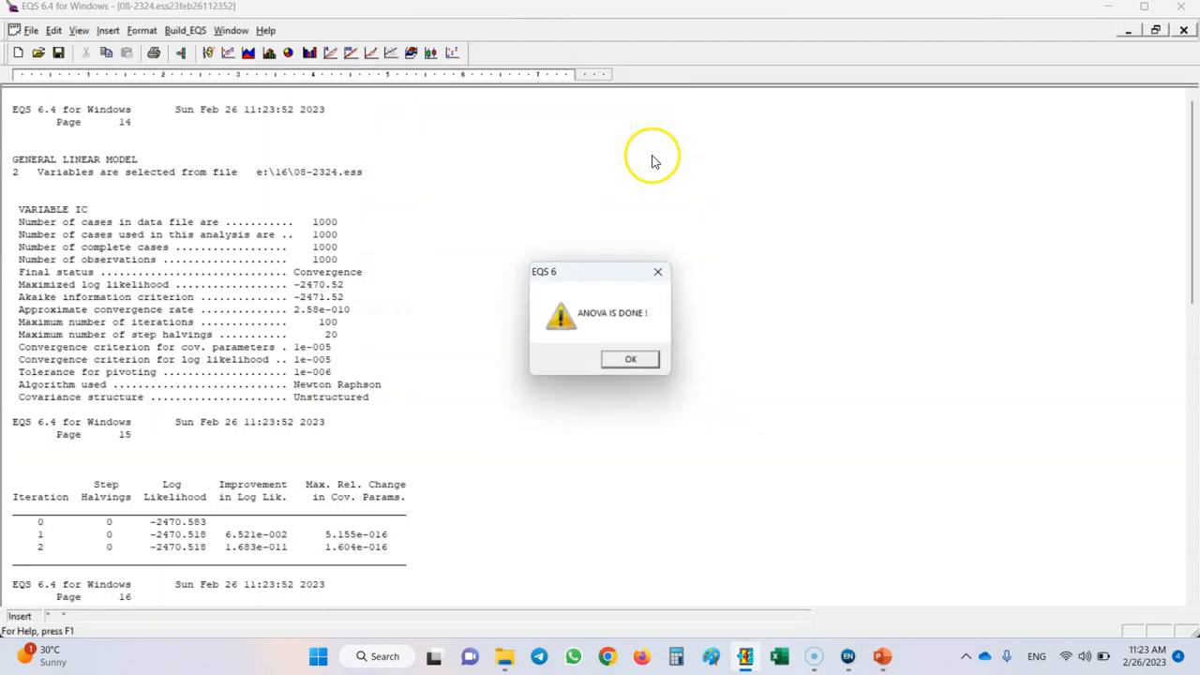
left_click(627, 360)
Examine the analysis of variance, Wald tests, regression parameter and residual covariance estimates in the General Linear Model report, and close it.
scroll(437, 273, "down", 8)
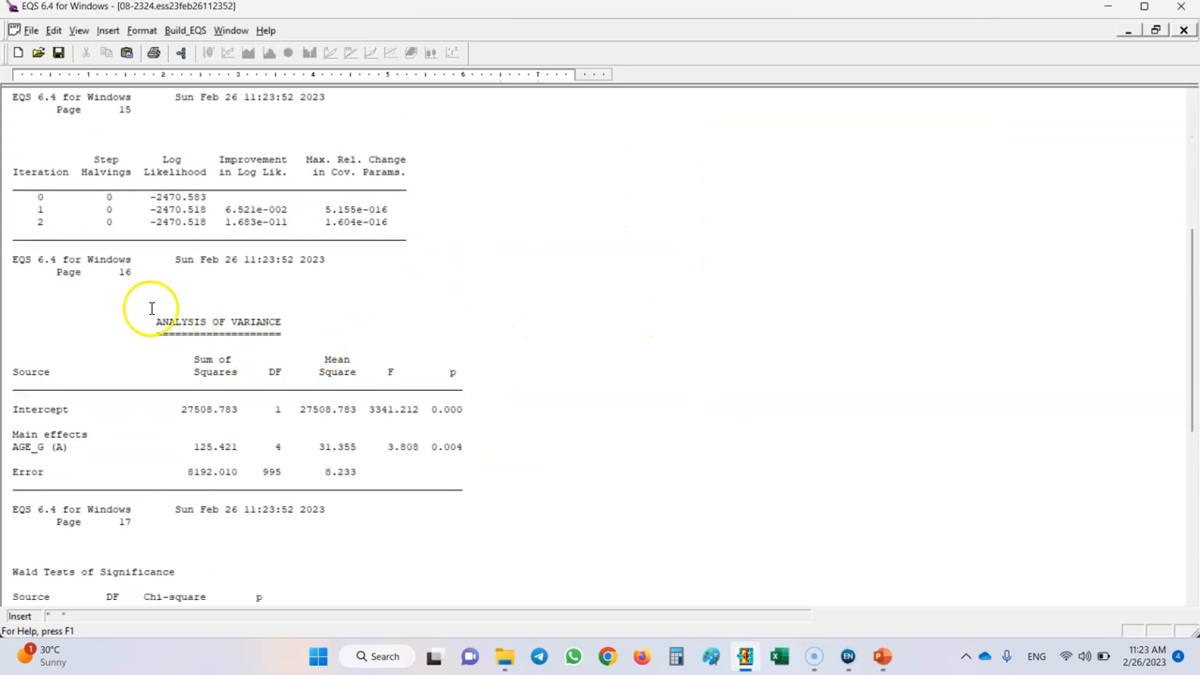
scroll(509, 347, "down", 5)
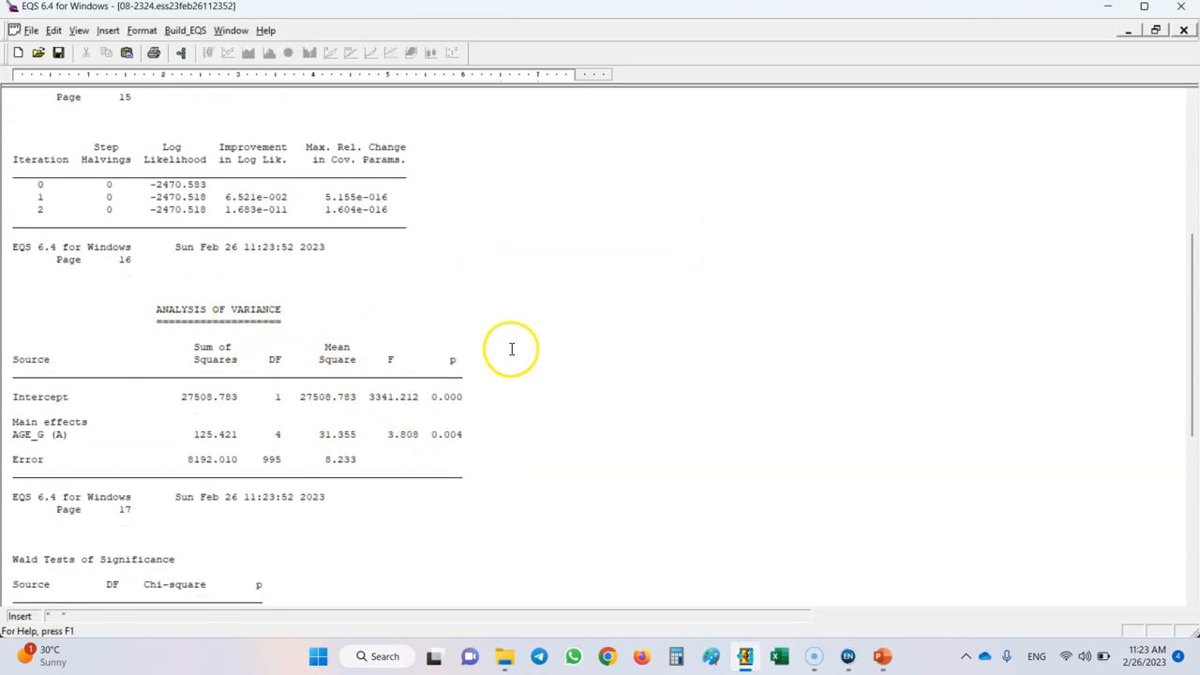
scroll(509, 342, "down", 1)
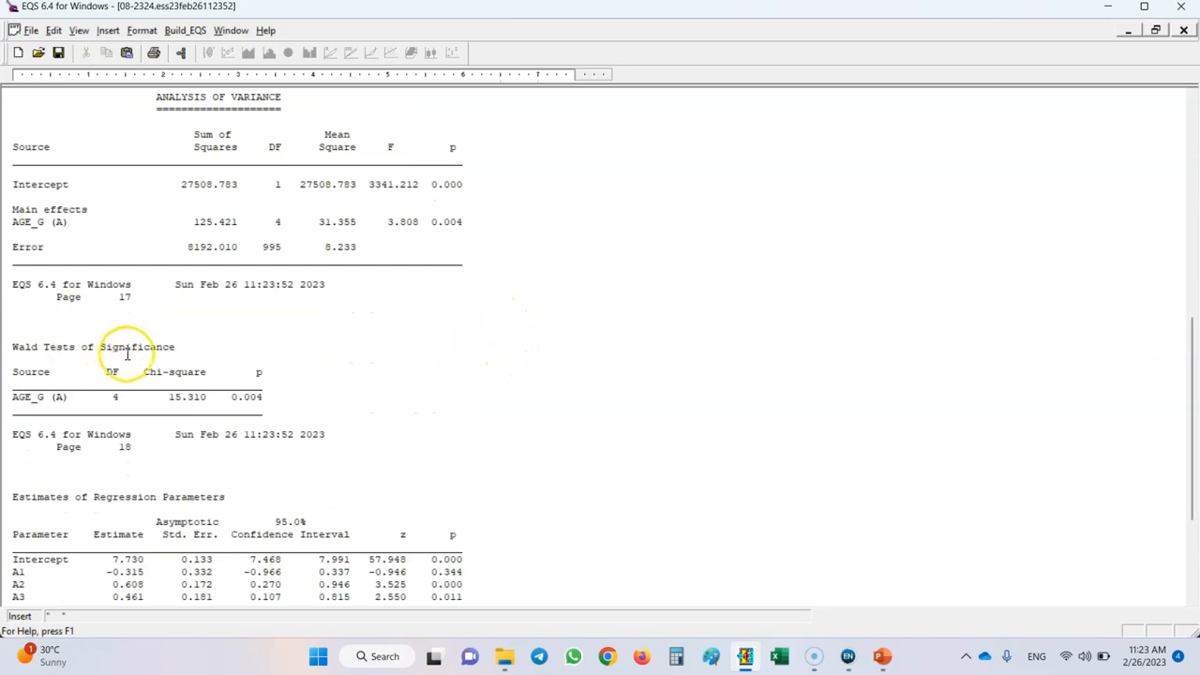
scroll(189, 351, "down", 4)
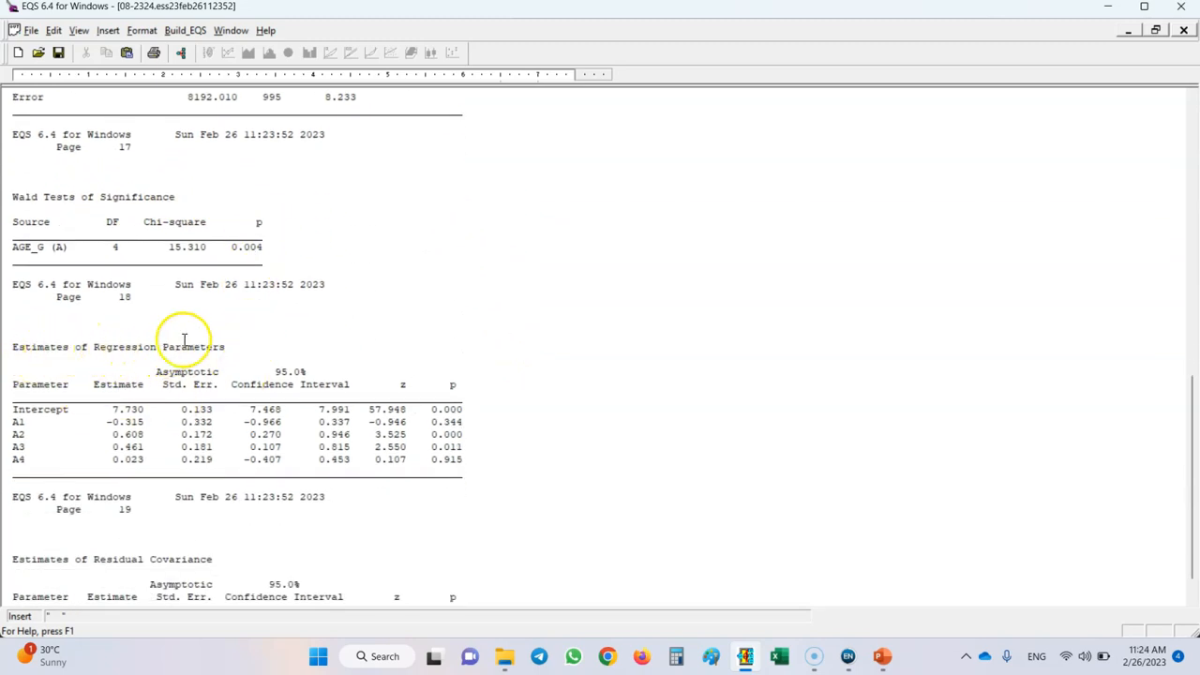
scroll(367, 311, "down", 1)
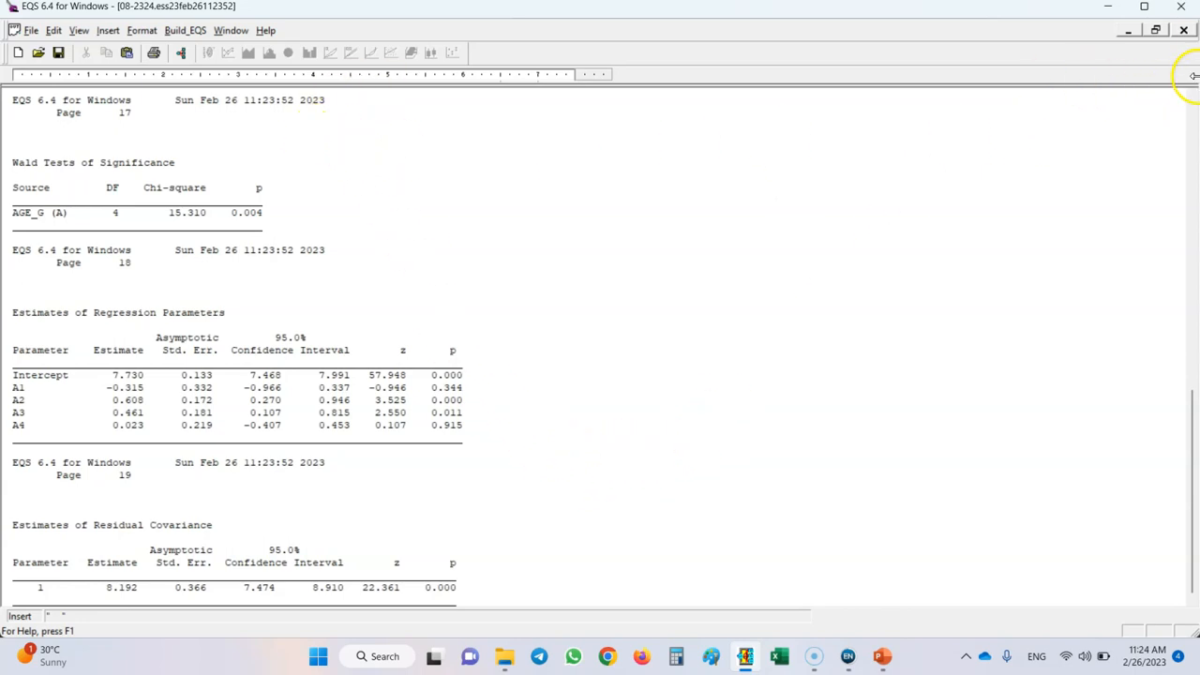
left_click(1184, 31)
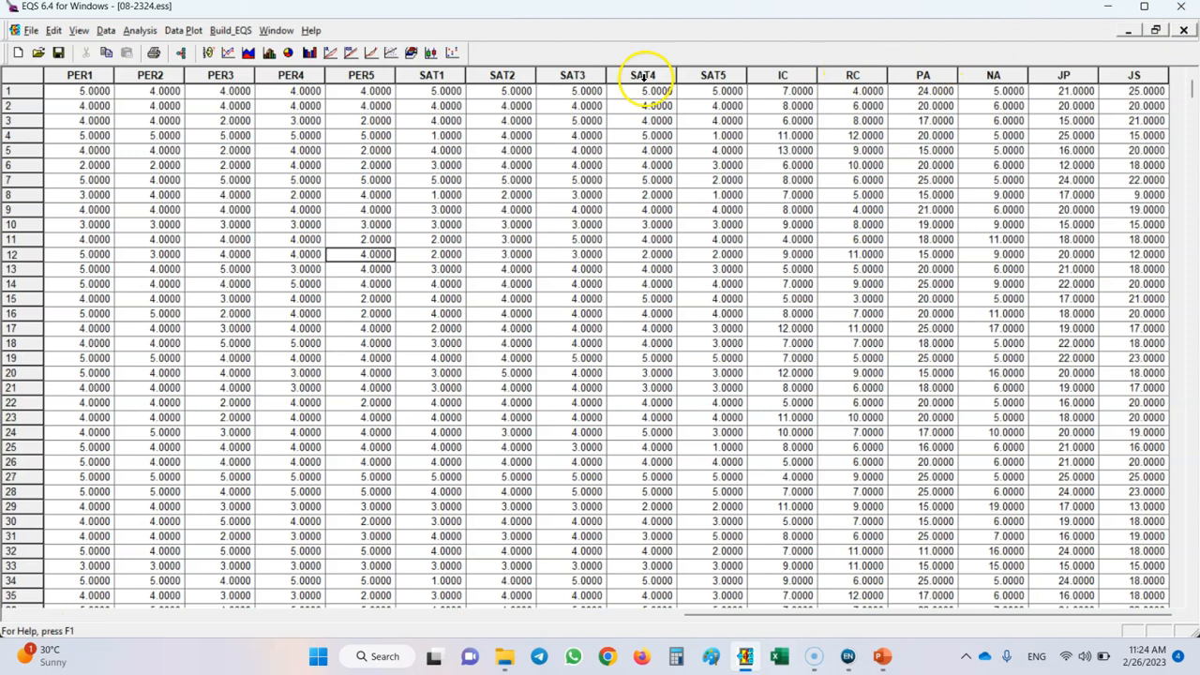
Set up a General Linear Model analysis with PA as the dependent variable.
left_click(141, 31)
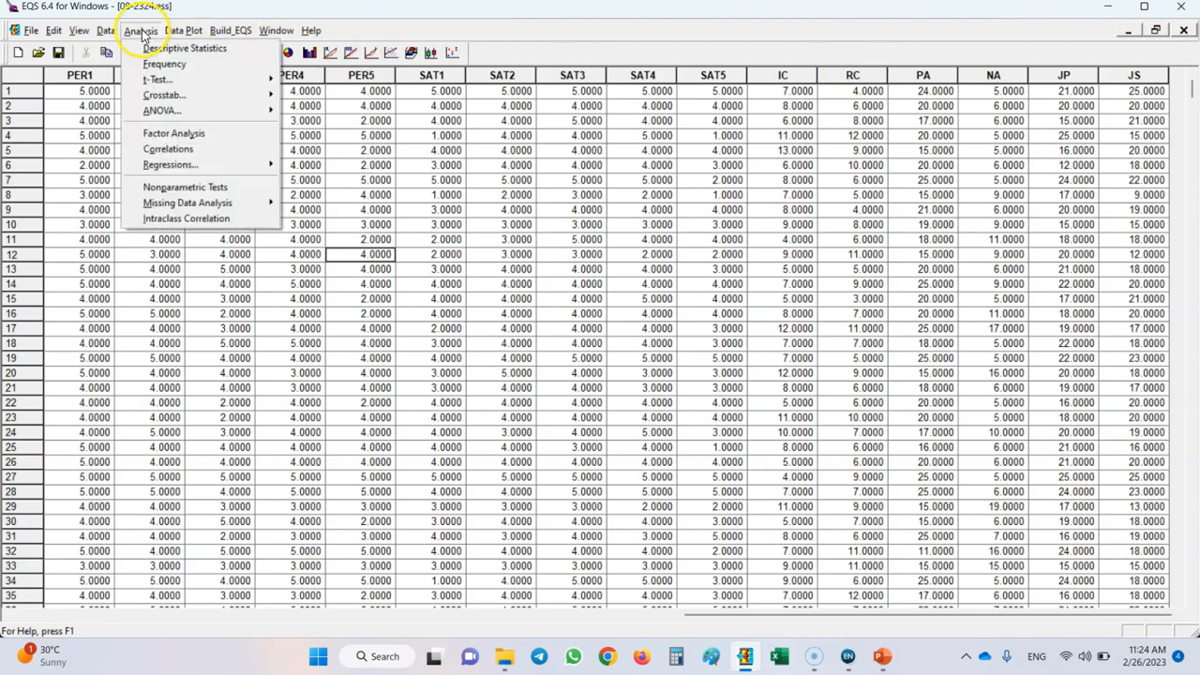
mouse_move(195, 111)
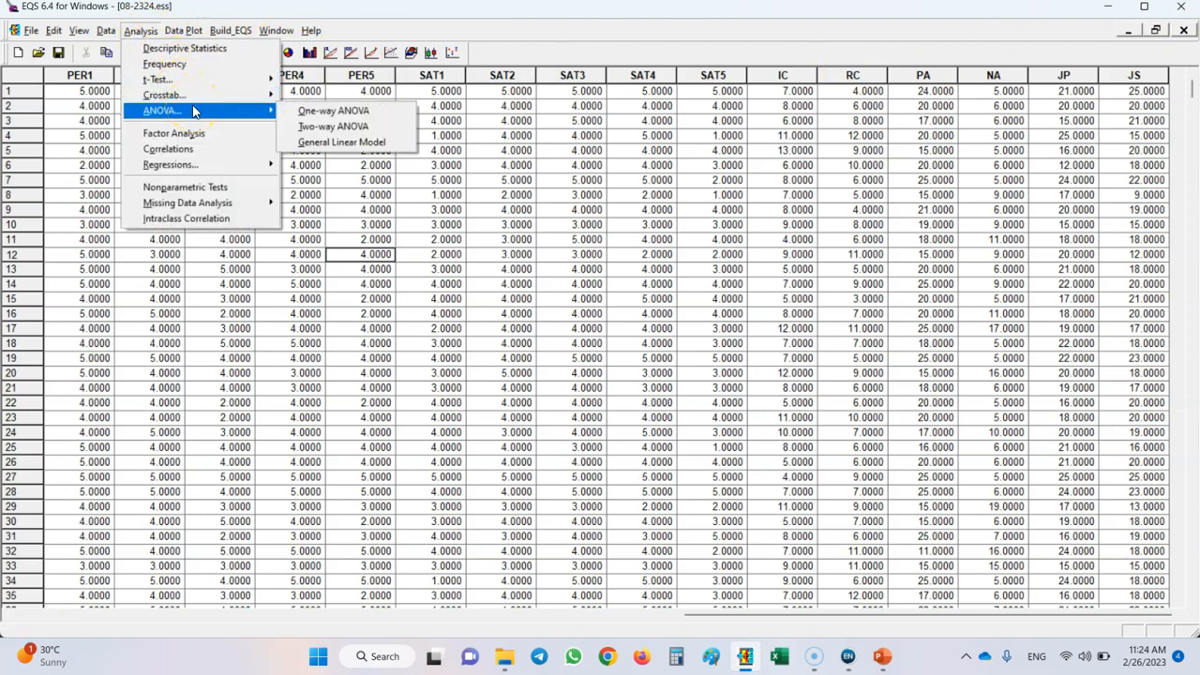
left_click(330, 142)
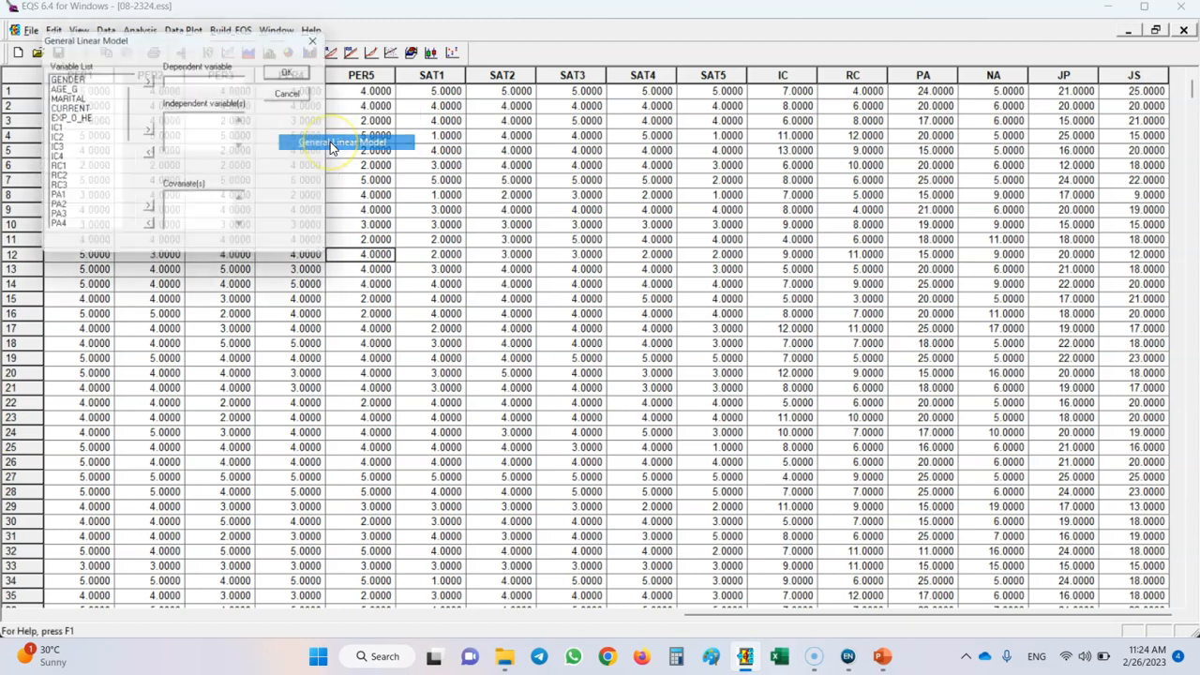
left_click_drag(131, 118, 124, 201)
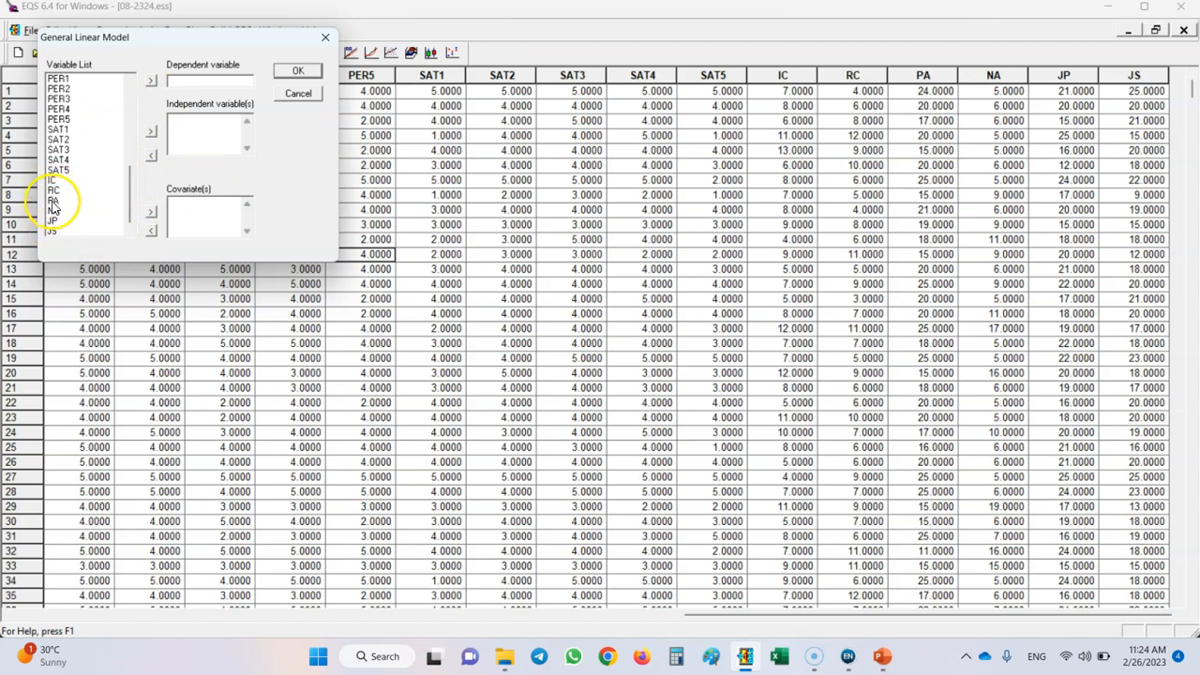
left_click(150, 81)
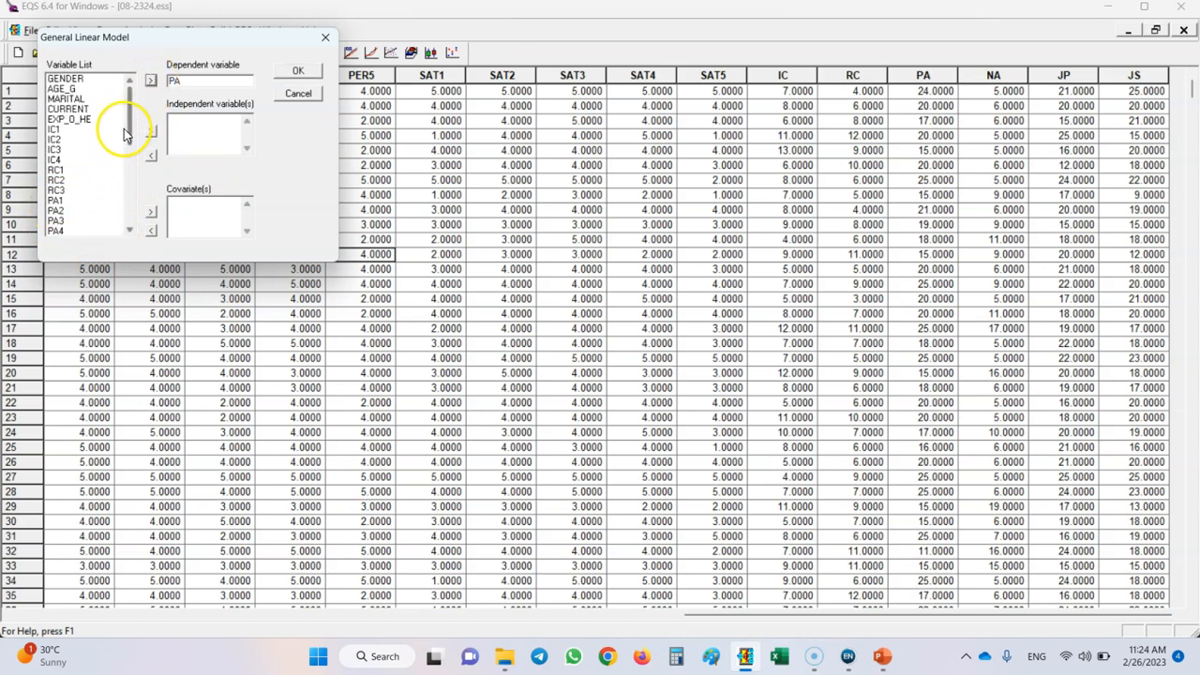
Assign GENDER and CURRENT as the independent variables, run the General Linear Model and dismiss the completion message.
left_click(68, 79)
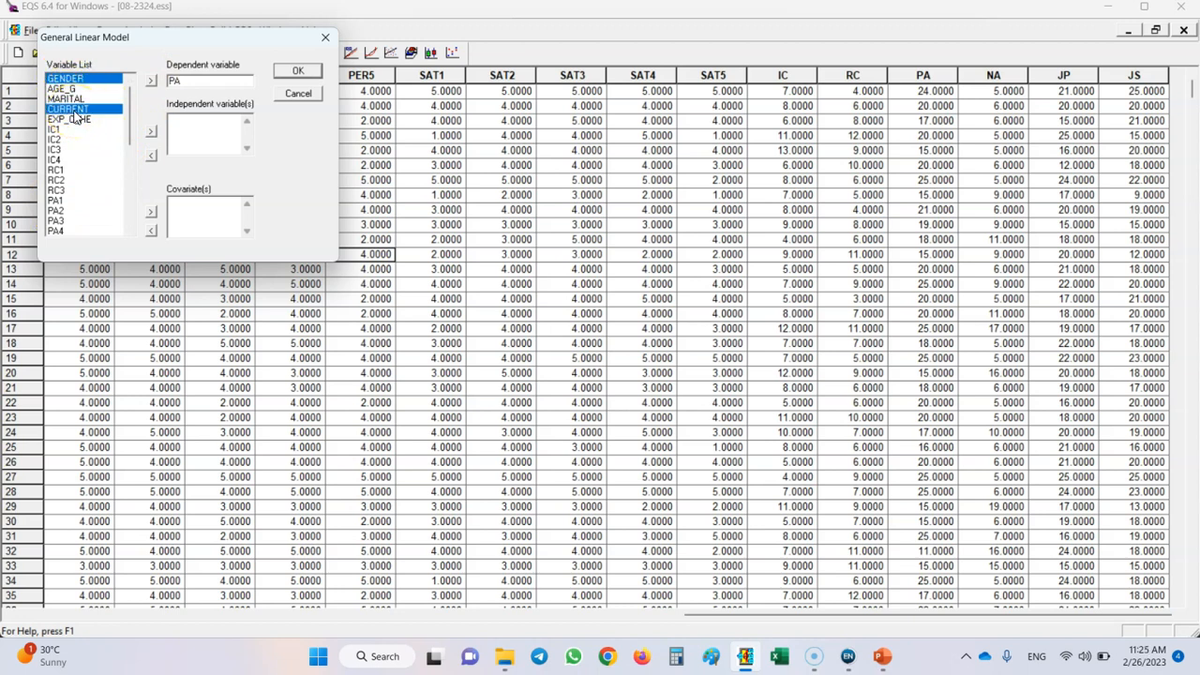
left_click(151, 133)
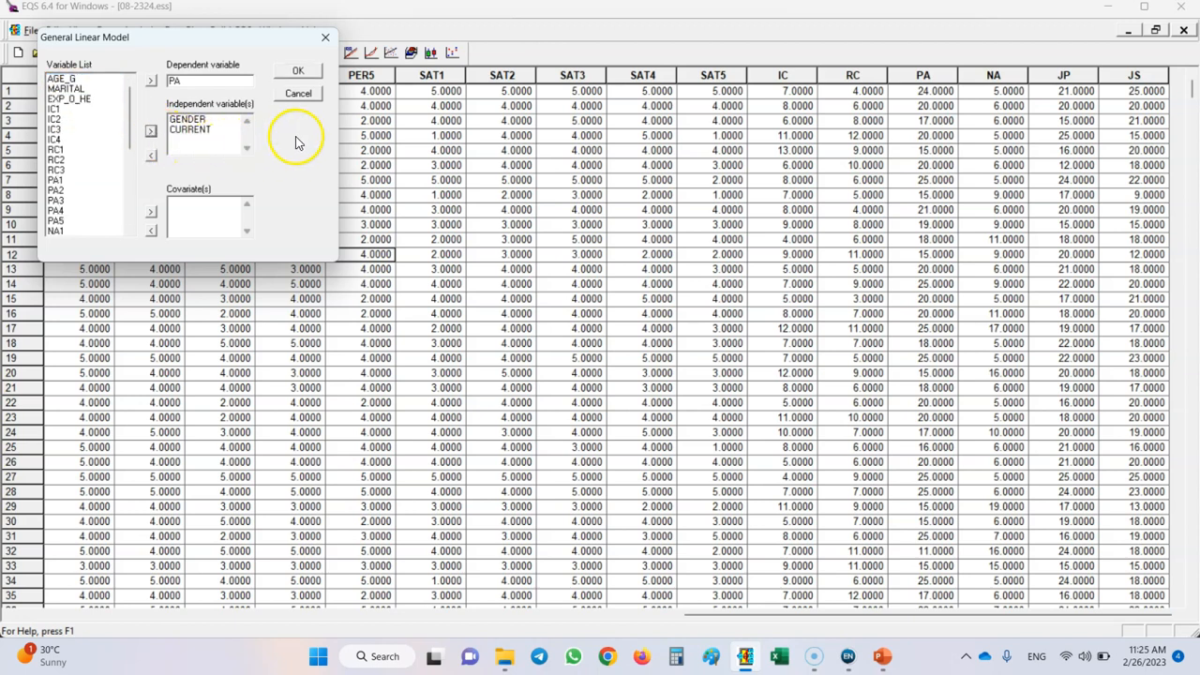
left_click(298, 74)
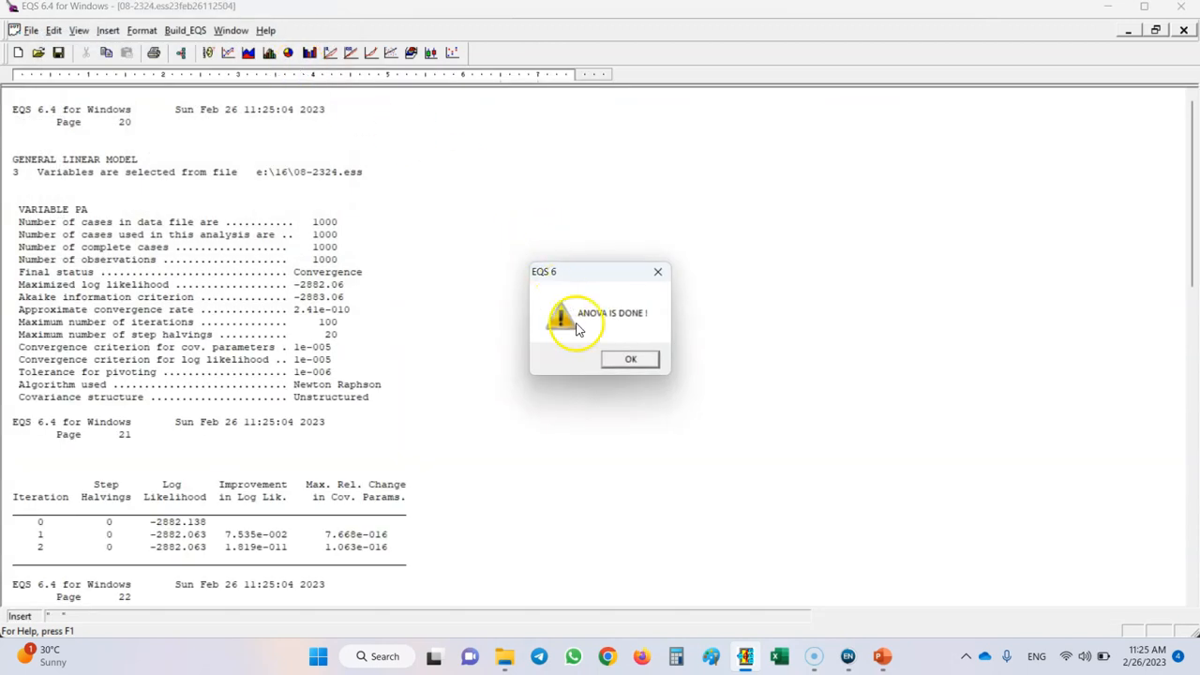
left_click(619, 358)
Examine the main effects, interaction, Wald tests and parameter estimates in the PA model report, and close it.
scroll(458, 389, "down", 11)
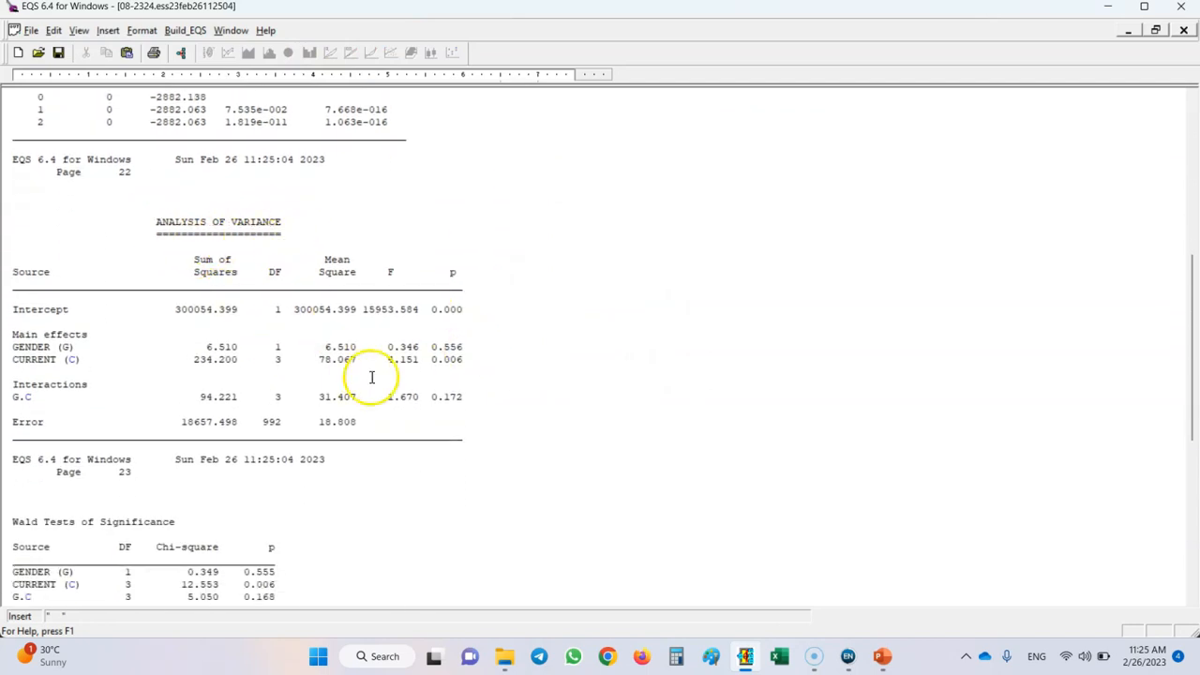
scroll(287, 421, "down", 5)
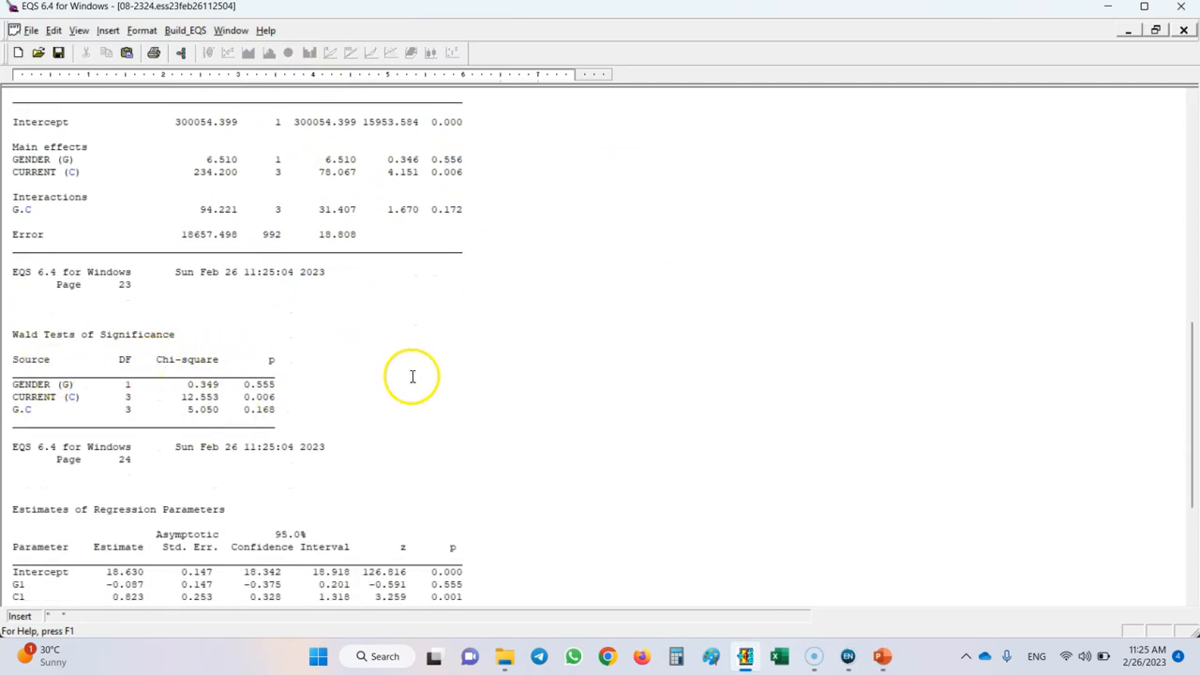
scroll(404, 375, "down", 4)
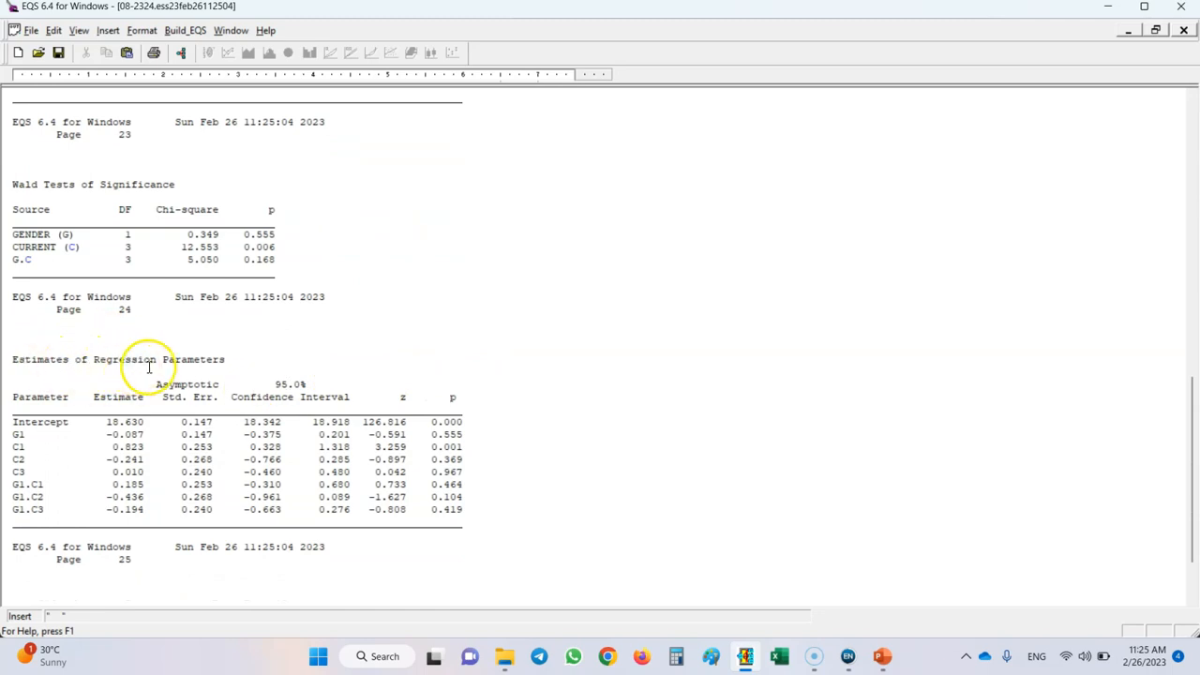
scroll(469, 367, "down", 2)
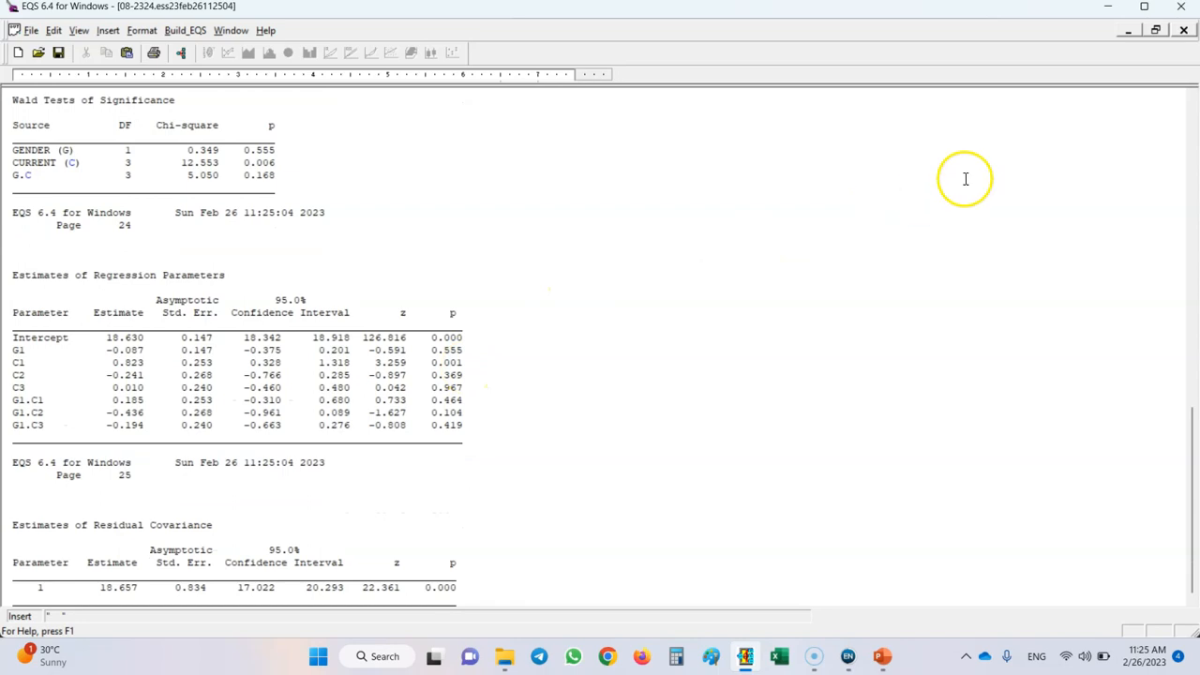
left_click(1185, 32)
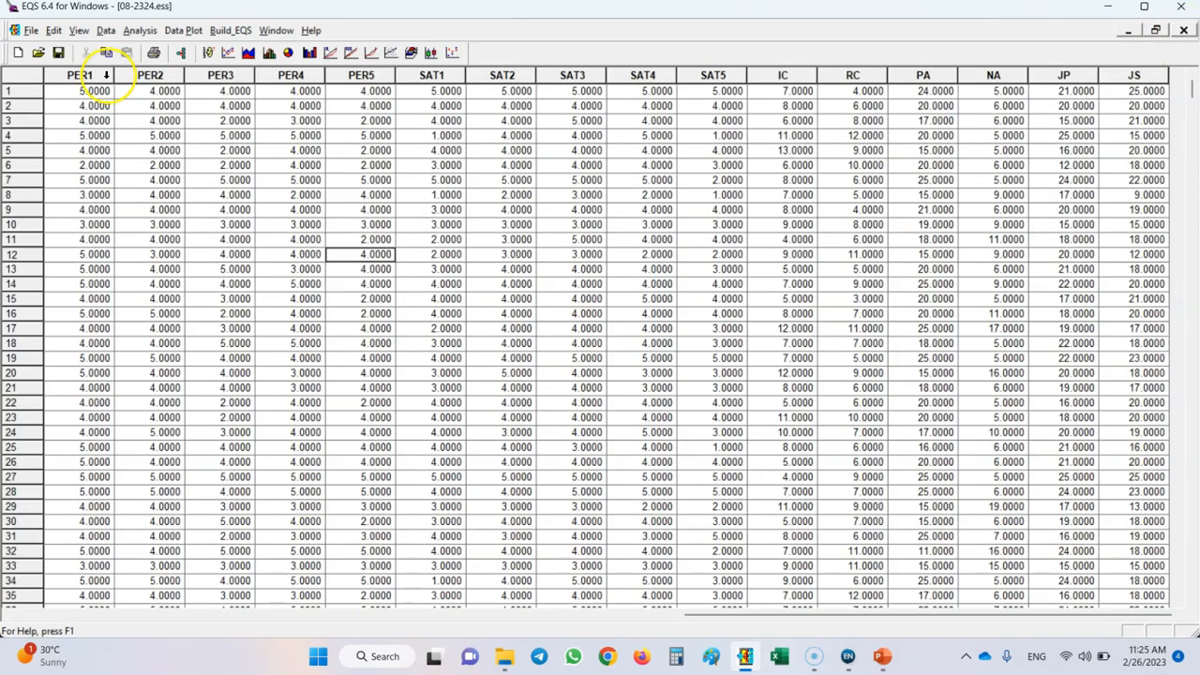
Set up another General Linear Model analysis with JP as the dependent variable.
left_click(140, 31)
mouse_move(226, 115)
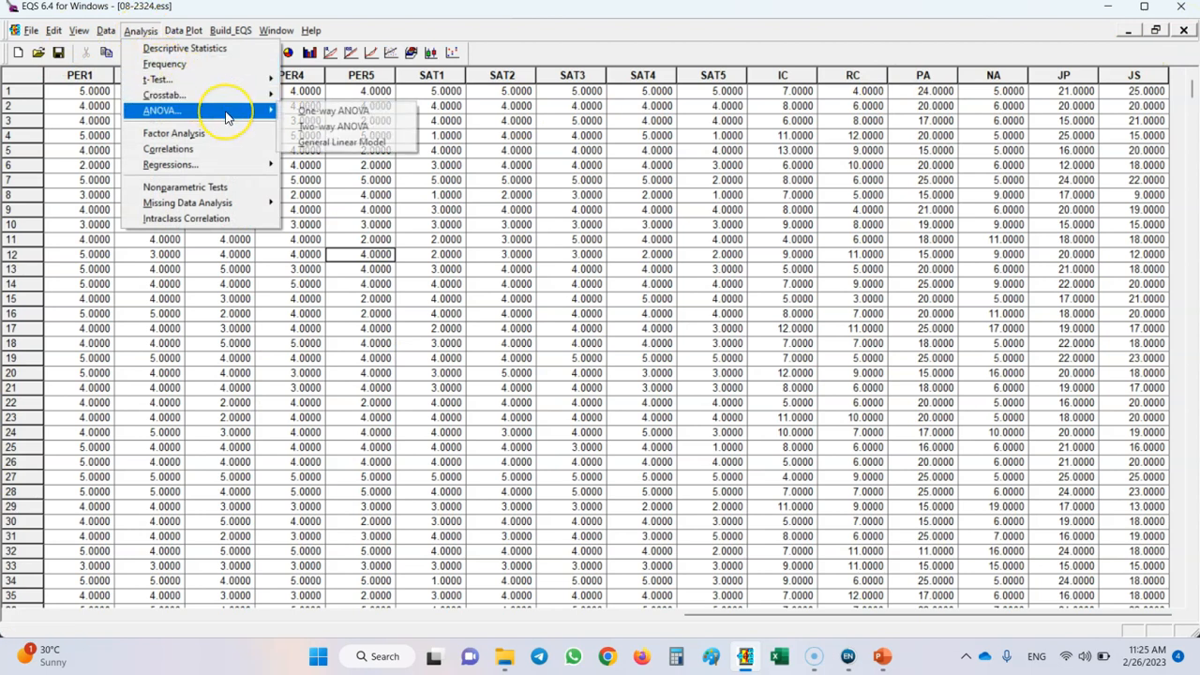
left_click(344, 143)
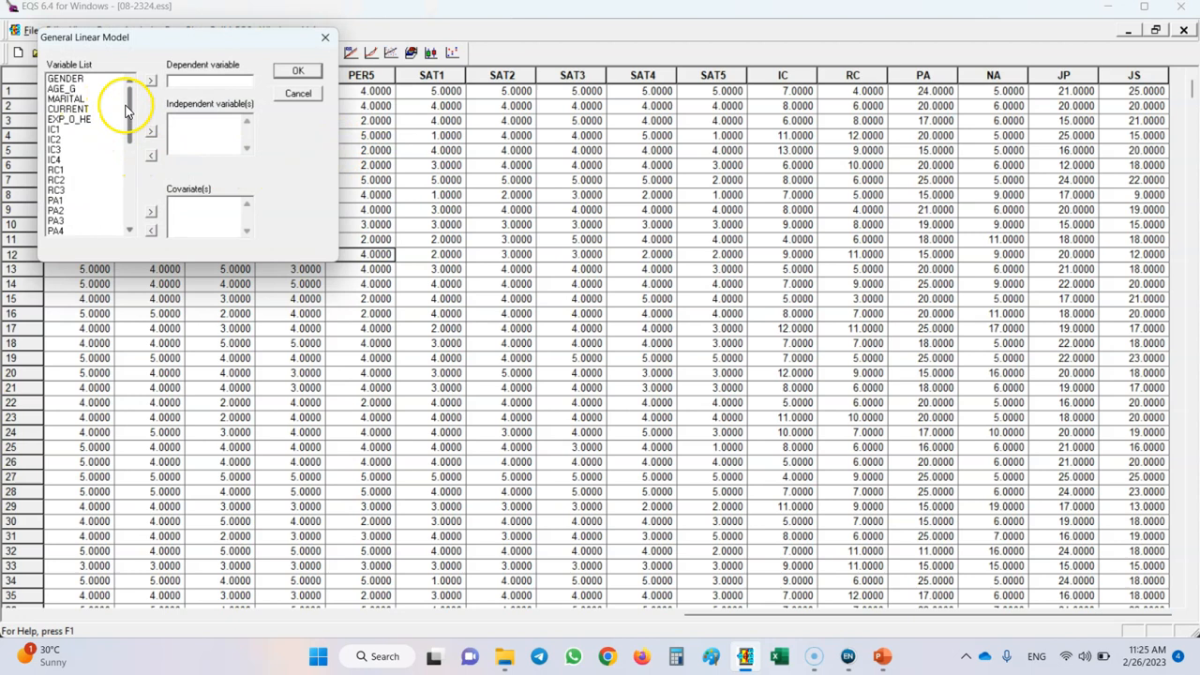
left_click_drag(133, 116, 131, 215)
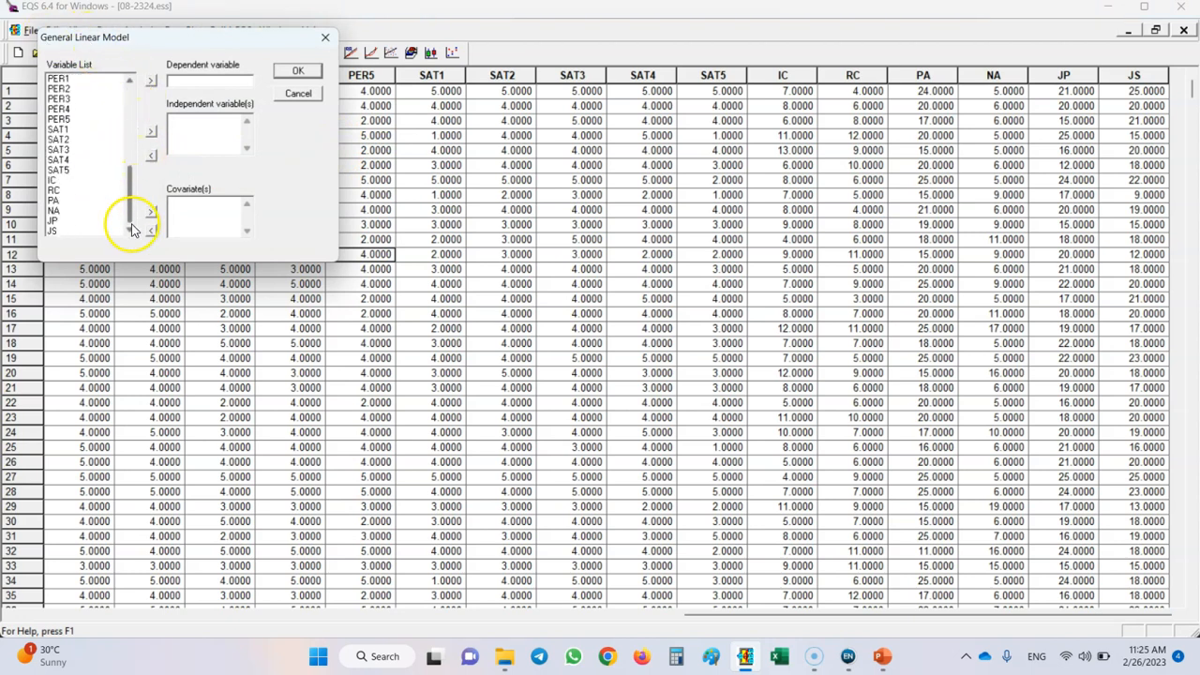
left_click(54, 222)
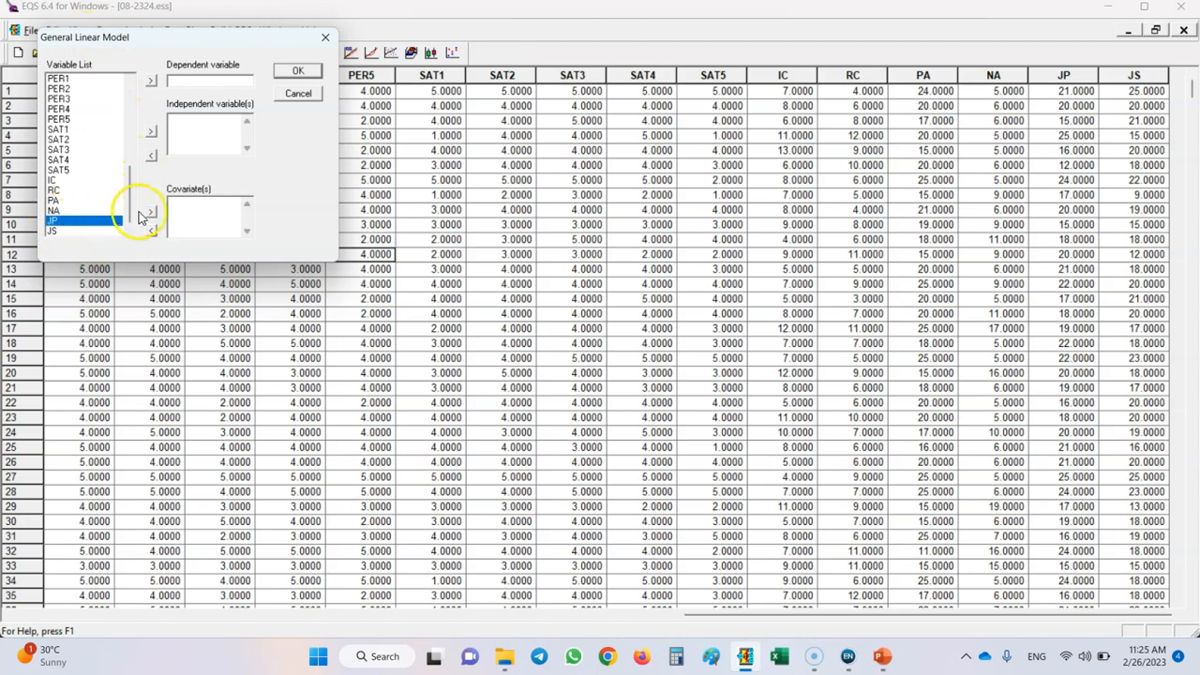
left_click(151, 84)
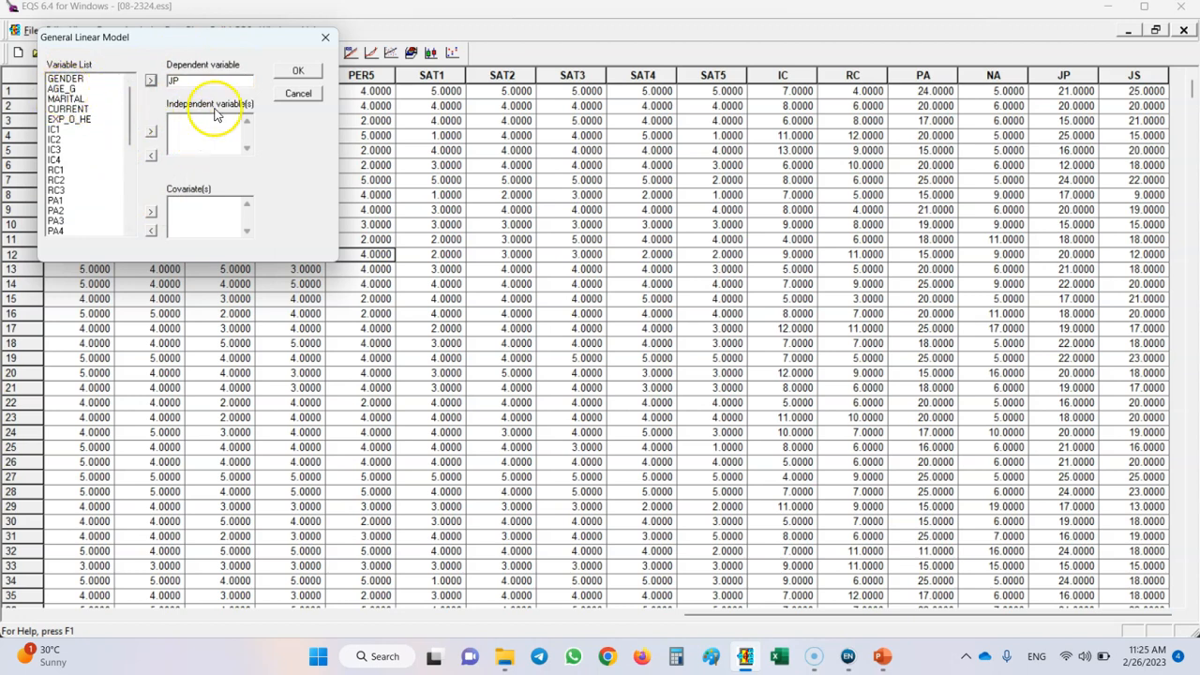
Assign AGE_G as the independent variable and EXP_O_HE as the covariate, and run the General Linear Model.
left_click(68, 89)
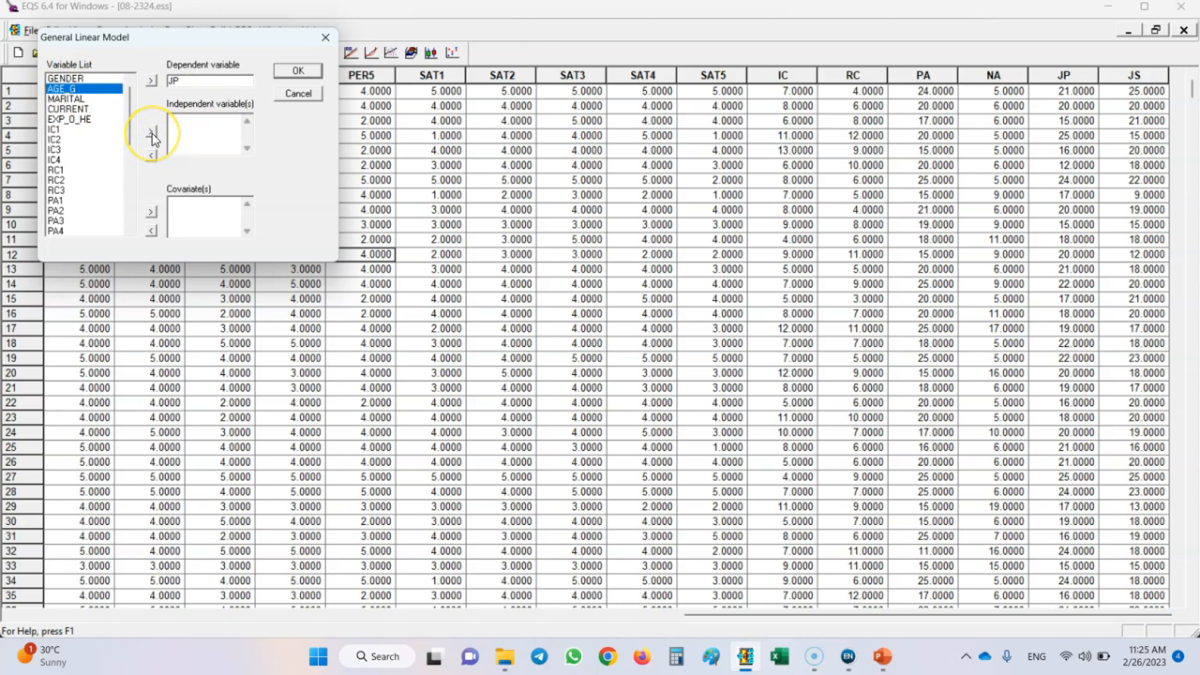
left_click(70, 92)
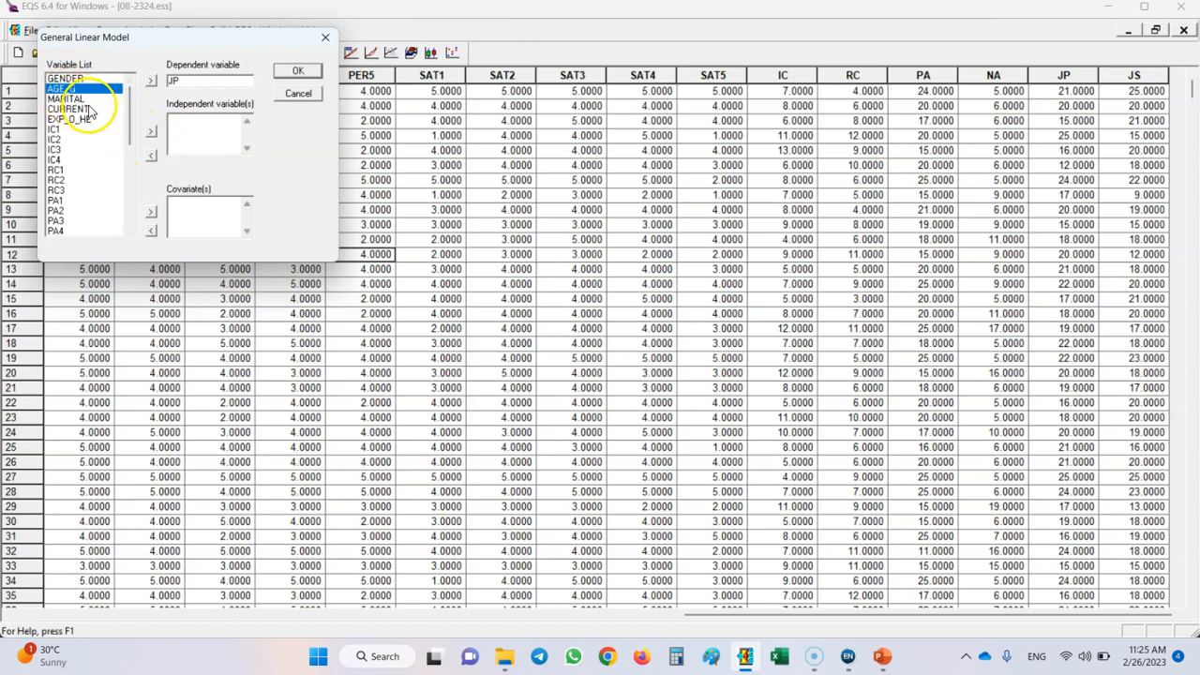
left_click(150, 132)
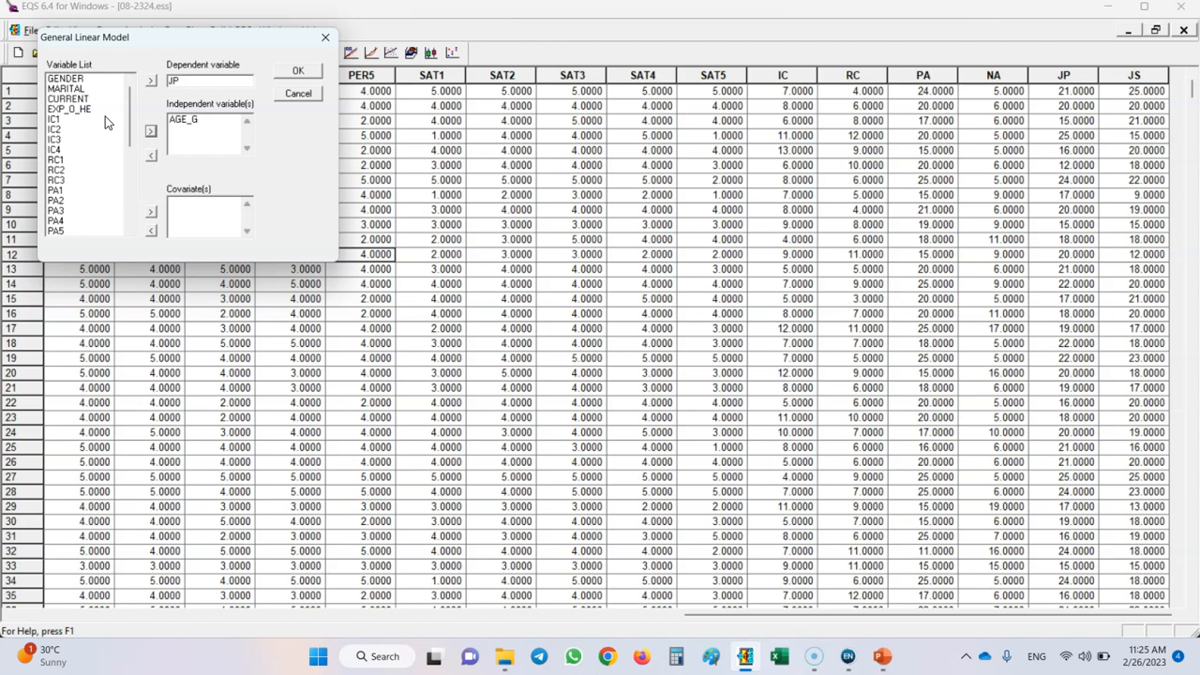
left_click(80, 109)
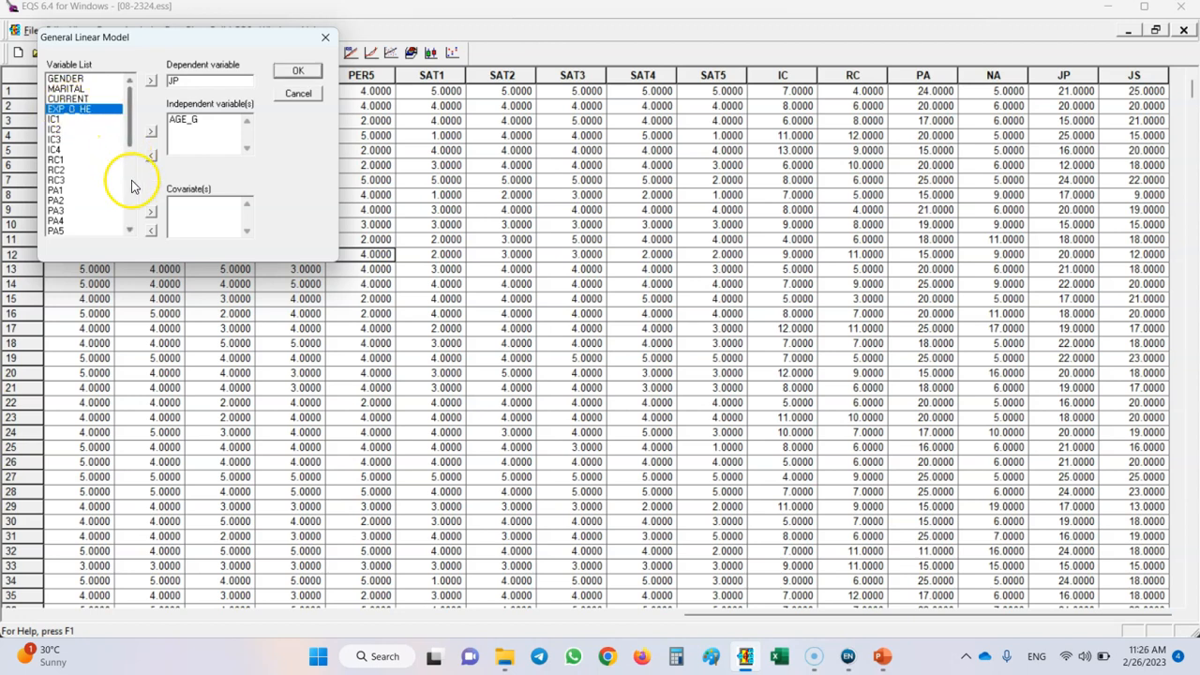
left_click(151, 212)
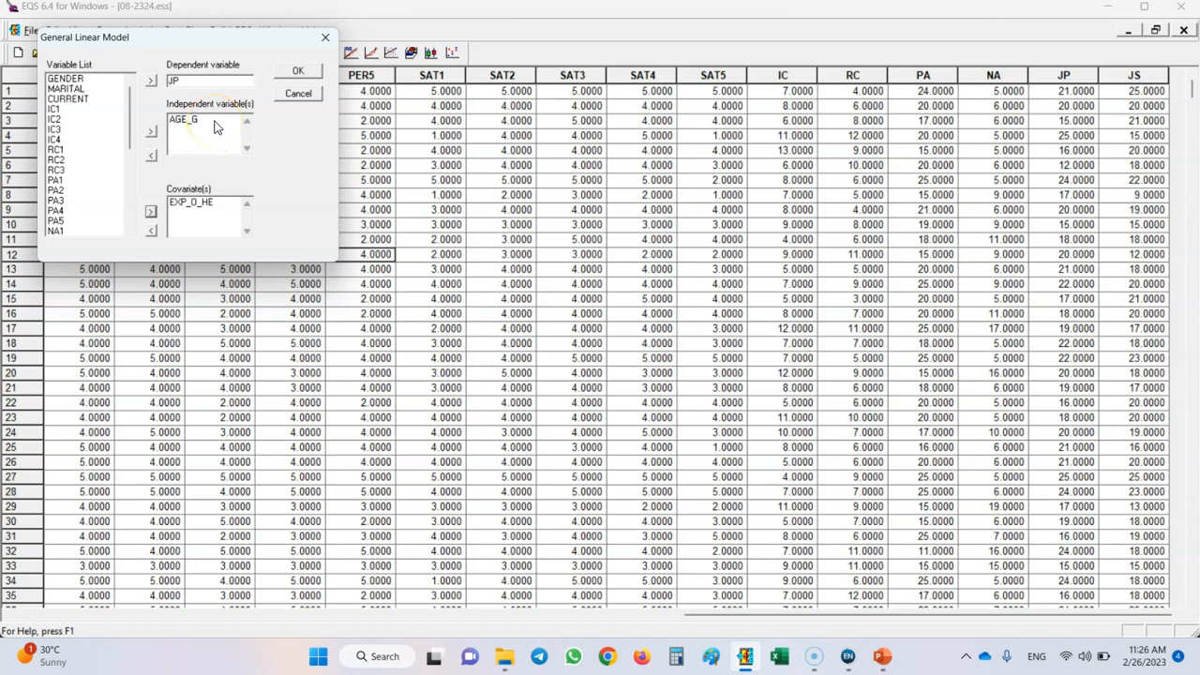
left_click(307, 71)
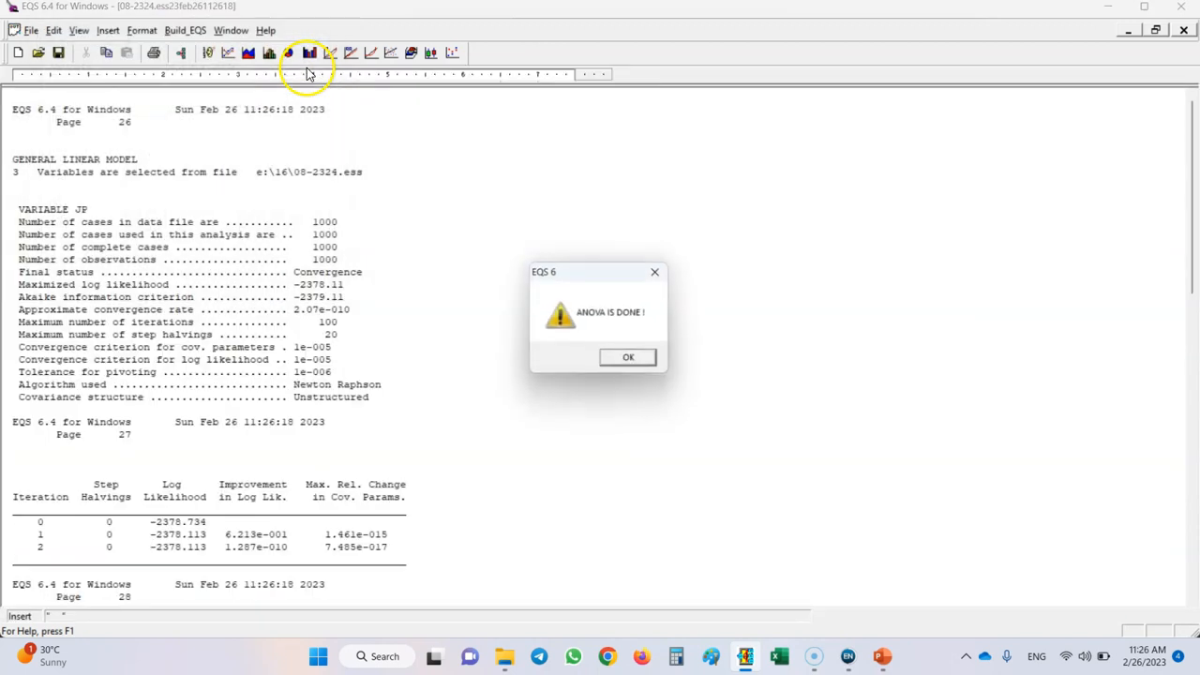
left_click(618, 356)
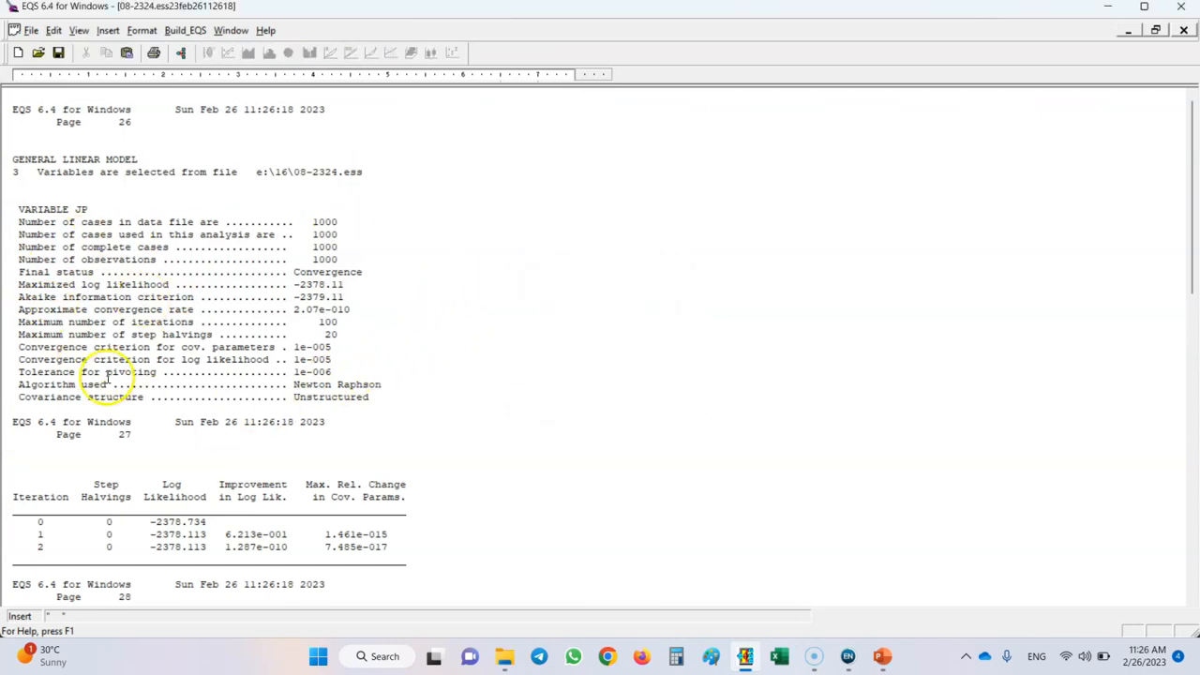
Examine the analysis of variance, fixed covariate, Wald tests, regression parameter and residual covariance estimates in the JP model report.
scroll(268, 373, "down", 4)
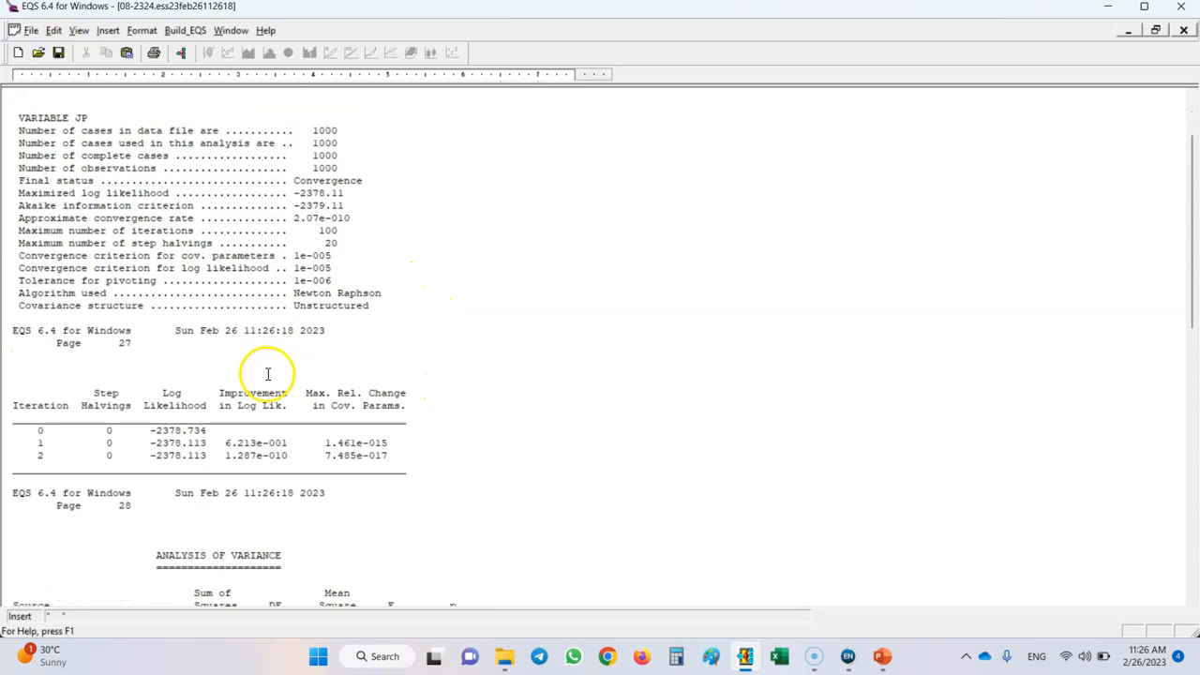
scroll(272, 300, "down", 6)
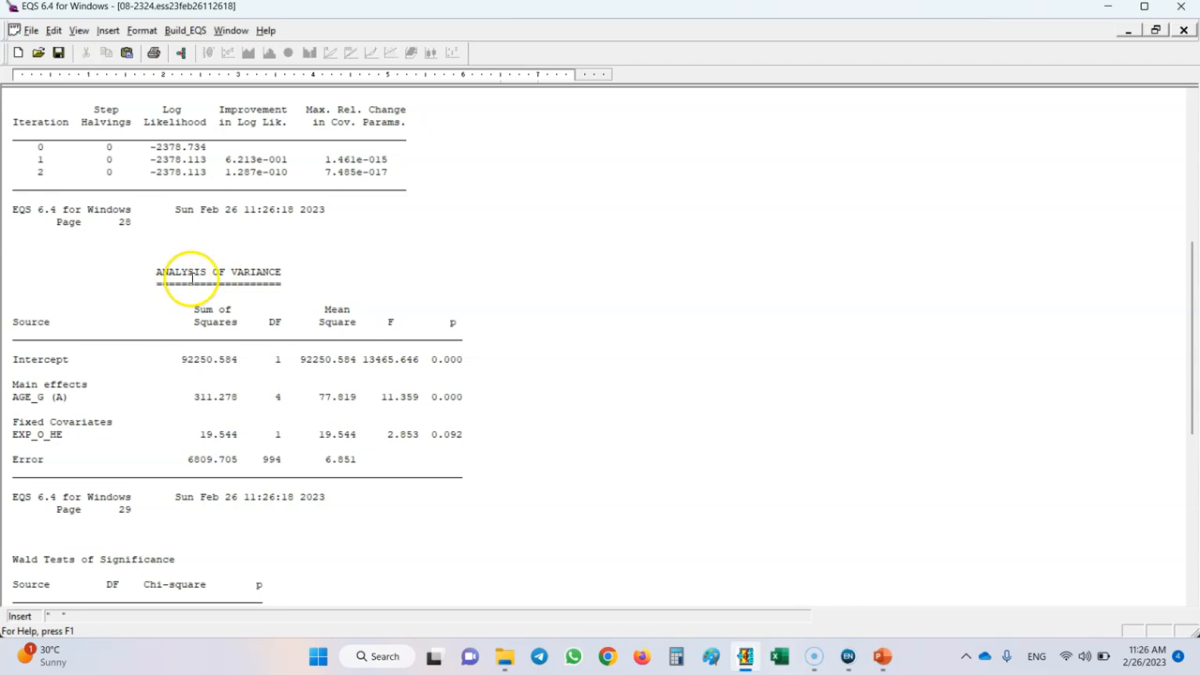
scroll(347, 317, "down", 5)
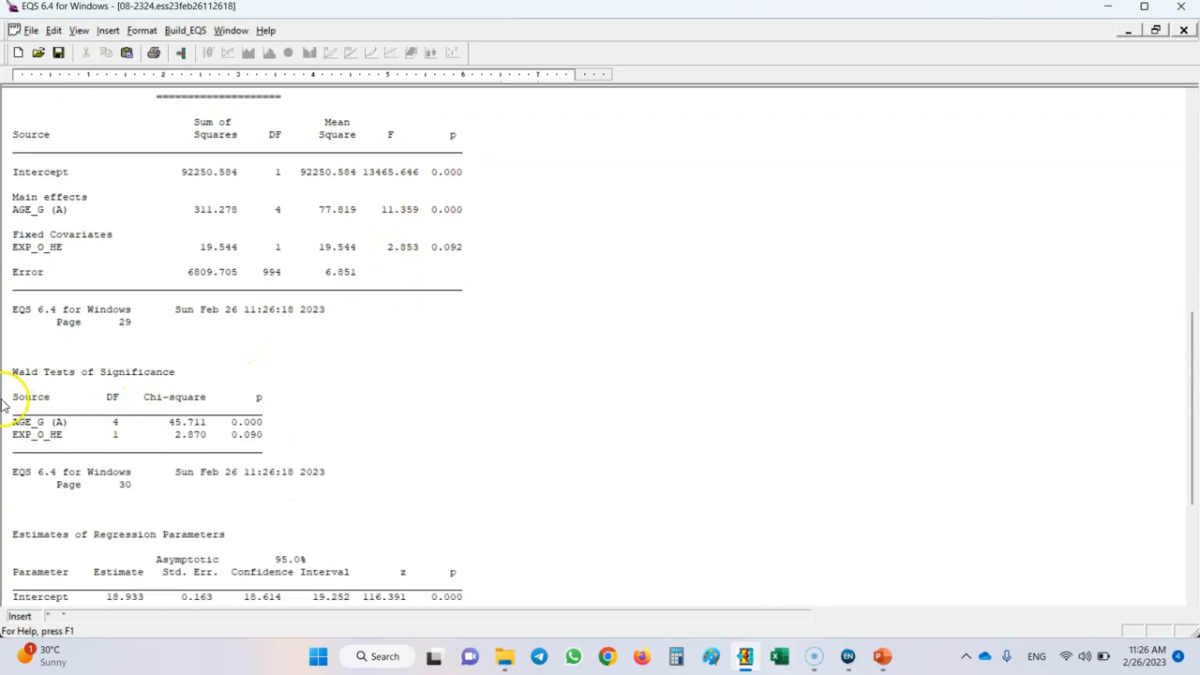
scroll(309, 384, "down", 2)
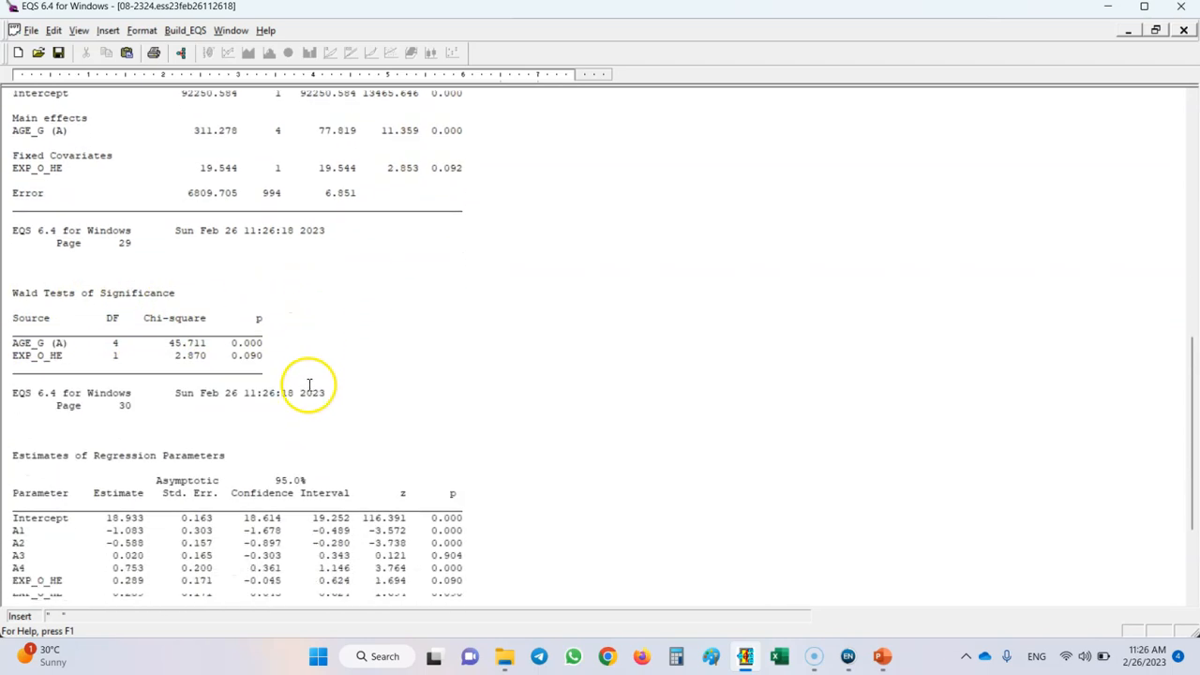
scroll(309, 384, "down", 3)
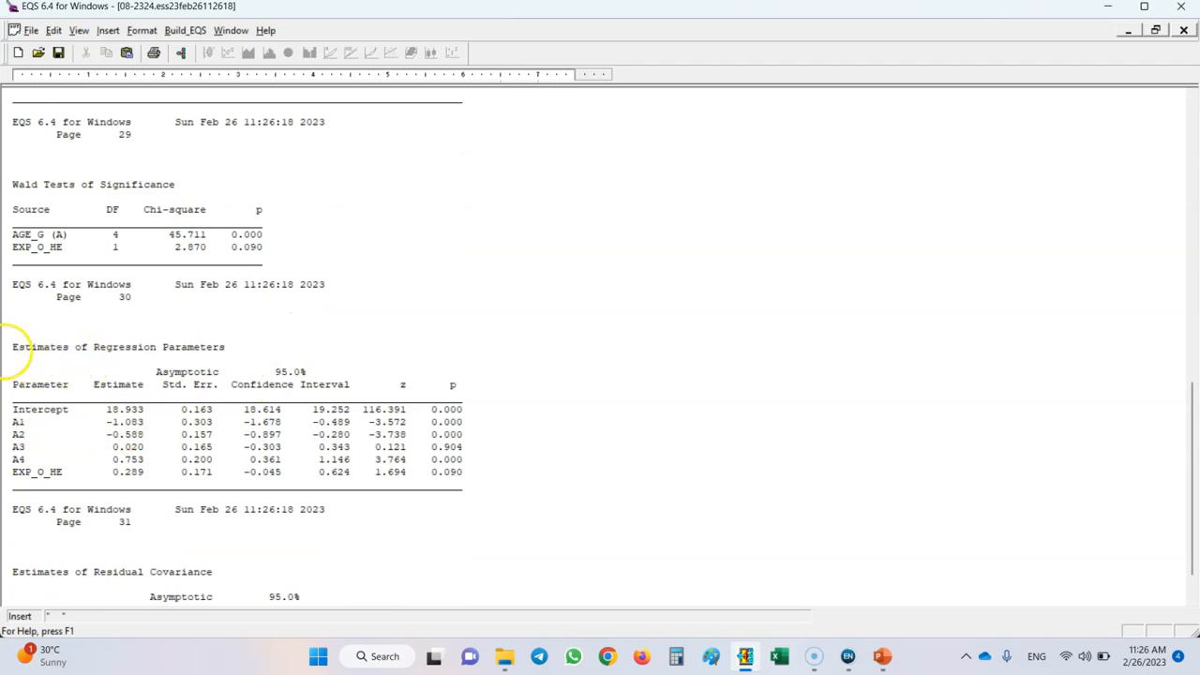
scroll(342, 311, "down", 1)
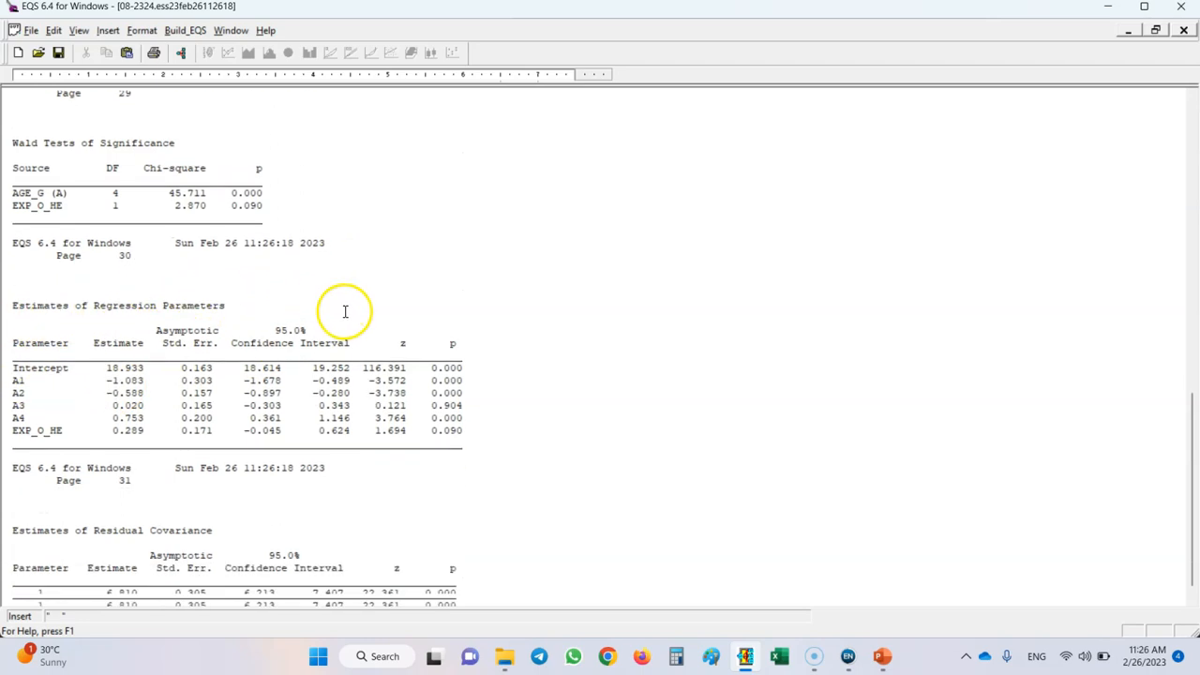